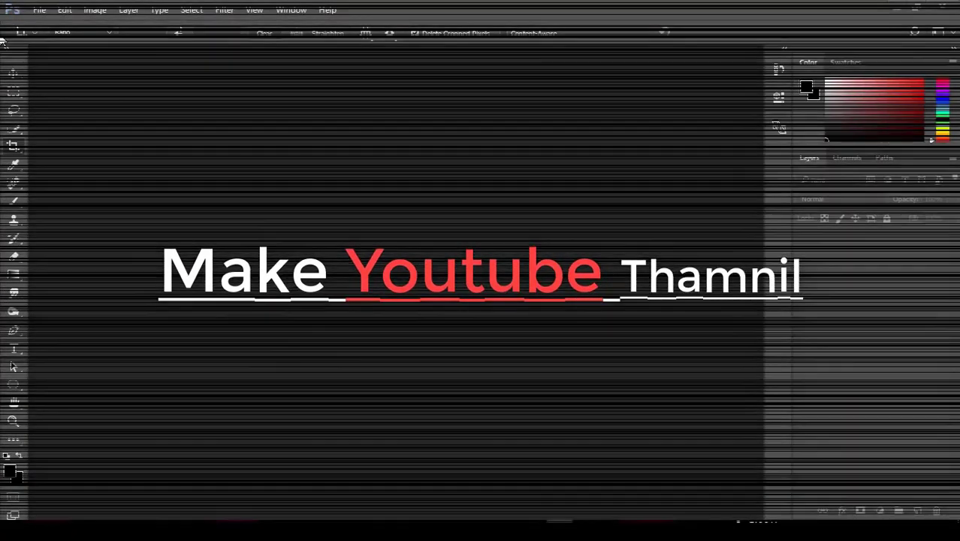
pyautogui.click(39, 9)
pyautogui.click(50, 37)
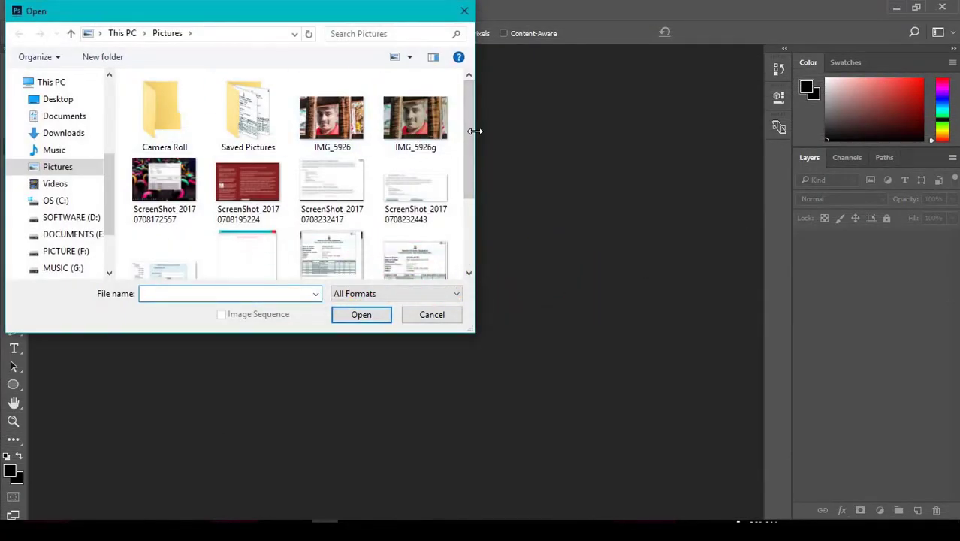
pyautogui.moveTo(466, 134); pyautogui.dragTo(469, 207)
pyautogui.click(345, 250)
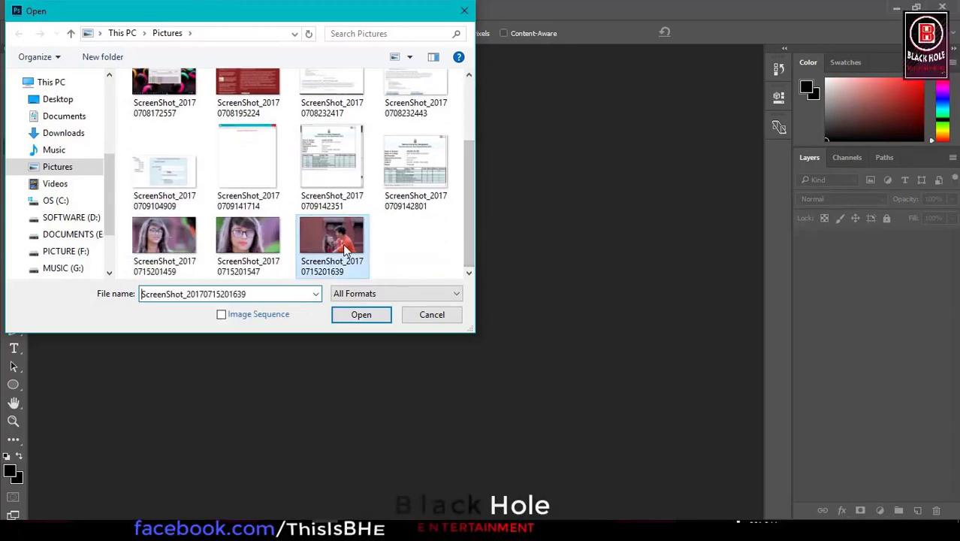
pyautogui.click(362, 314)
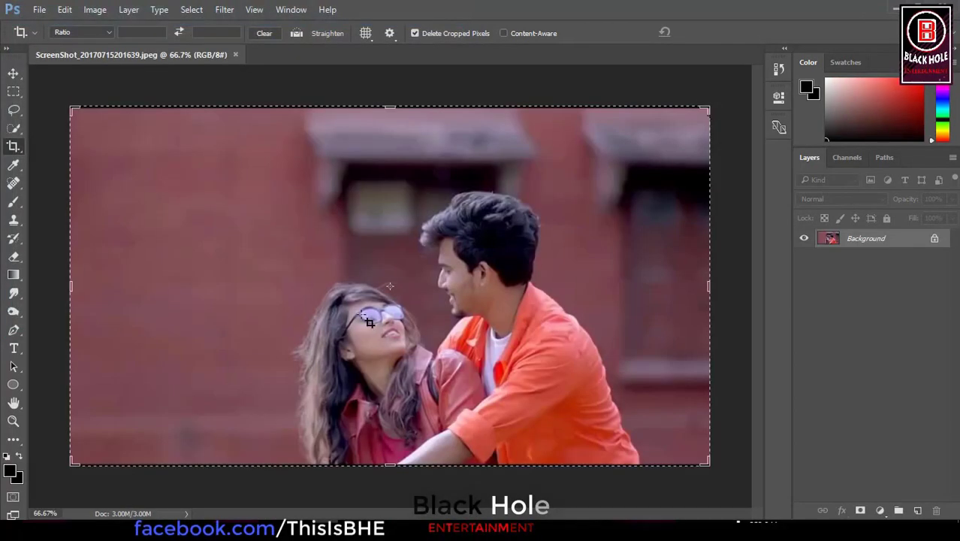
# Crop a sliver off the bottom of the photo, leaving 1365 × 734 px
pyautogui.moveTo(425, 105); pyautogui.dragTo(426, 110)
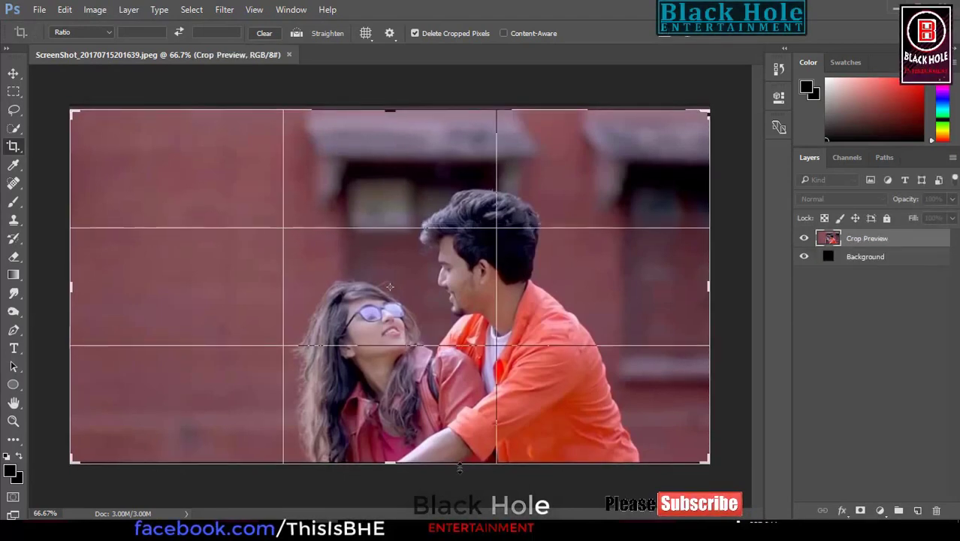
pyautogui.moveTo(460, 464); pyautogui.dragTo(460, 455)
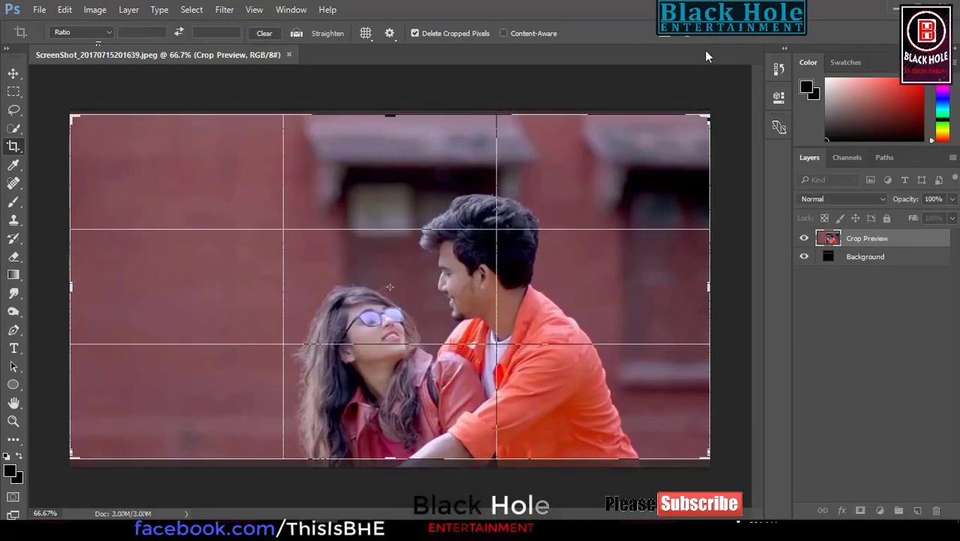
pyautogui.click(94, 9)
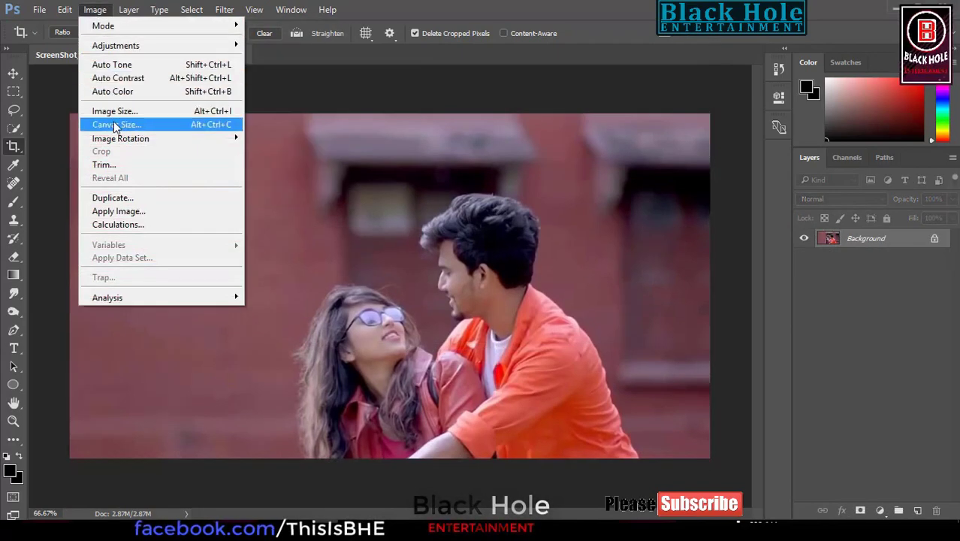
# Set the image resolution to 500 pixels per inch and zoom out to fit it
pyautogui.click(113, 113)
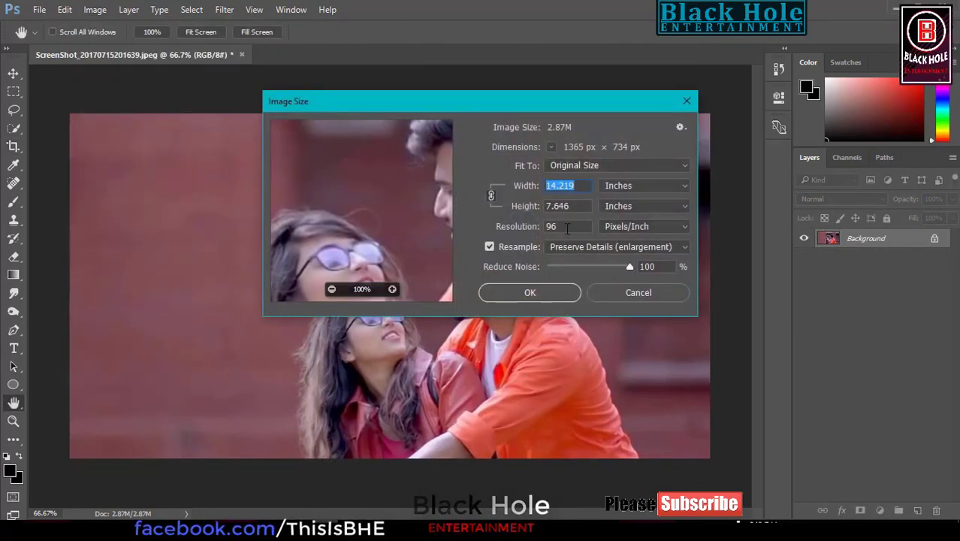
pyautogui.doubleClick(567, 226)
pyautogui.write('500')
pyautogui.click(526, 293)
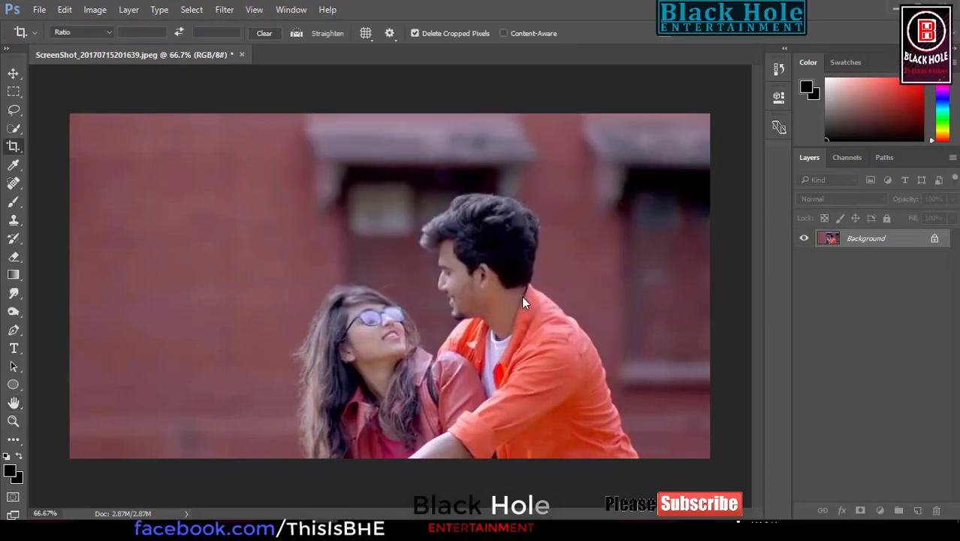
pyautogui.hotkey('ctrl', '-')
pyautogui.hotkey('ctrl', '-')
pyautogui.hotkey('ctrl', '-')
pyautogui.hotkey('ctrl', '-')
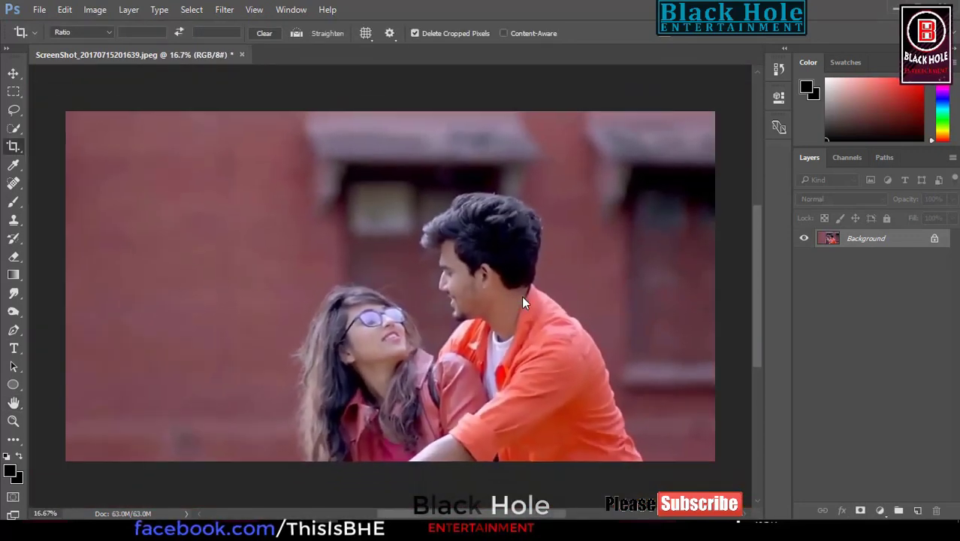
pyautogui.hotkey('ctrl', '-')
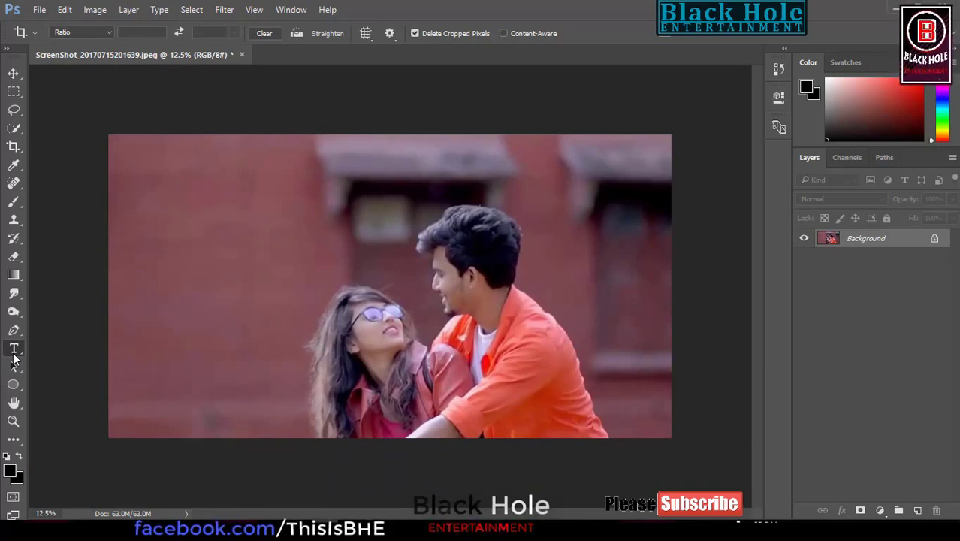
# Paste the title 'Mere Rashke Qamar' as a new text layer sized 48 pt
pyautogui.click(13, 355)
pyautogui.click(154, 231)
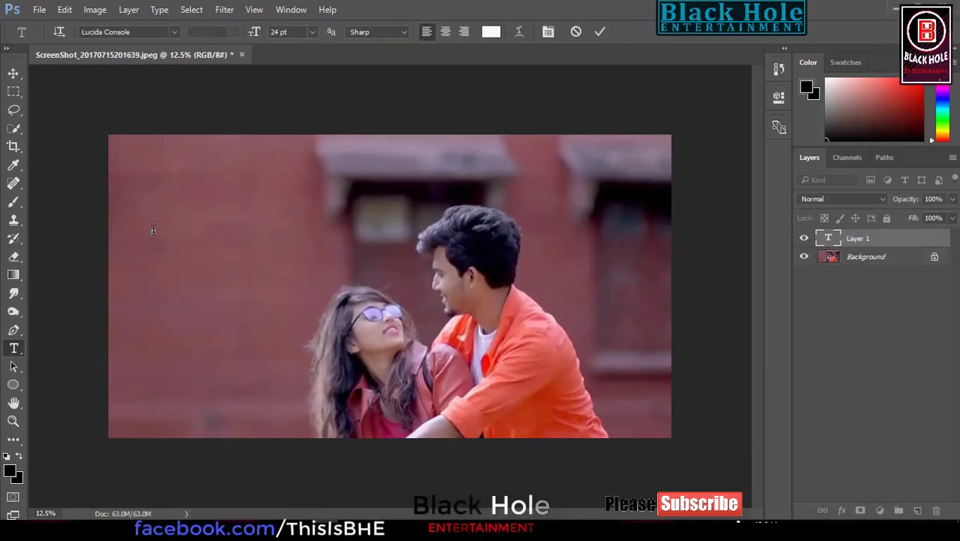
pyautogui.rightClick(153, 231)
pyautogui.click(180, 268)
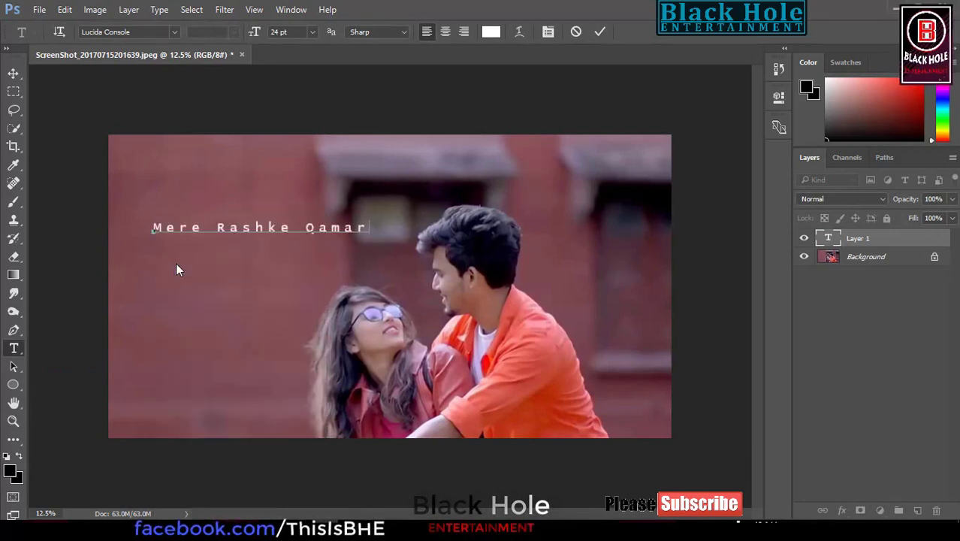
pyautogui.moveTo(176, 265); pyautogui.dragTo(159, 285)
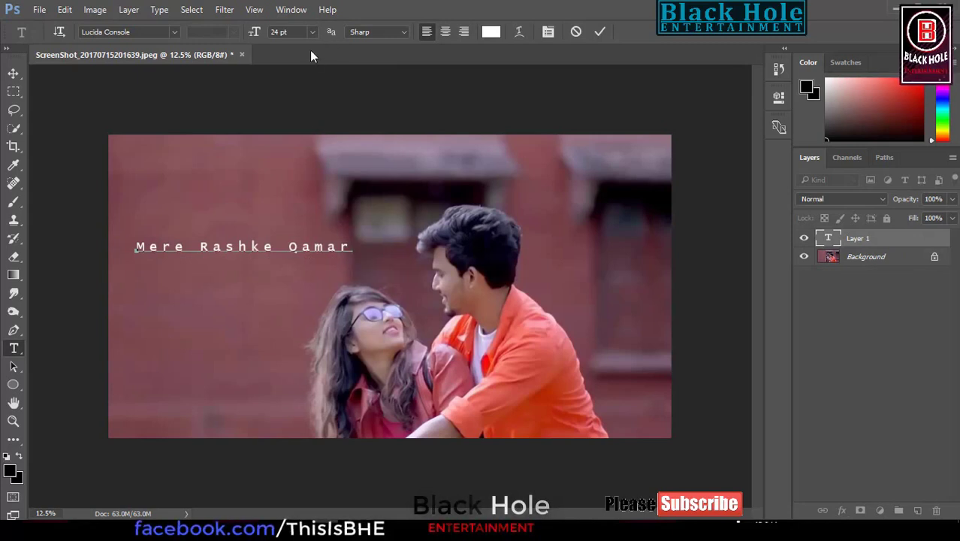
pyautogui.moveTo(346, 247); pyautogui.dragTo(111, 249)
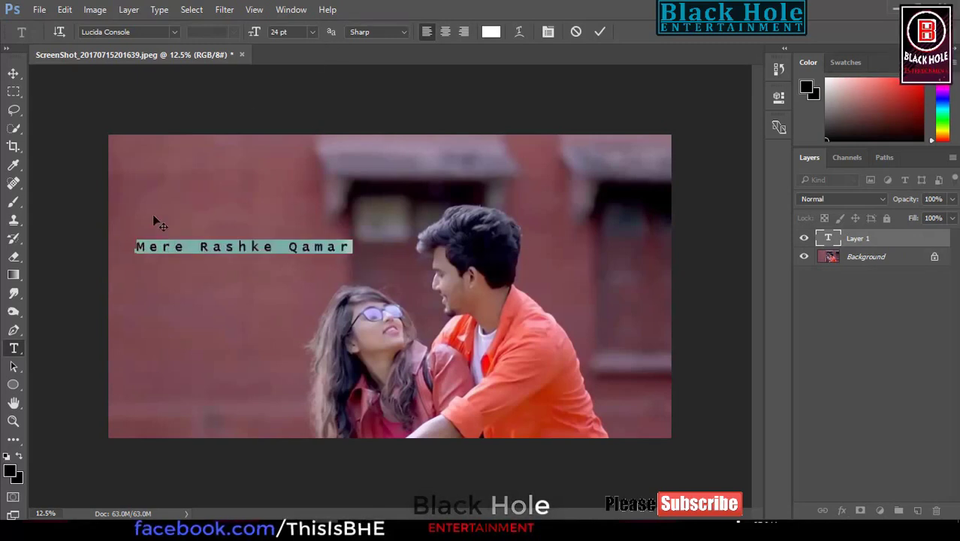
pyautogui.click(310, 32)
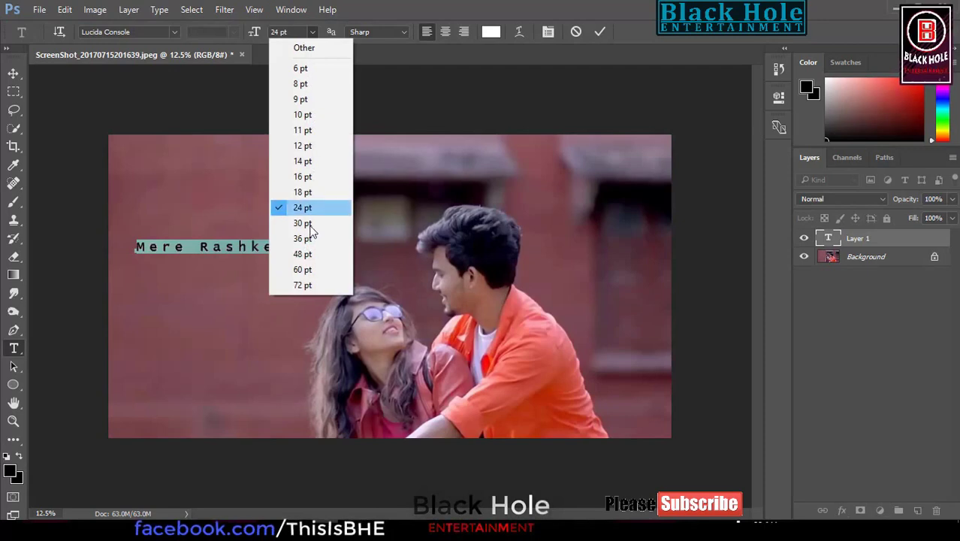
pyautogui.click(303, 255)
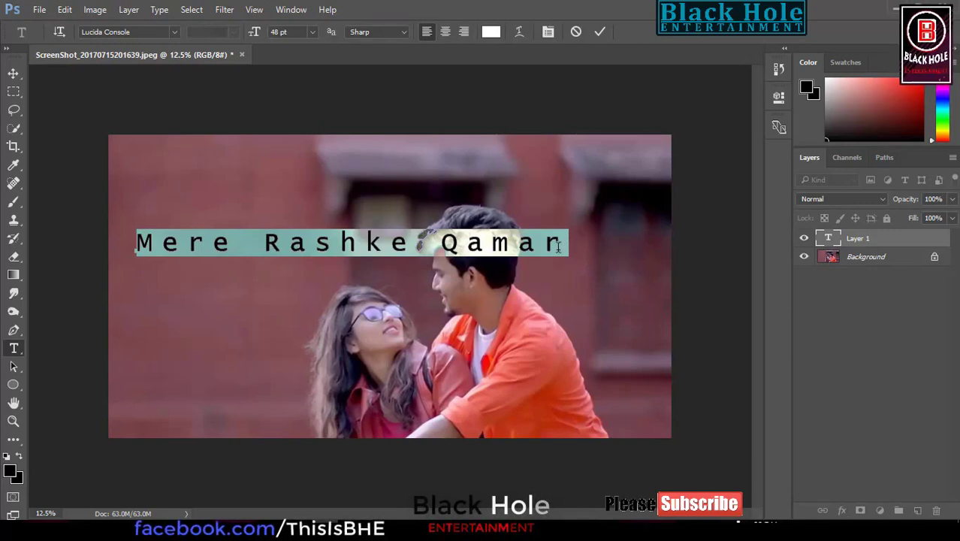
# Trim the text to 'Mere', prefix a tightly kerned '#', and commit it
pyautogui.moveTo(564, 242); pyautogui.dragTo(445, 250)
pyautogui.press('BackSpace')
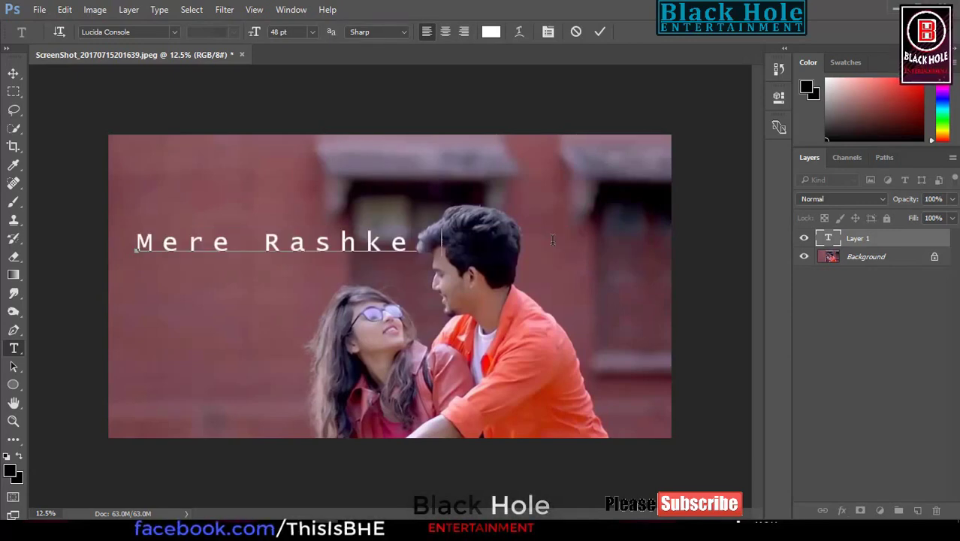
pyautogui.press('BackSpace')
pyautogui.press('BackSpace')
pyautogui.press('BackSpace')
pyautogui.press('BackSpace')
pyautogui.press('BackSpace')
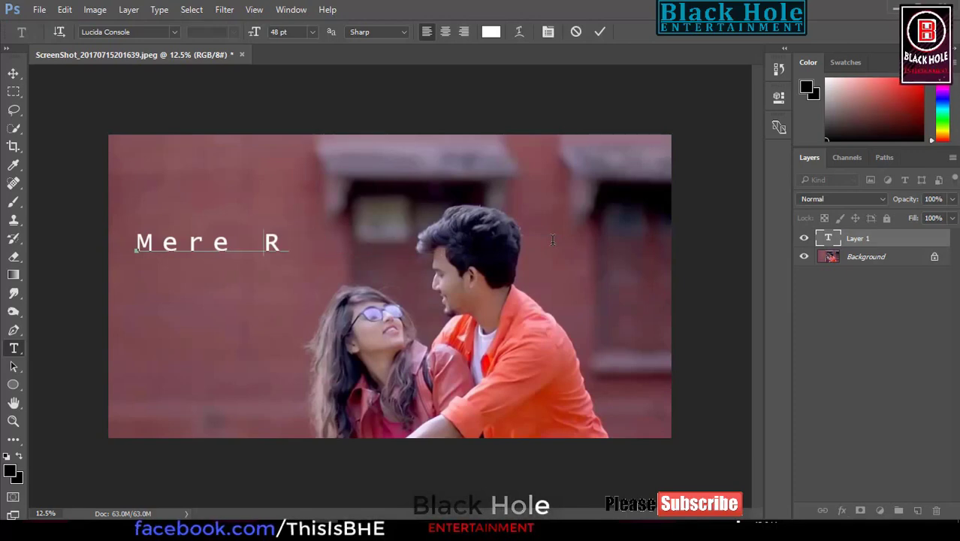
pyautogui.press('BackSpace')
pyautogui.click(137, 241)
pyautogui.write('#')
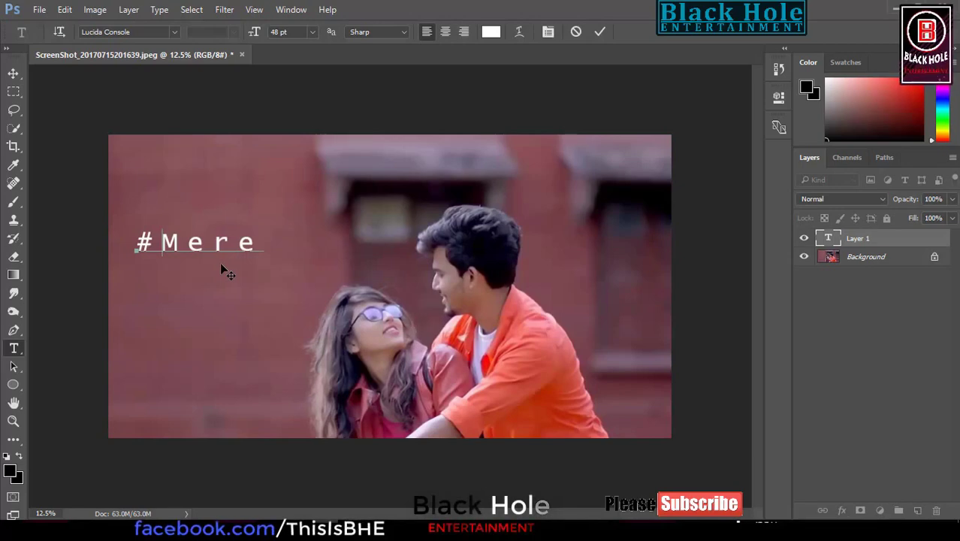
pyautogui.hotkey('alt', 'Left')
pyautogui.hotkey('alt', 'Left')
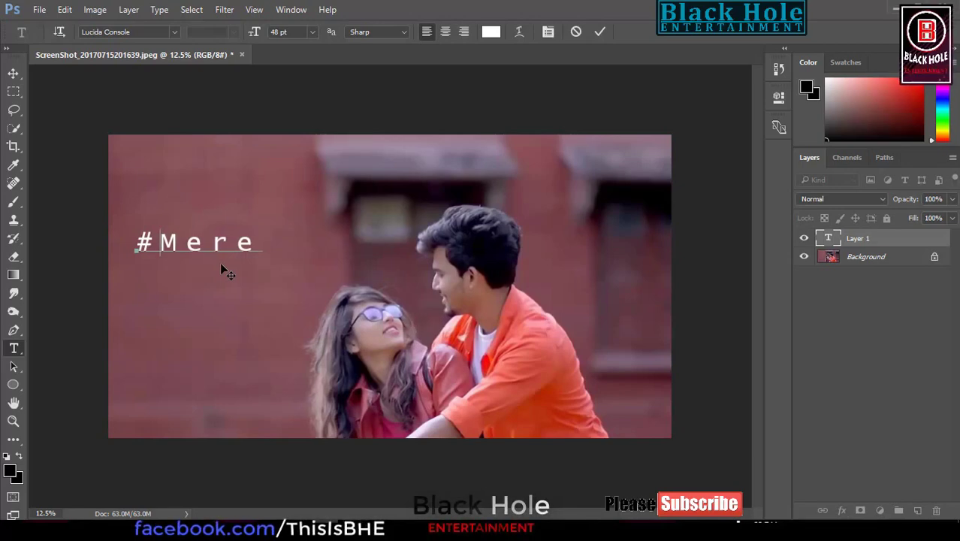
pyautogui.hotkey('alt', 'Left')
pyautogui.hotkey('alt', 'Left')
pyautogui.hotkey('alt', 'Left')
pyautogui.hotkey('alt', 'Left')
pyautogui.hotkey('alt', 'Left')
pyautogui.hotkey('alt', 'Left')
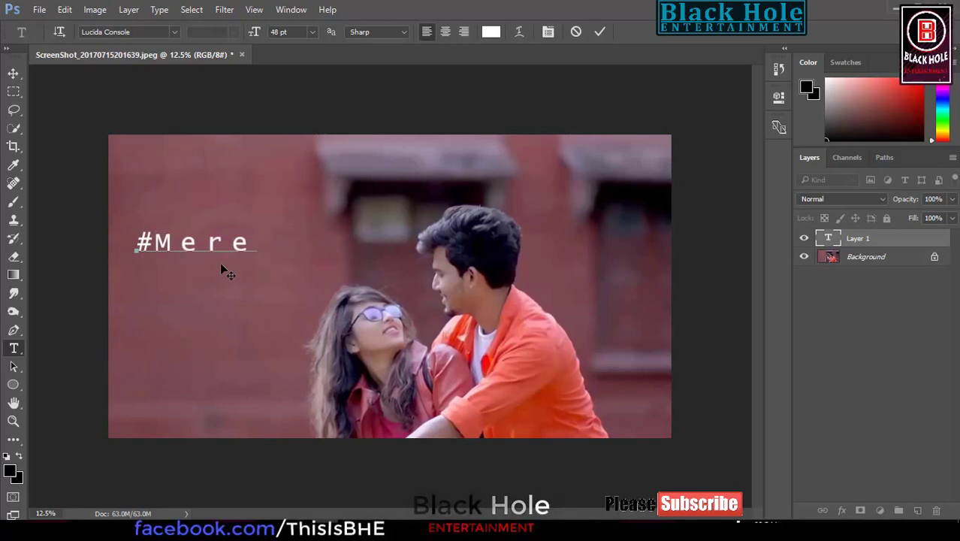
pyautogui.hotkey('alt', 'Left')
pyautogui.hotkey('alt', 'Left')
pyautogui.hotkey('alt', 'Left')
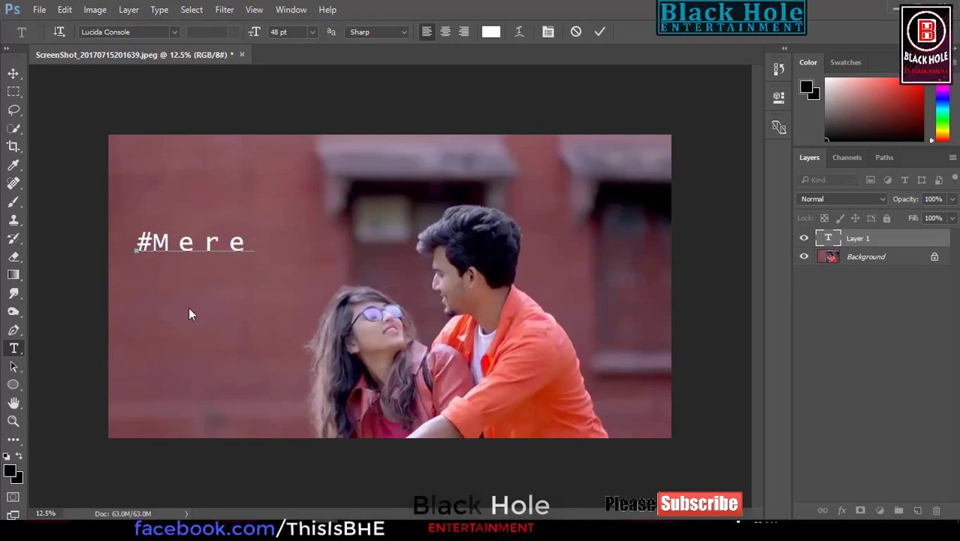
pyautogui.hotkey('ctrl', 'Return')
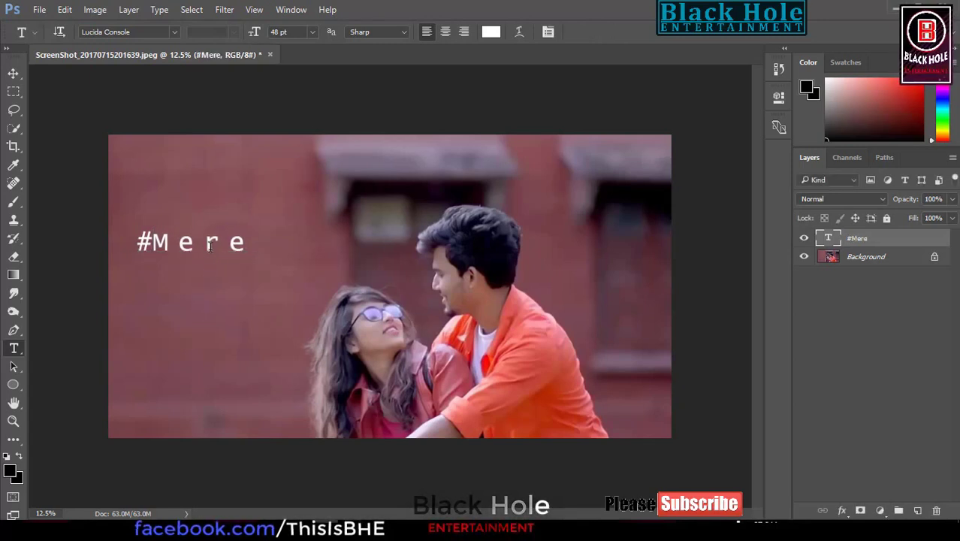
# Move #Mere up toward the top-left corner and select its text
pyautogui.click(230, 245)
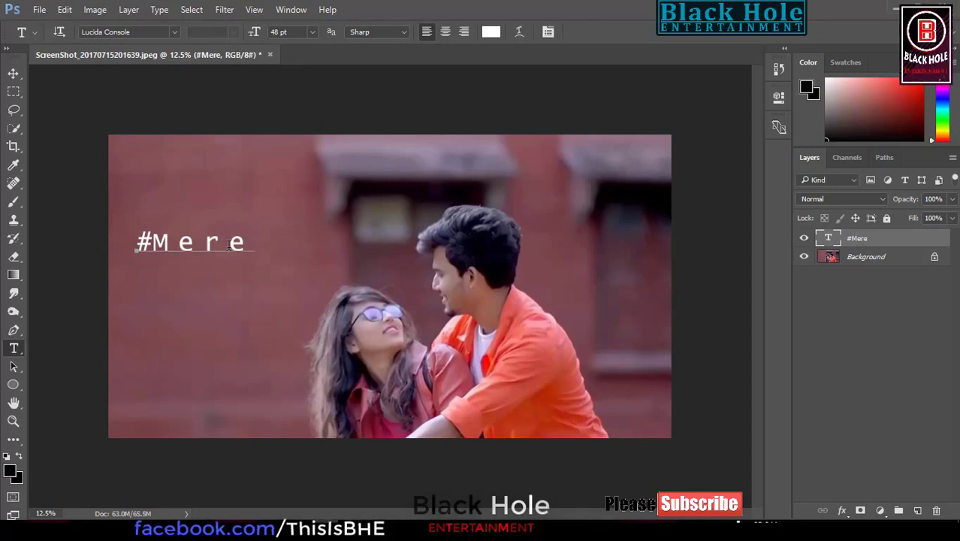
pyautogui.moveTo(219, 272); pyautogui.dragTo(223, 204)
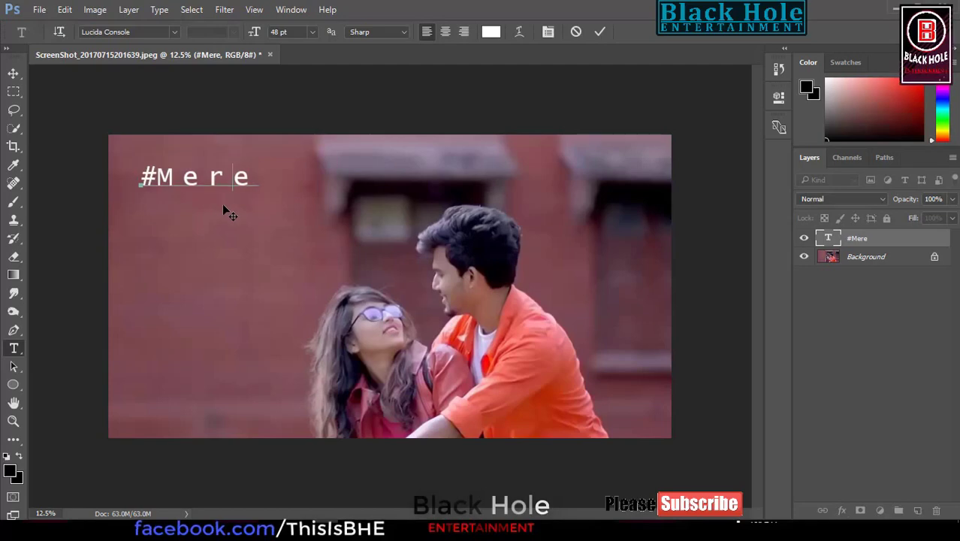
pyautogui.moveTo(250, 186); pyautogui.dragTo(140, 183)
# Color the #Mere text light pink (#ffbbc3) and commit it
pyautogui.click(489, 31)
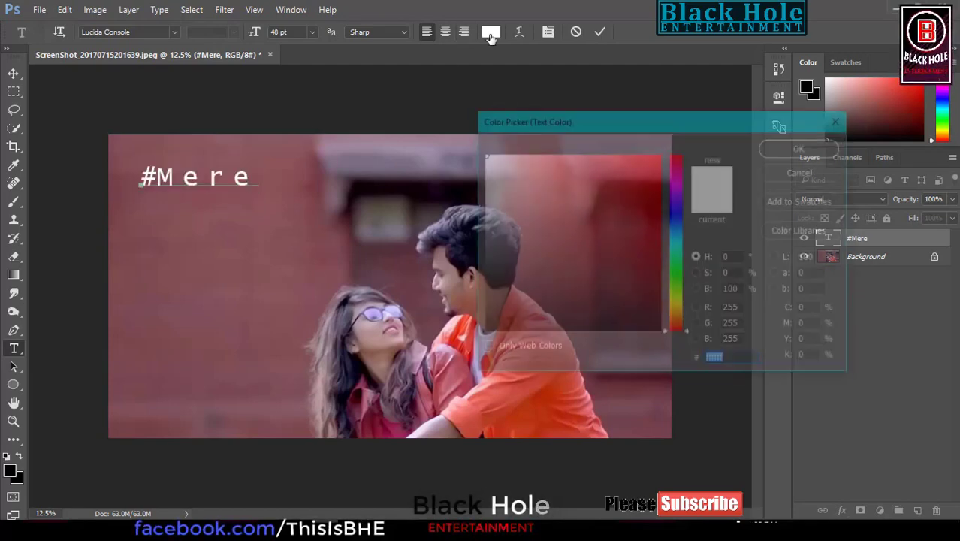
pyautogui.click(296, 163)
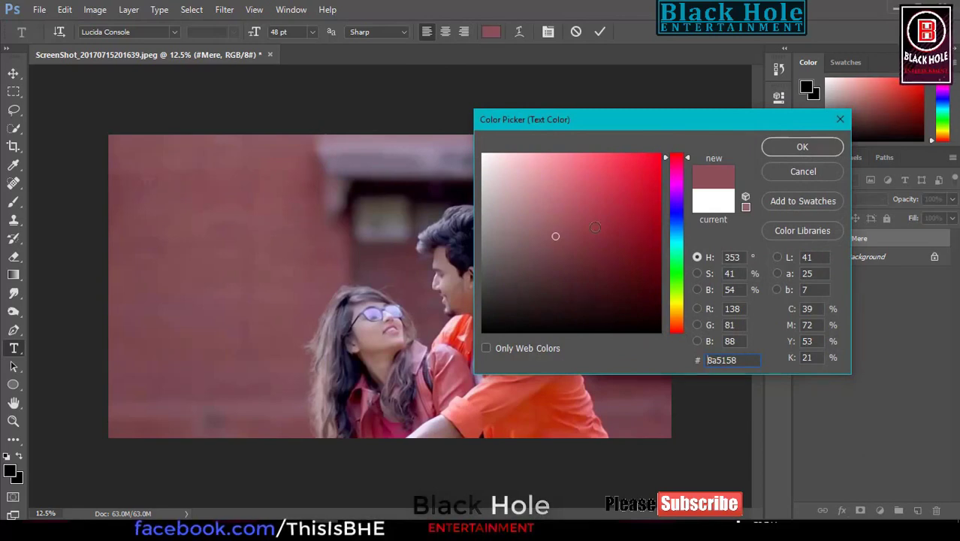
pyautogui.moveTo(565, 232); pyautogui.dragTo(608, 212)
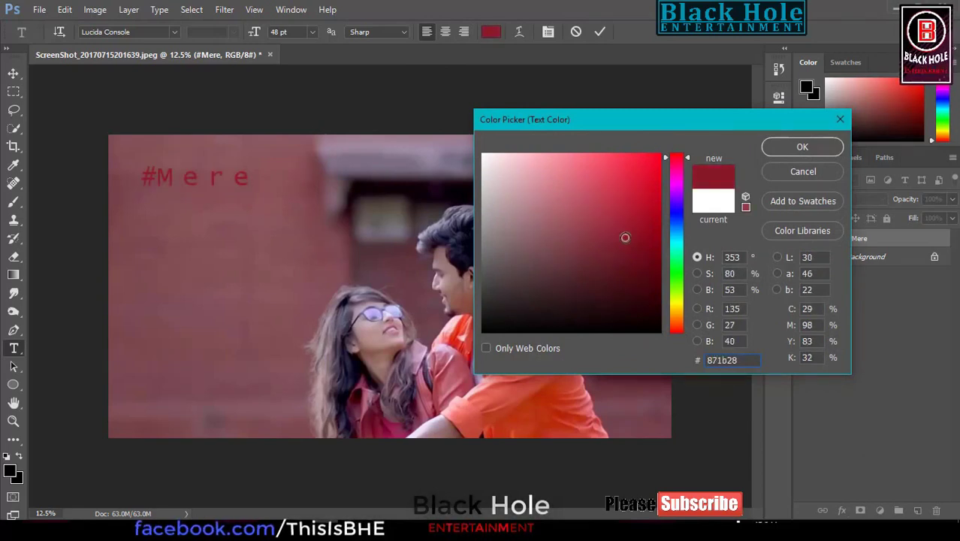
pyautogui.moveTo(608, 212)
pyautogui.mouseDown()
pyautogui.moveTo(567, 177)
pyautogui.moveTo(578, 137)
pyautogui.mouseUp()
pyautogui.click(576, 192)
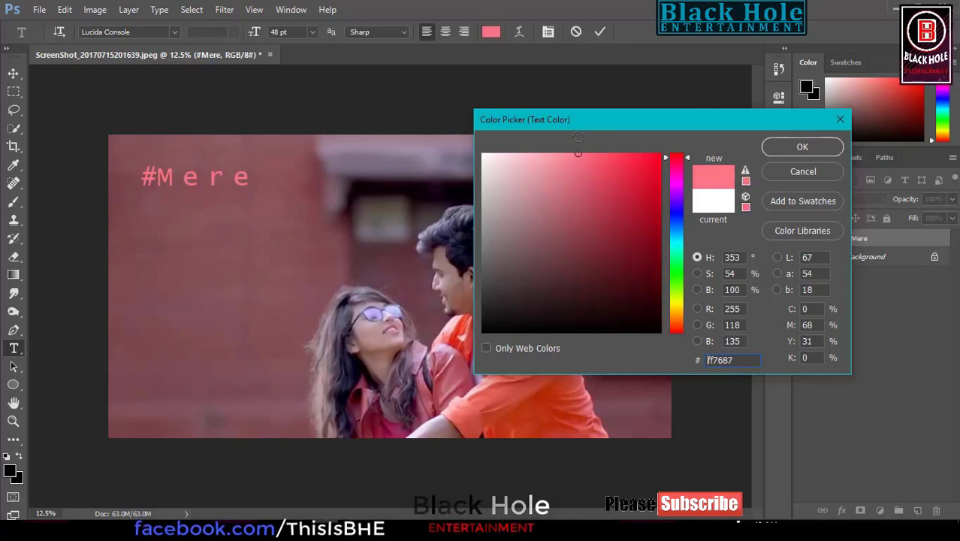
pyautogui.moveTo(573, 153); pyautogui.dragTo(553, 155)
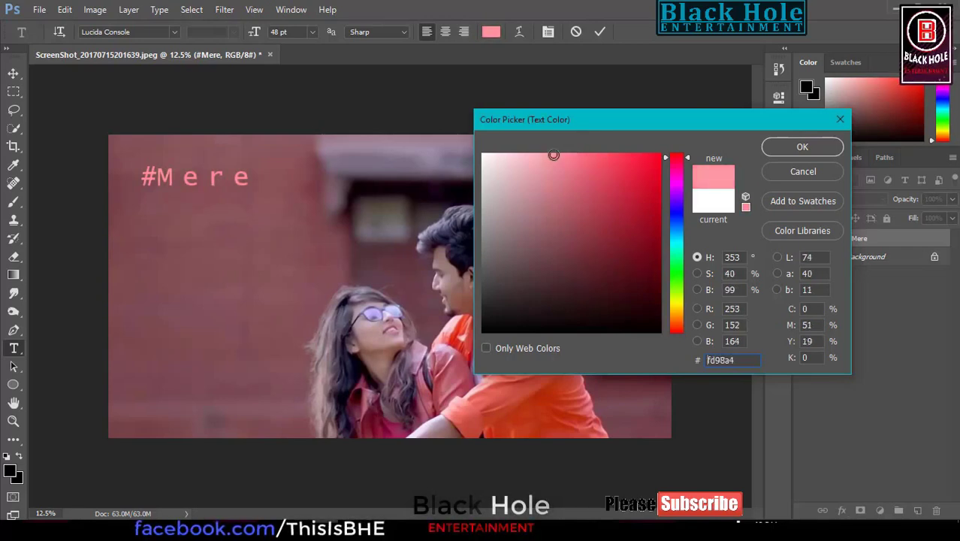
pyautogui.moveTo(551, 155)
pyautogui.mouseDown()
pyautogui.moveTo(518, 150)
pyautogui.moveTo(530, 153)
pyautogui.mouseUp()
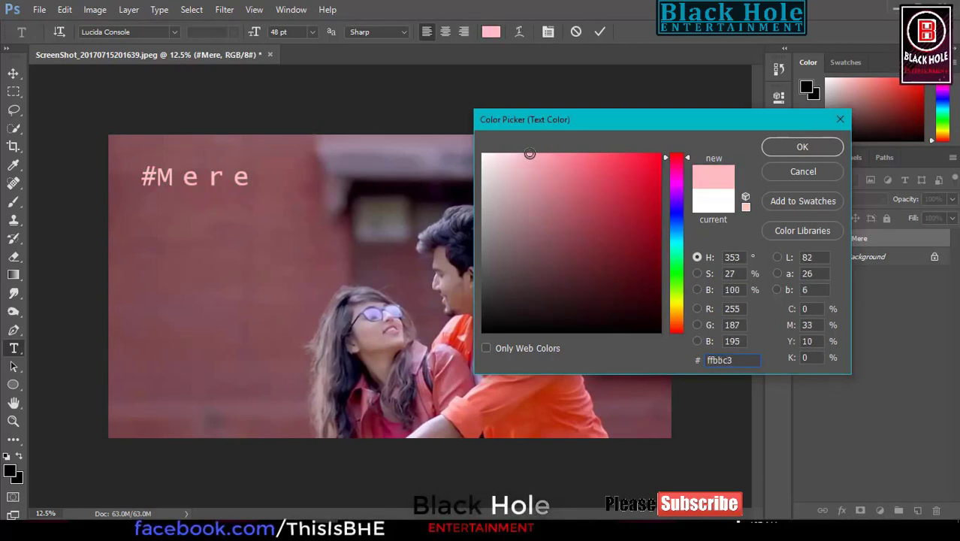
pyautogui.click(778, 146)
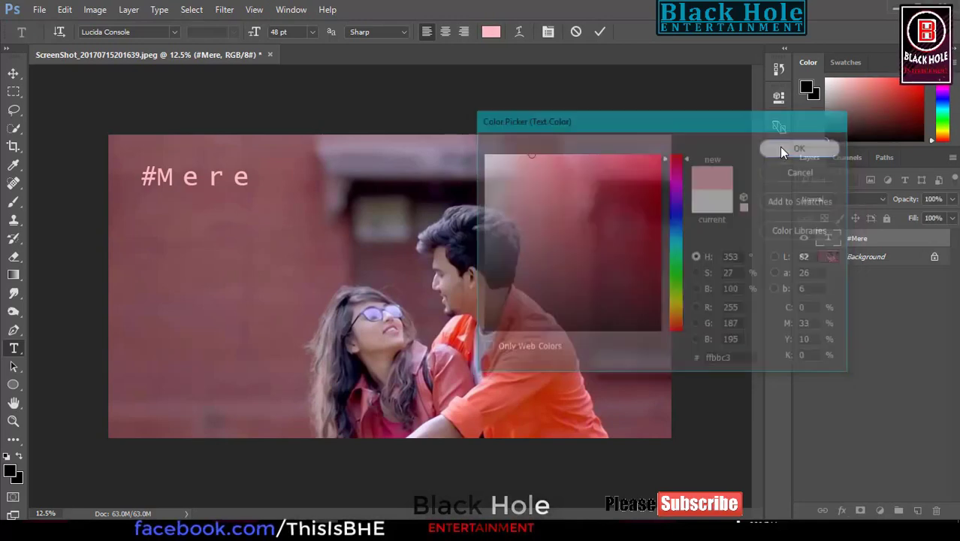
pyautogui.click(306, 182)
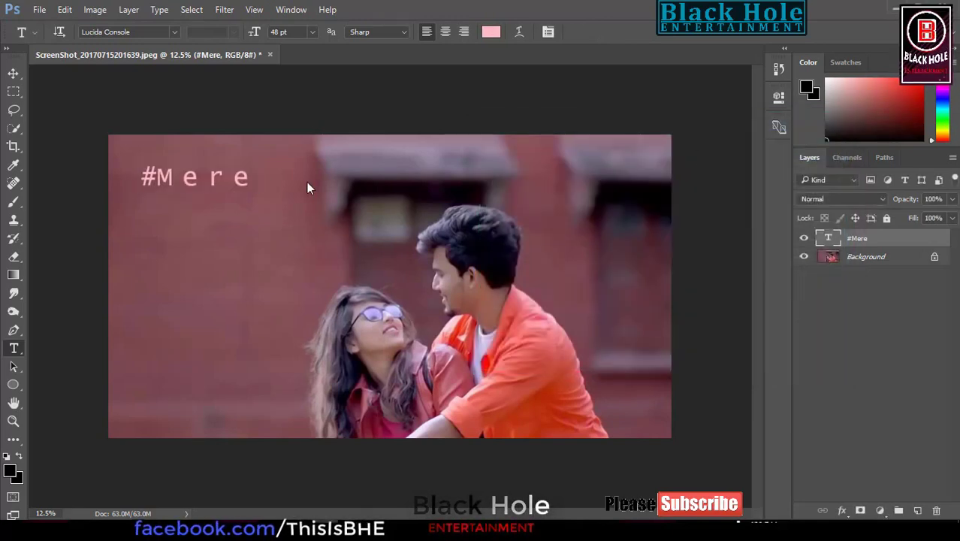
# Paste the title into a new text layer, trim it to 'Rashke', and place it upper right
pyautogui.click(604, 211)
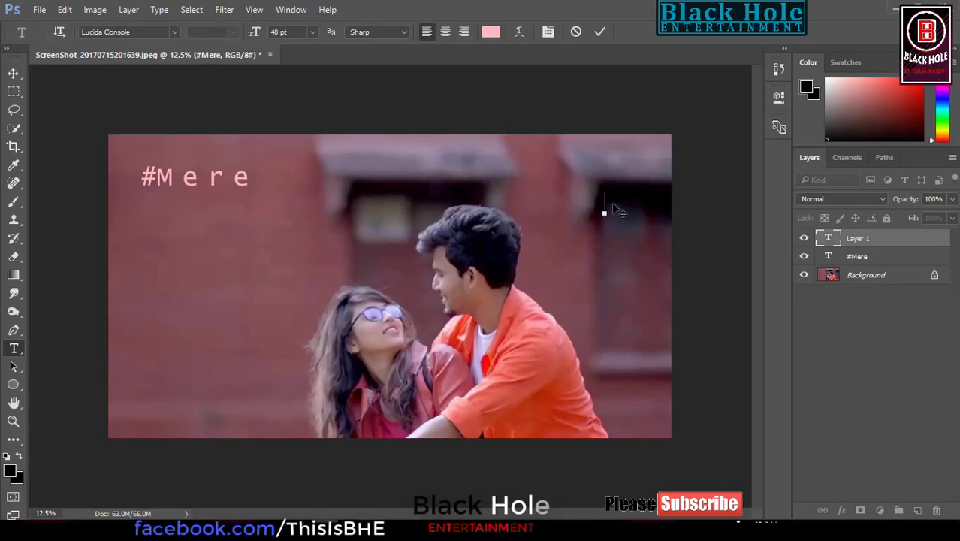
pyautogui.rightClick(605, 207)
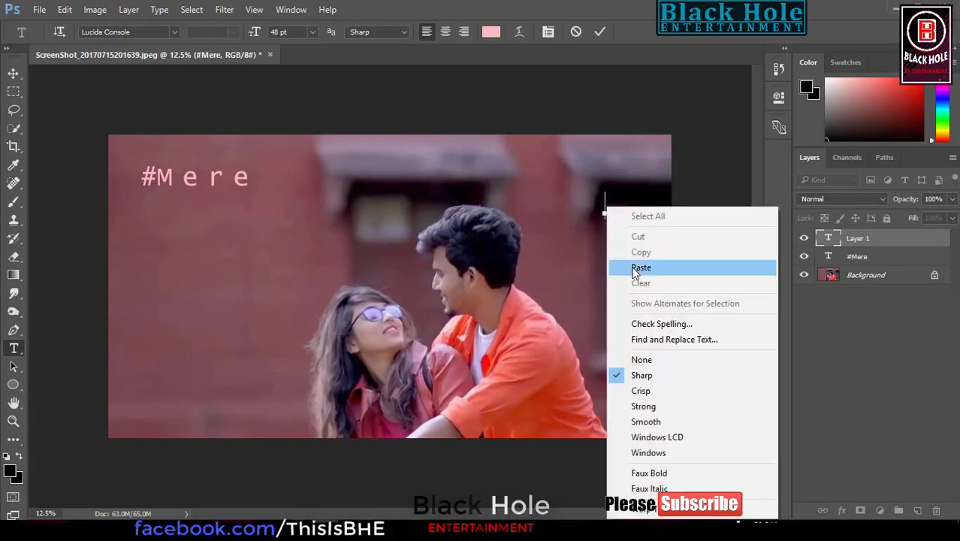
pyautogui.click(638, 268)
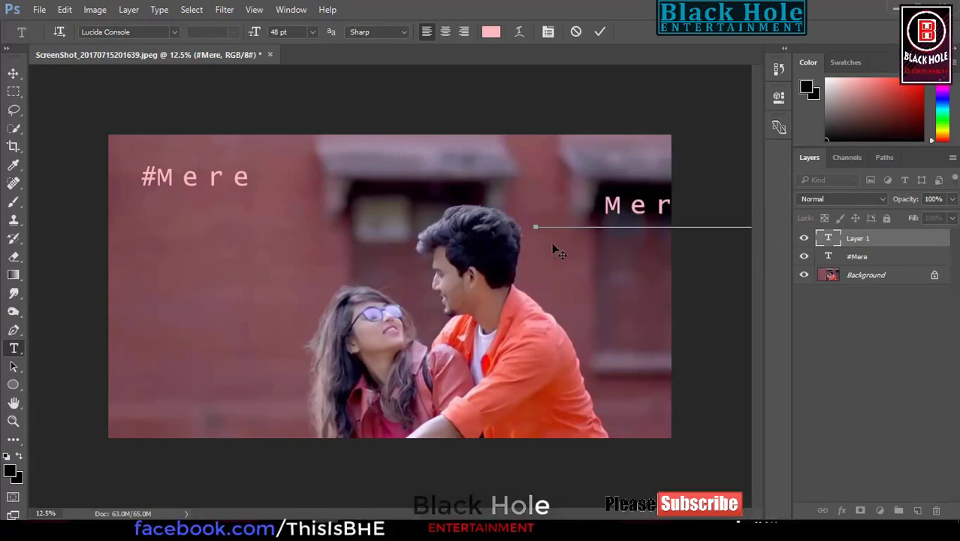
pyautogui.moveTo(555, 250); pyautogui.dragTo(235, 263)
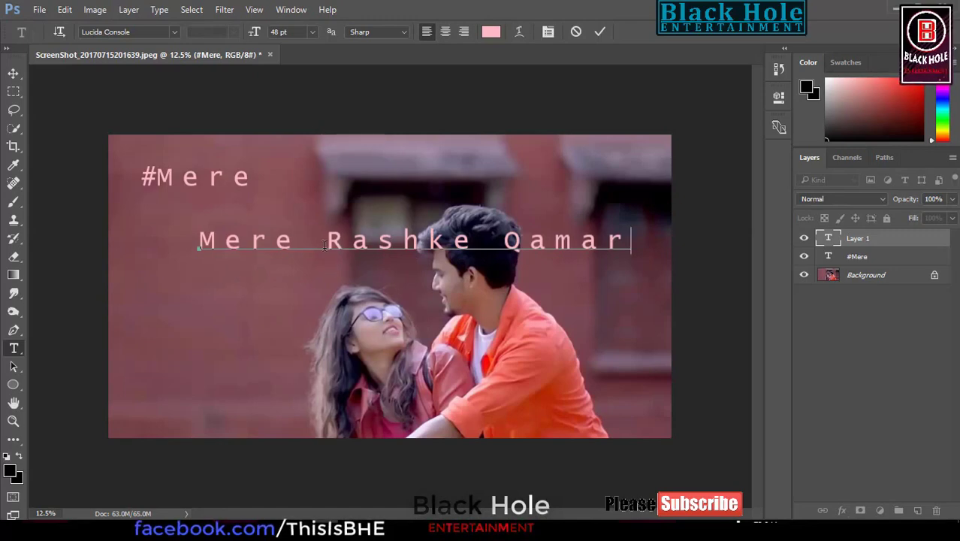
pyautogui.moveTo(325, 245); pyautogui.dragTo(167, 242)
pyautogui.press('BackSpace')
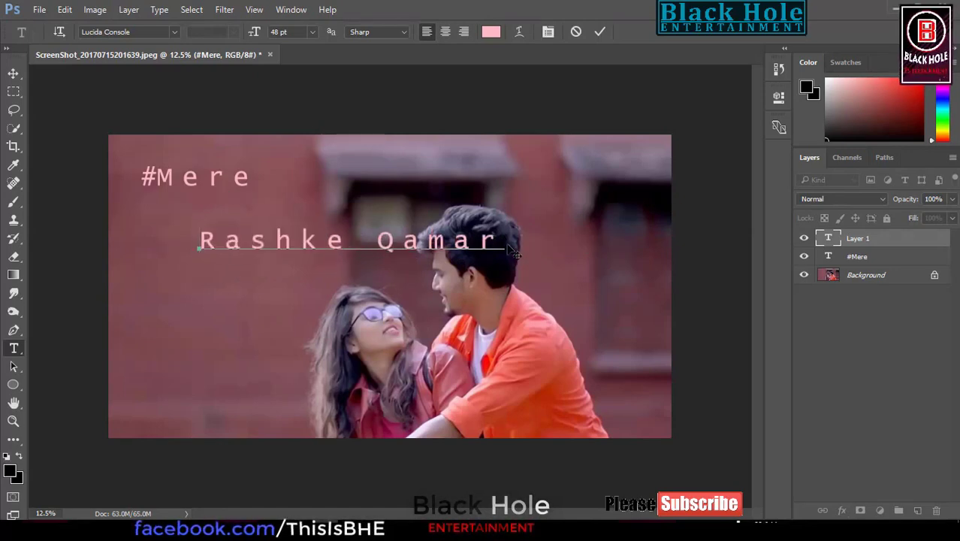
pyautogui.moveTo(503, 241); pyautogui.dragTo(356, 242)
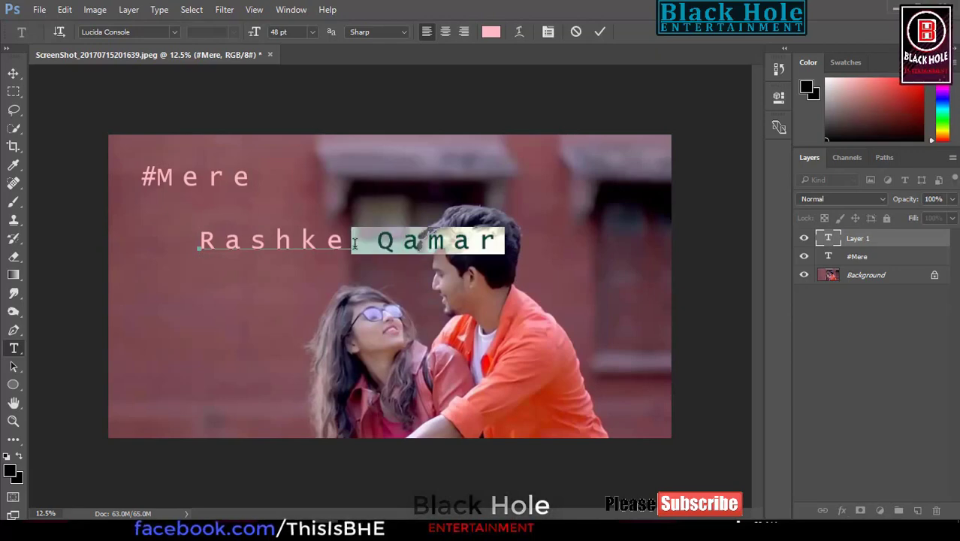
pyautogui.press('BackSpace')
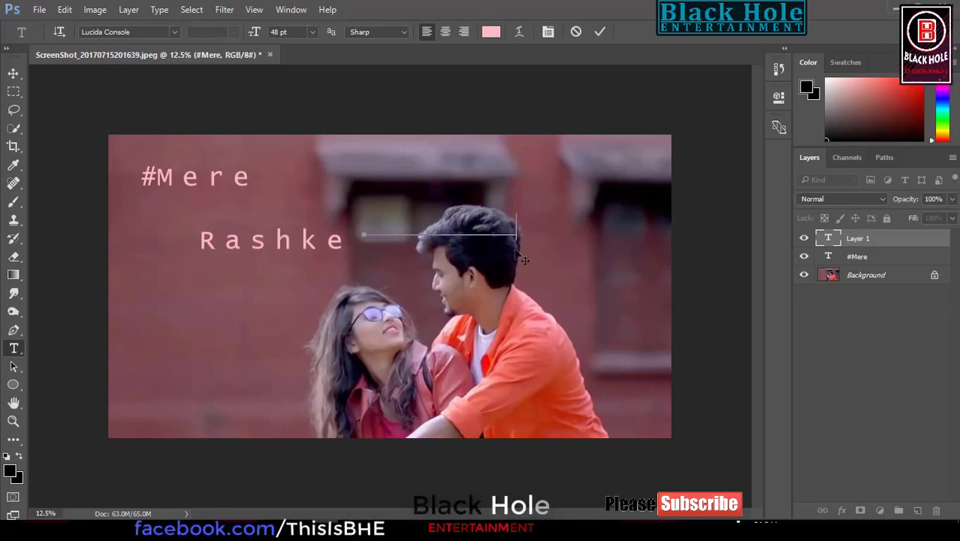
pyautogui.moveTo(278, 278)
pyautogui.mouseDown()
pyautogui.moveTo(575, 242)
pyautogui.moveTo(574, 217)
pyautogui.mouseUp()
pyautogui.moveTo(651, 189); pyautogui.dragTo(500, 190)
# Set Rashke in Broadway and move it left beneath #Mere
pyautogui.click(174, 32)
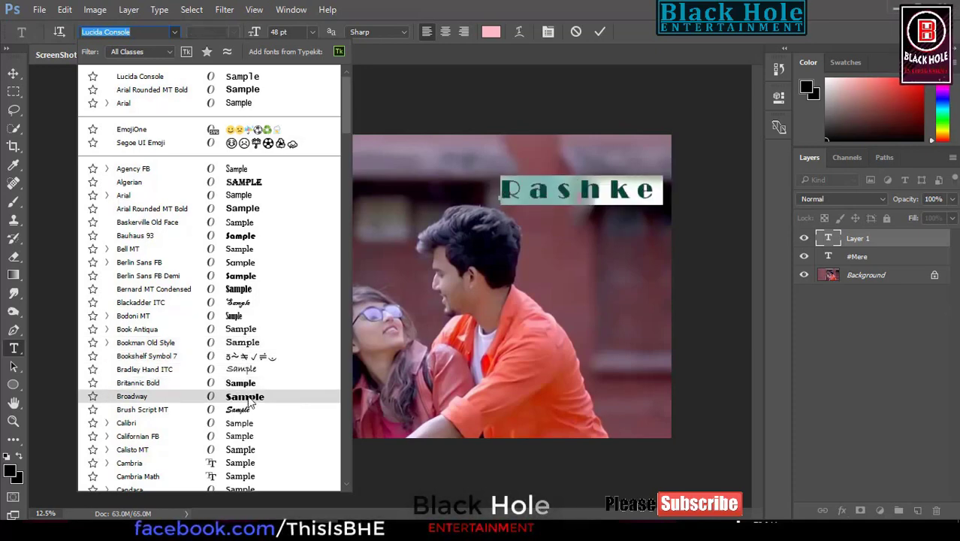
pyautogui.click(250, 398)
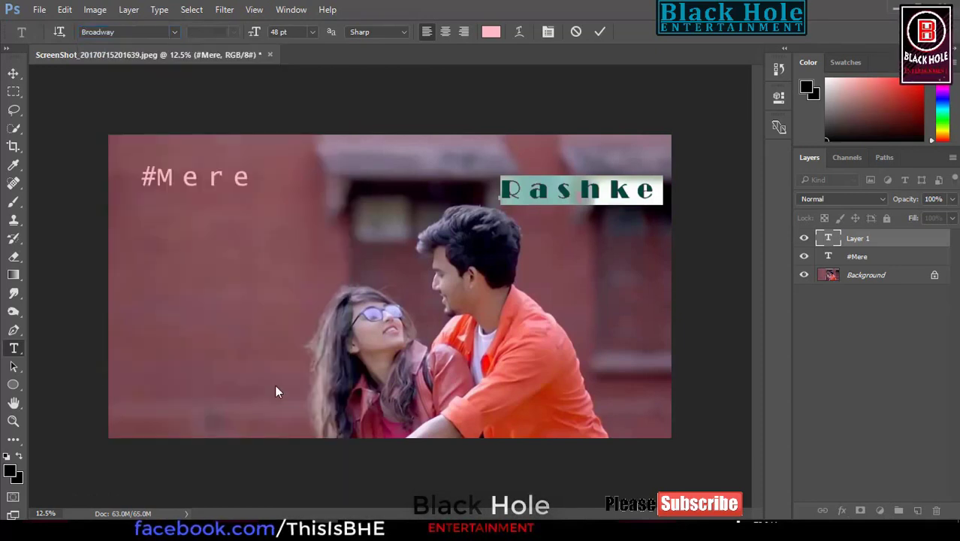
pyautogui.moveTo(595, 219)
pyautogui.mouseDown()
pyautogui.moveTo(228, 254)
pyautogui.moveTo(229, 232)
pyautogui.mouseUp()
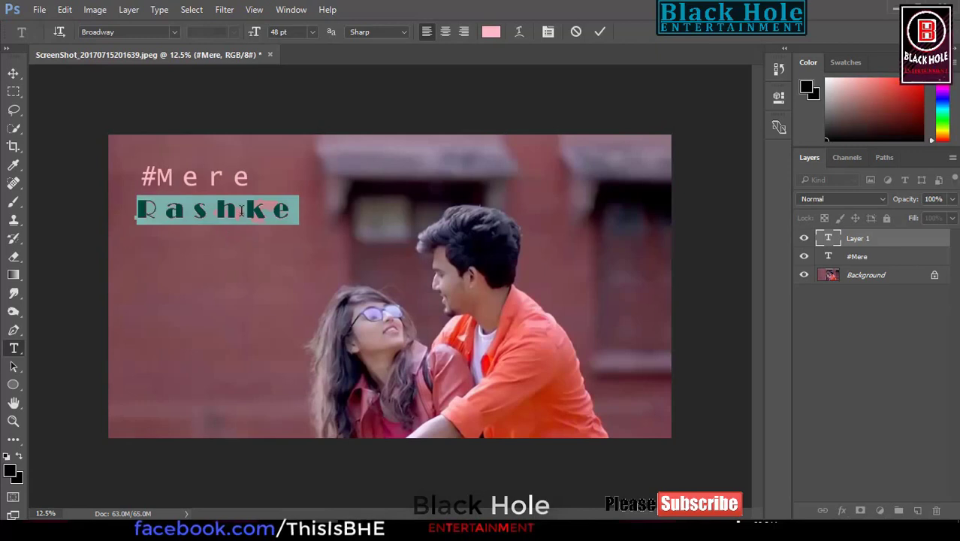
pyautogui.click(598, 33)
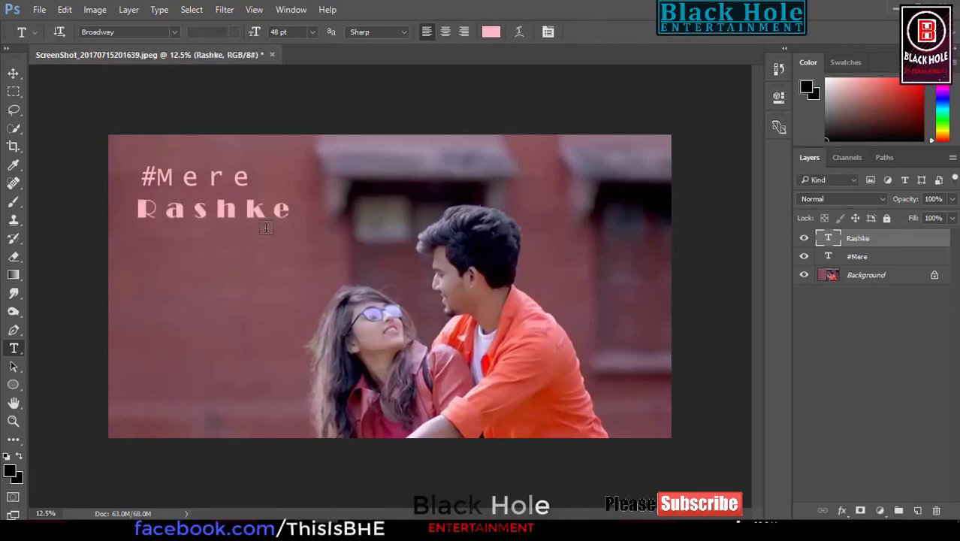
# Change #Mere to Broadway at 60 pt
pyautogui.click(243, 177)
pyautogui.moveTo(258, 177); pyautogui.dragTo(118, 178)
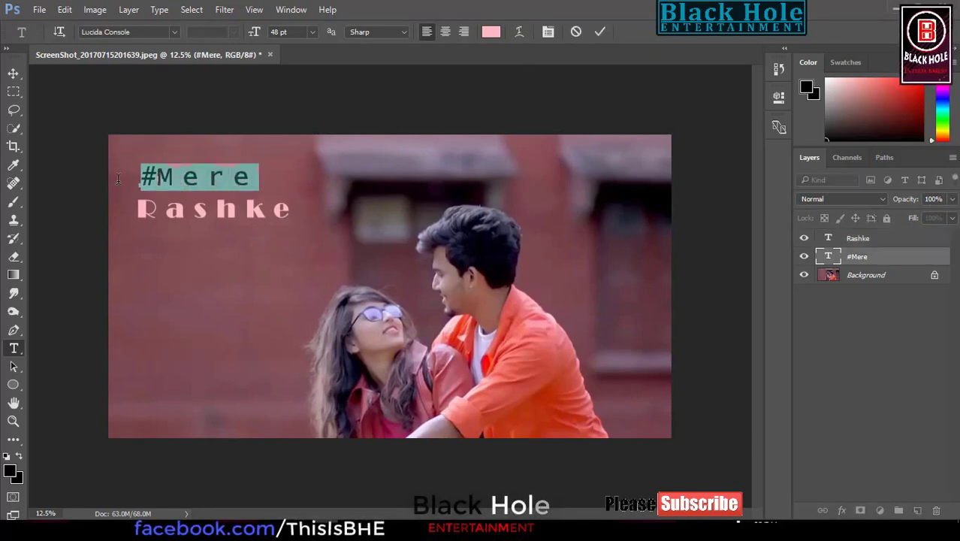
pyautogui.click(176, 31)
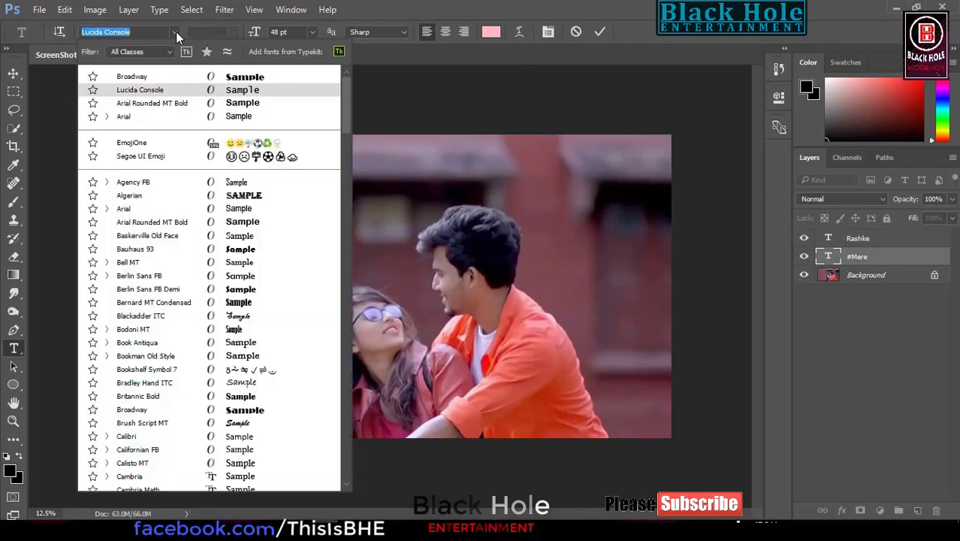
pyautogui.click(225, 75)
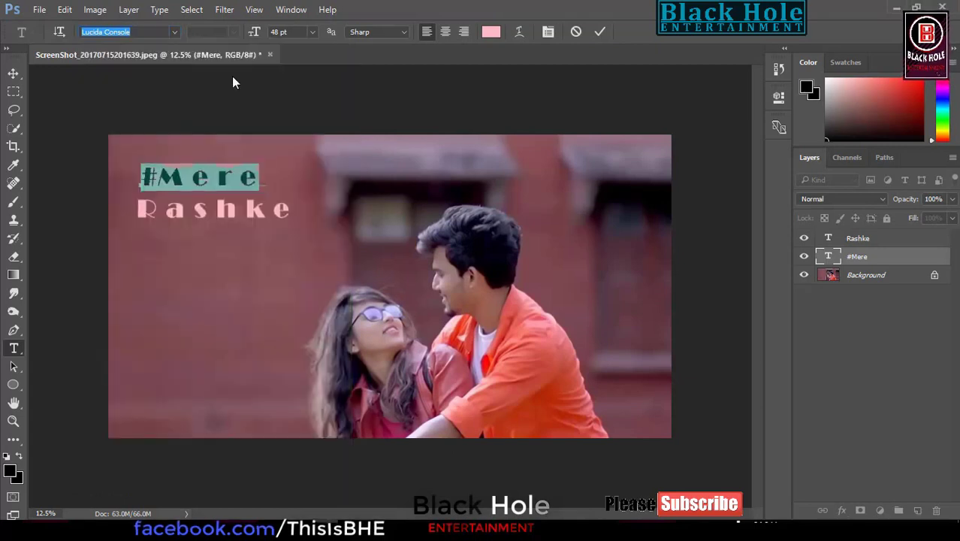
pyautogui.click(312, 34)
pyautogui.click(301, 270)
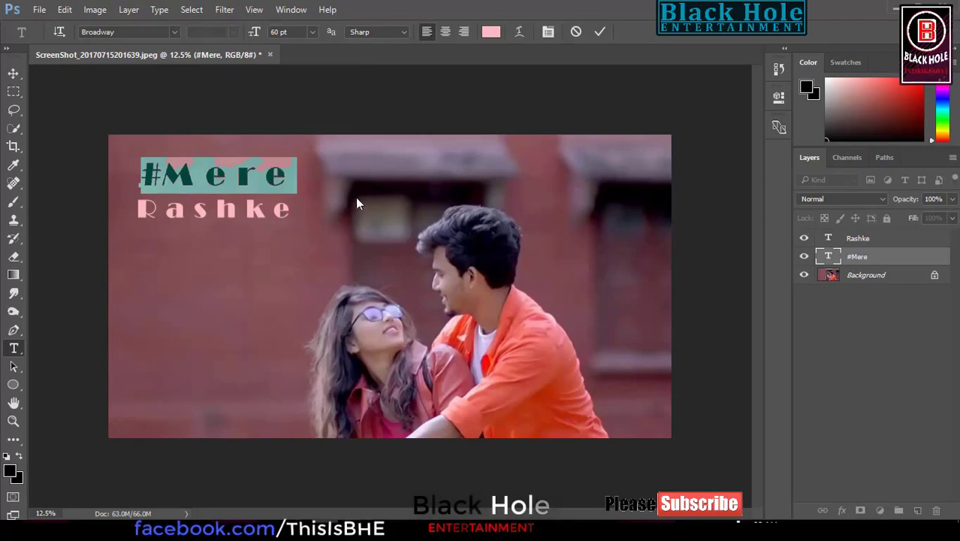
pyautogui.click(600, 31)
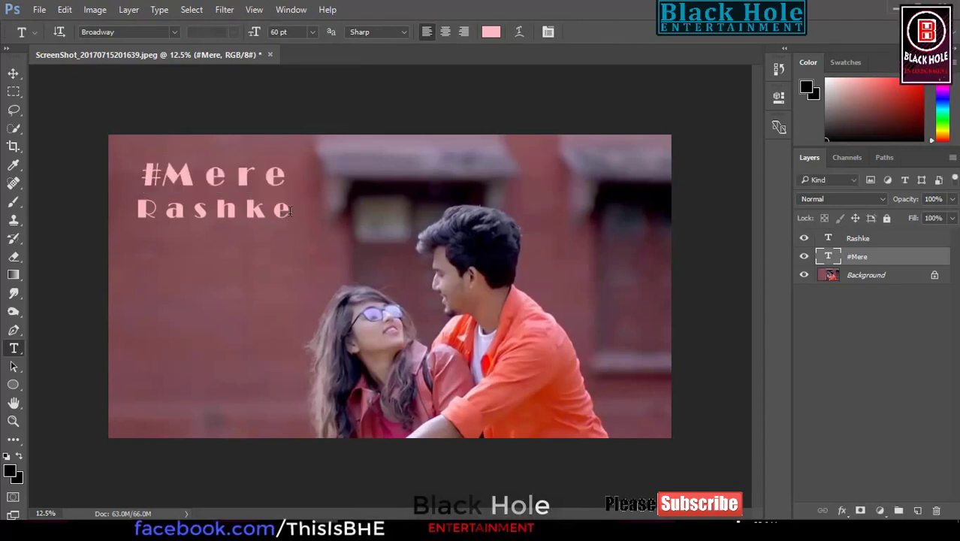
# Enlarge Rashke to 60 pt and prefix it with a tightly kerned '#'
pyautogui.moveTo(298, 212); pyautogui.dragTo(60, 212)
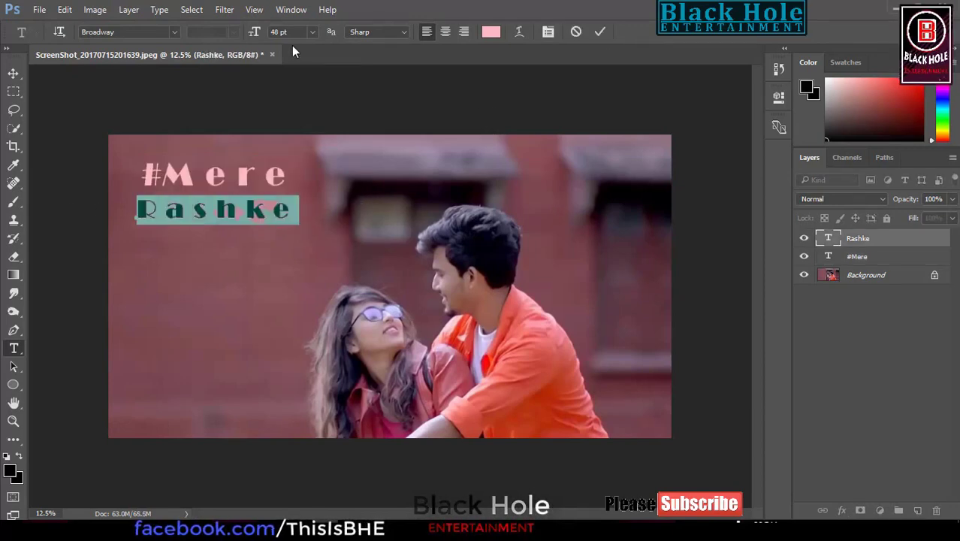
pyautogui.click(312, 31)
pyautogui.click(302, 269)
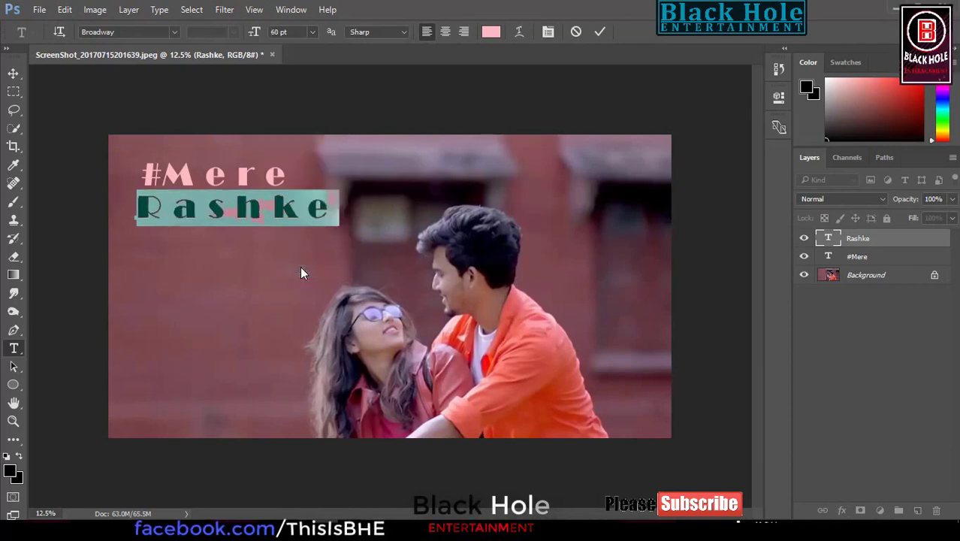
pyautogui.click(142, 208)
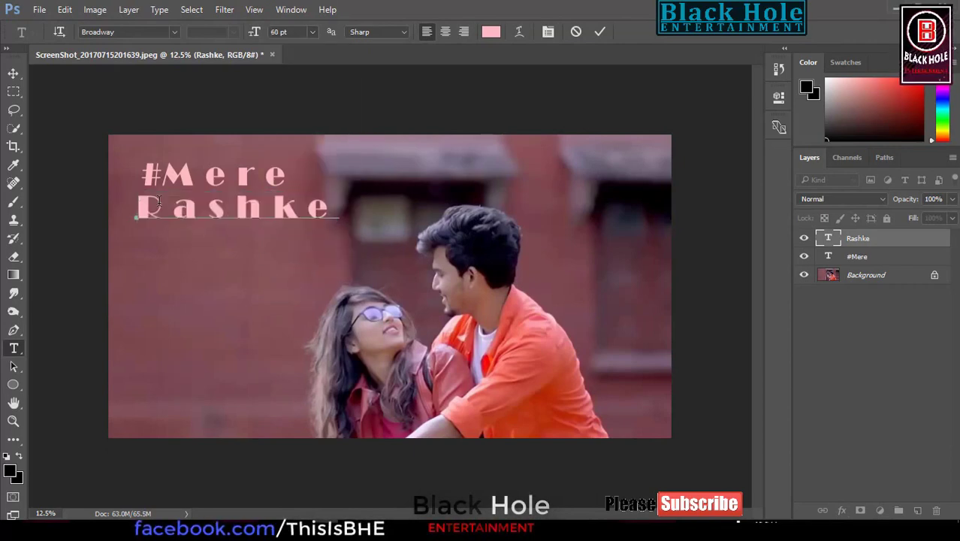
pyautogui.write('#')
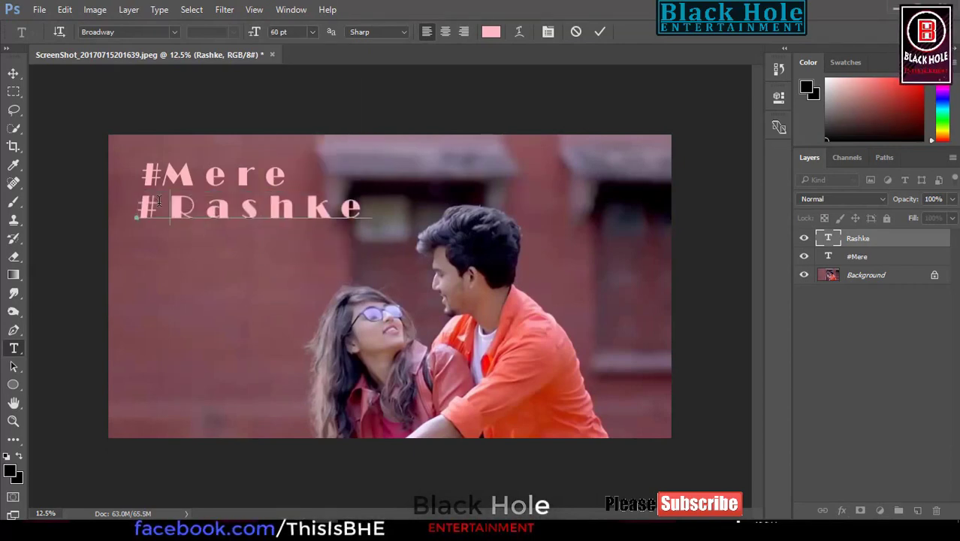
pyautogui.hotkey('alt', 'Left')
pyautogui.hotkey('alt', 'Left')
pyautogui.hotkey('alt', 'Left')
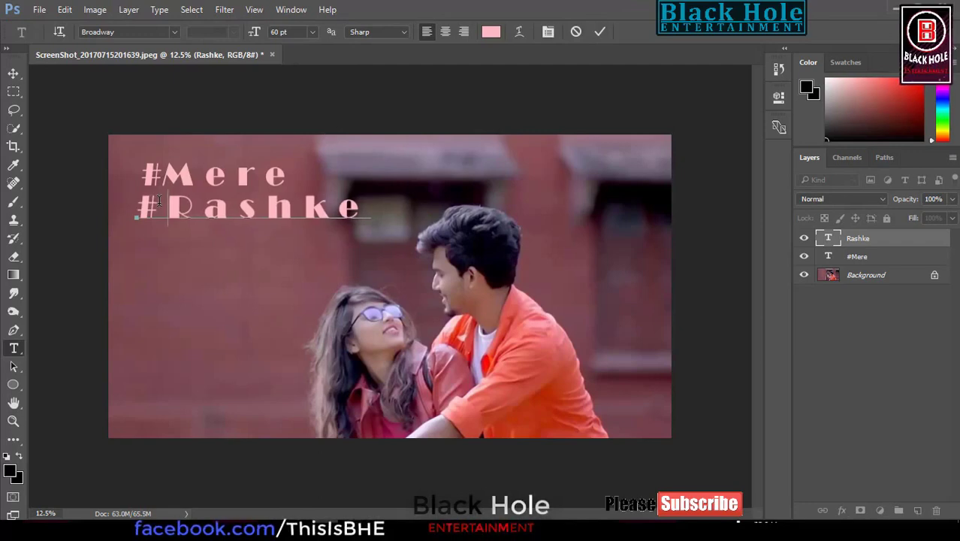
pyautogui.hotkey('alt', 'Left')
pyautogui.hotkey('alt', 'Left')
pyautogui.hotkey('alt', 'Left')
pyautogui.hotkey('alt', 'Left')
pyautogui.hotkey('alt', 'Left')
pyautogui.hotkey('alt', 'Left')
pyautogui.hotkey('alt', 'Left')
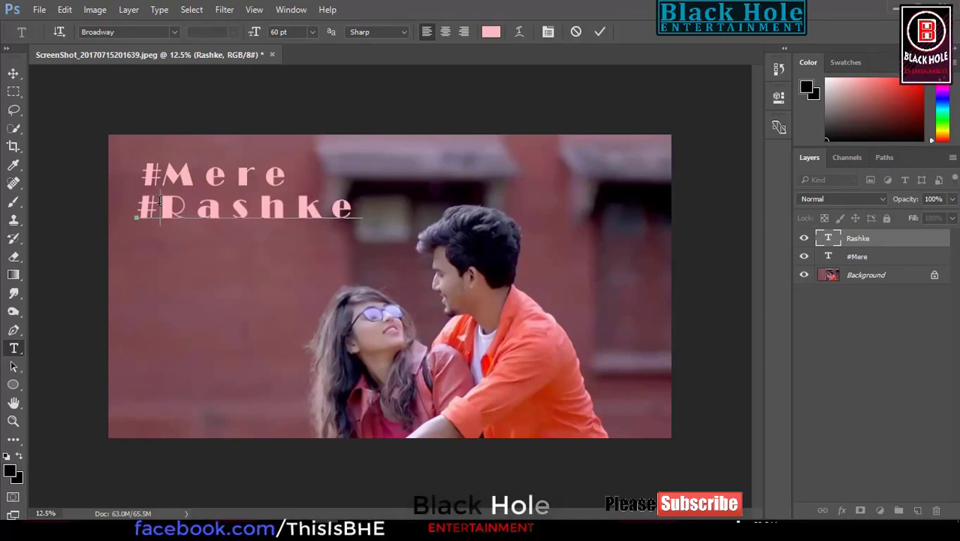
pyautogui.hotkey('alt', 'Left')
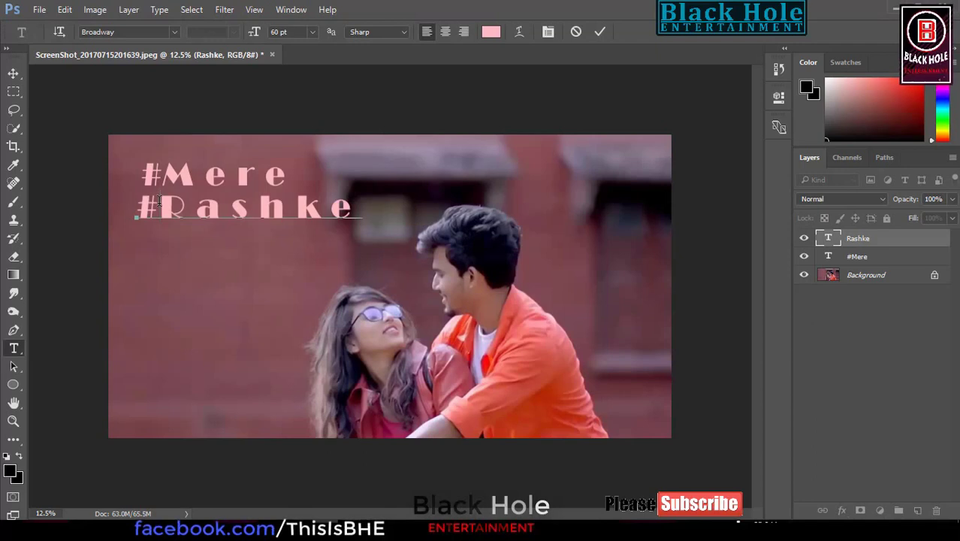
pyautogui.click(599, 35)
pyautogui.click(13, 74)
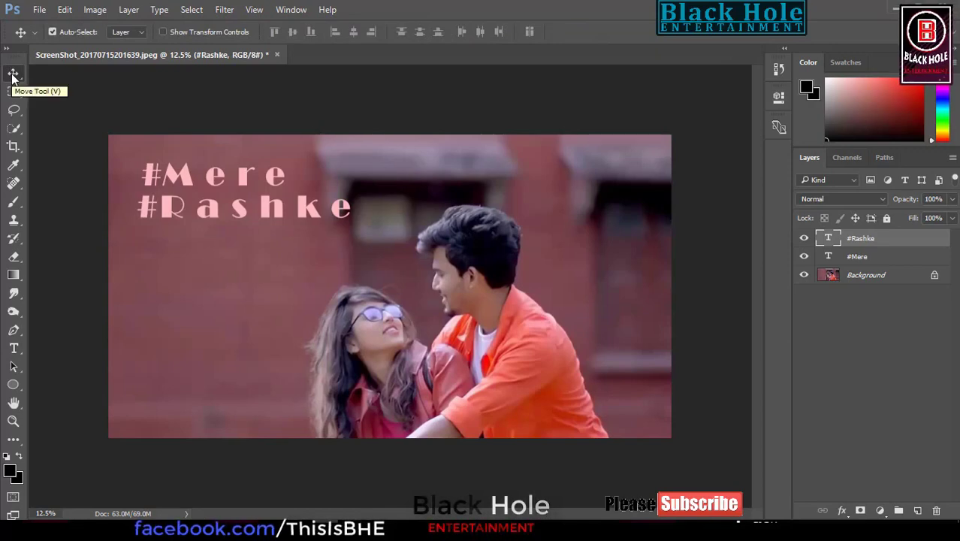
# Nudge #Rashke right and paste the title into a new text layer below it
pyautogui.hotkey('shift', 'Right')
pyautogui.hotkey('shift', 'Right')
pyautogui.hotkey('shift', 'Right')
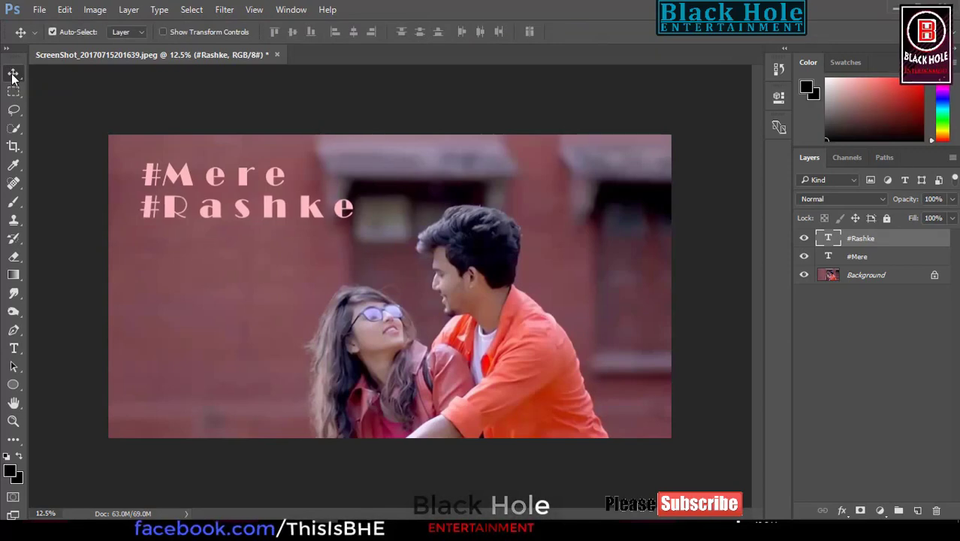
pyautogui.click(13, 348)
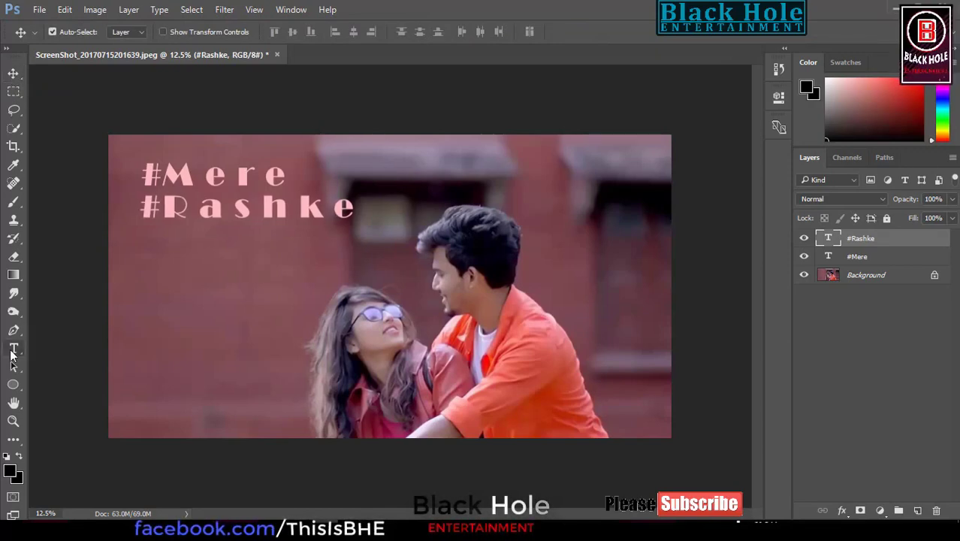
pyautogui.click(156, 241)
pyautogui.rightClick(167, 242)
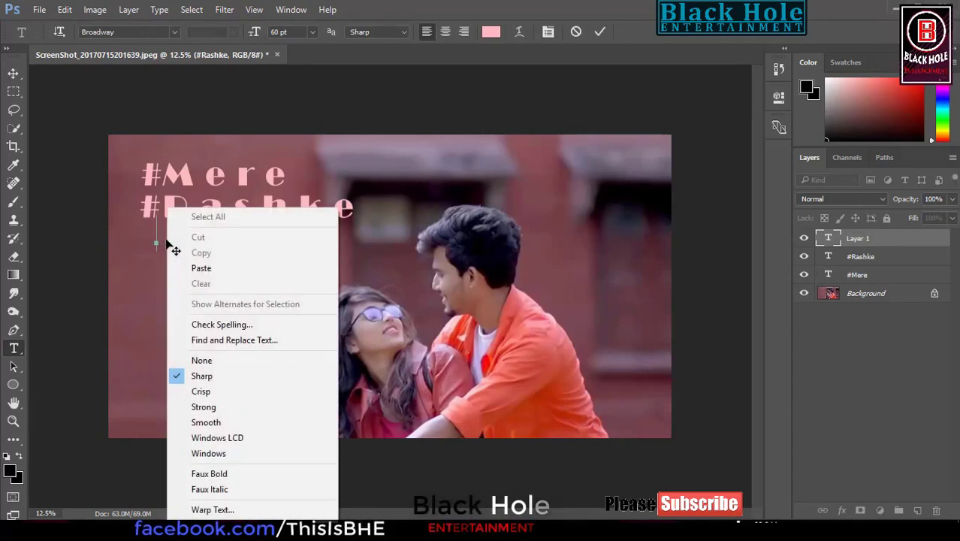
pyautogui.click(201, 268)
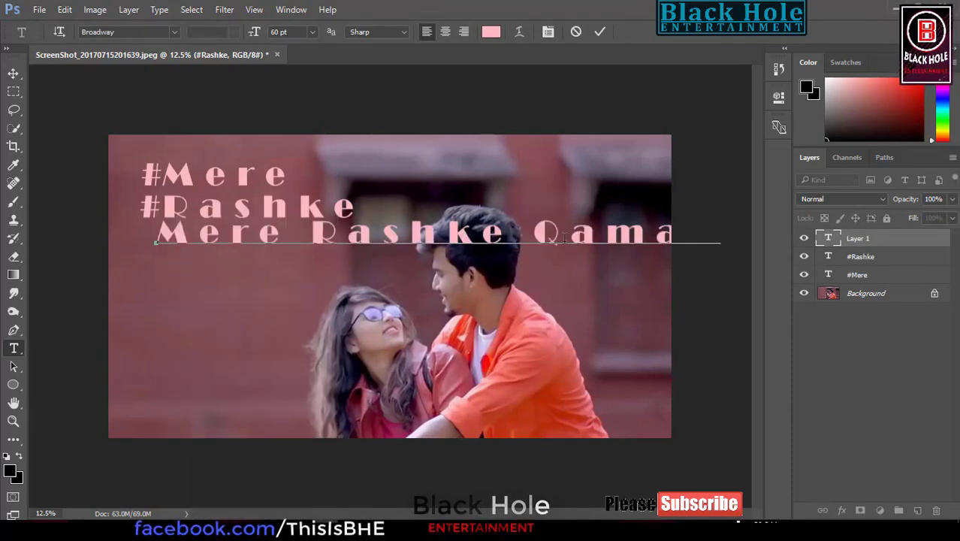
# Trim the new line to a tightly kerned '#Qamar' and move it down-left
pyautogui.moveTo(534, 238); pyautogui.dragTo(45, 245)
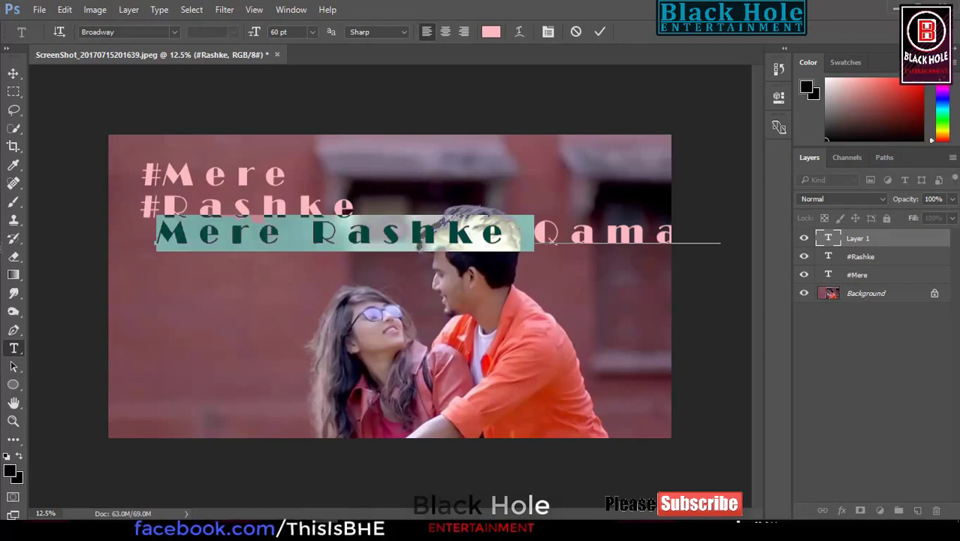
pyautogui.press('BackSpace')
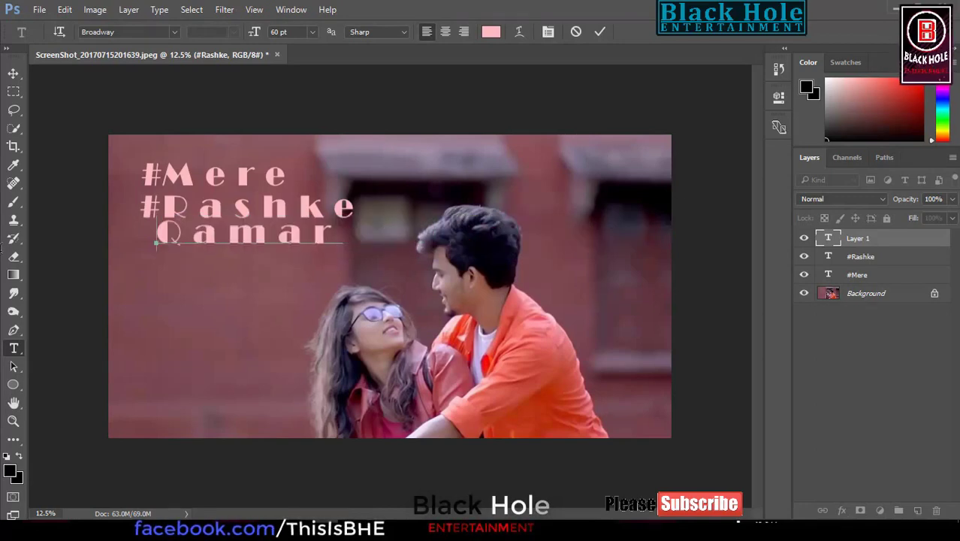
pyautogui.write('#')
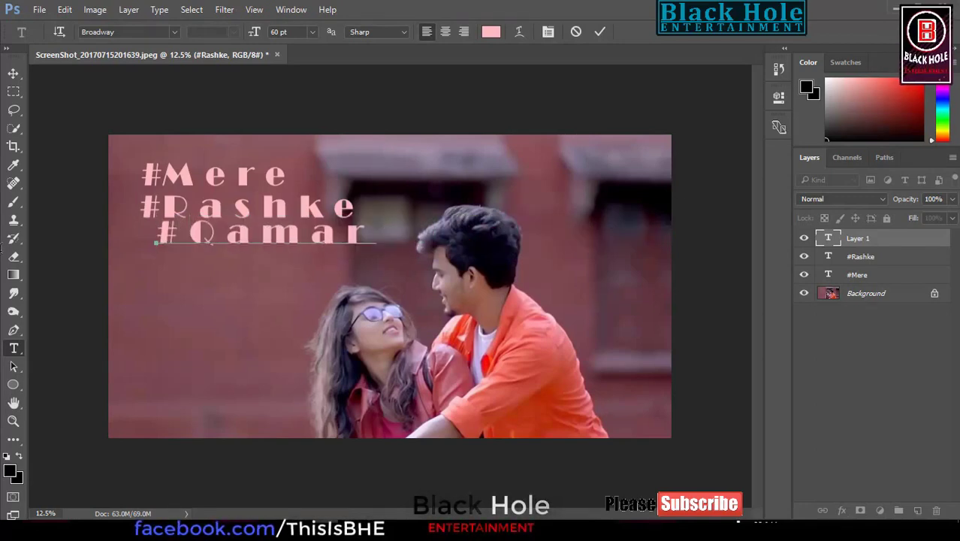
pyautogui.hotkey('alt', 'Left')
pyautogui.hotkey('alt', 'Left')
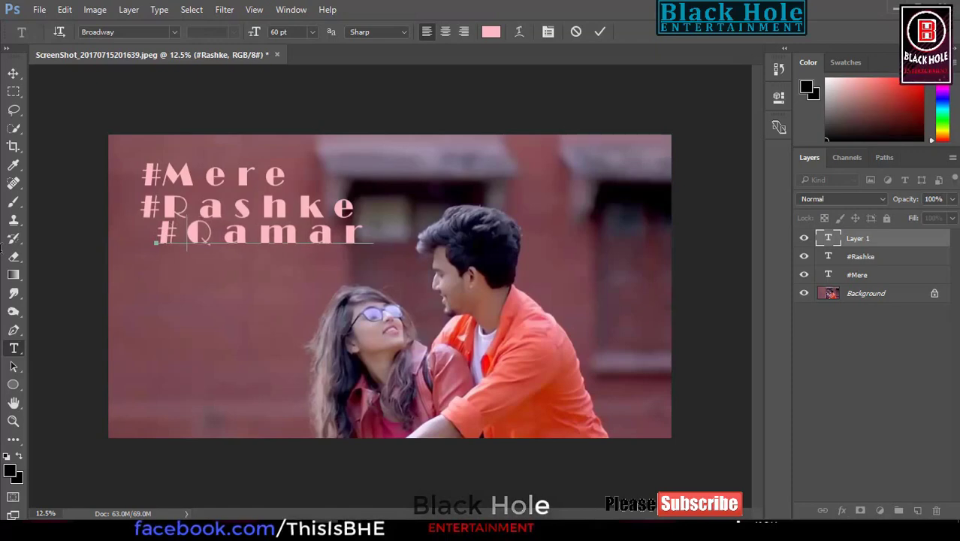
pyautogui.hotkey('alt', 'Left')
pyautogui.hotkey('alt', 'Left')
pyautogui.hotkey('alt', 'Left')
pyautogui.hotkey('alt', 'Left')
pyautogui.hotkey('alt', 'Left')
pyautogui.hotkey('alt', 'Left')
pyautogui.hotkey('alt', 'Left')
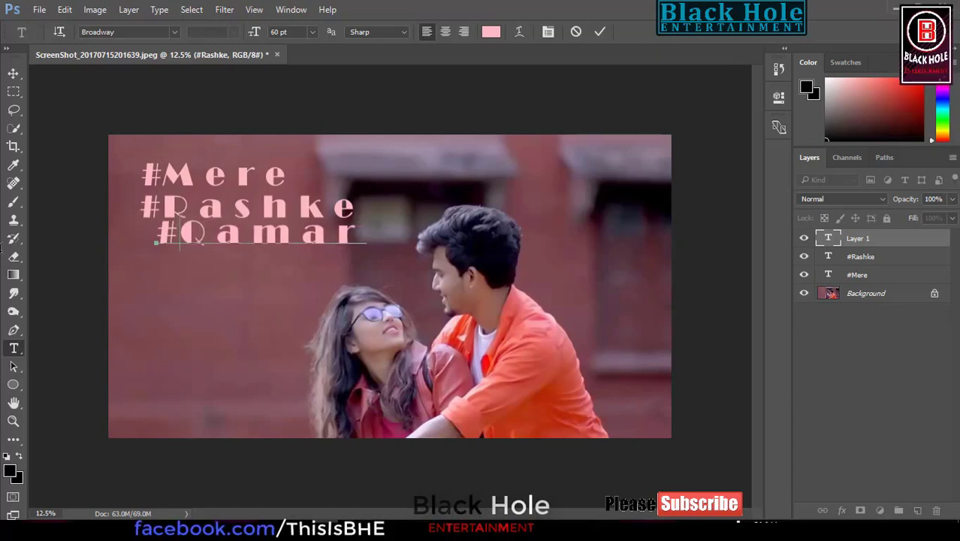
pyautogui.hotkey('alt', 'Left')
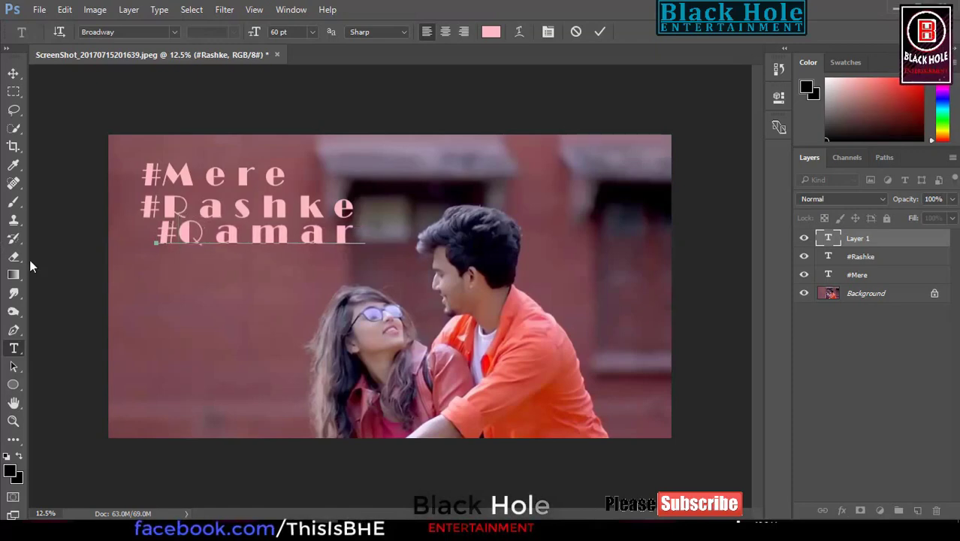
pyautogui.moveTo(263, 268)
pyautogui.mouseDown()
pyautogui.moveTo(223, 275)
pyautogui.moveTo(238, 270)
pyautogui.moveTo(243, 319)
pyautogui.mouseUp()
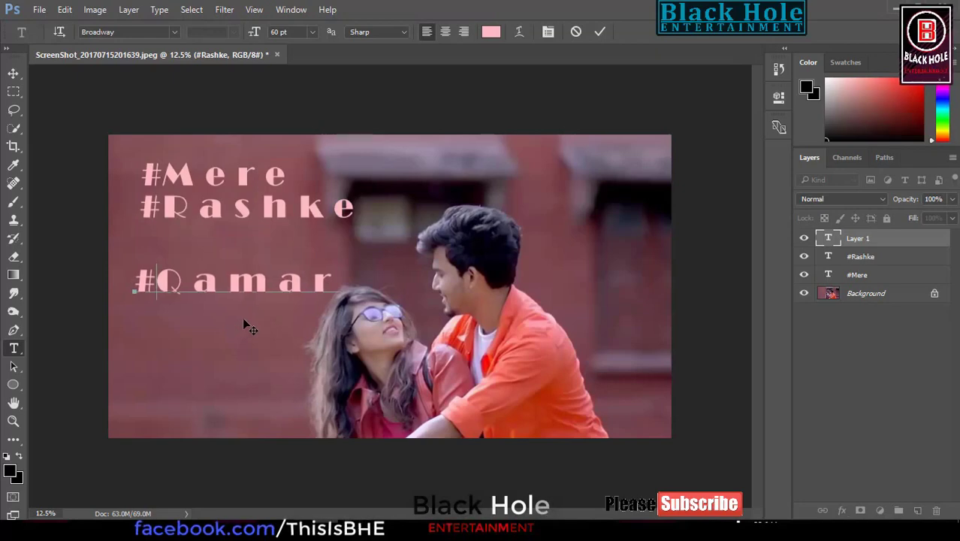
# Move #Rashke and #Mere down so they sit directly above #Qamar
pyautogui.click(245, 218)
pyautogui.click(249, 207)
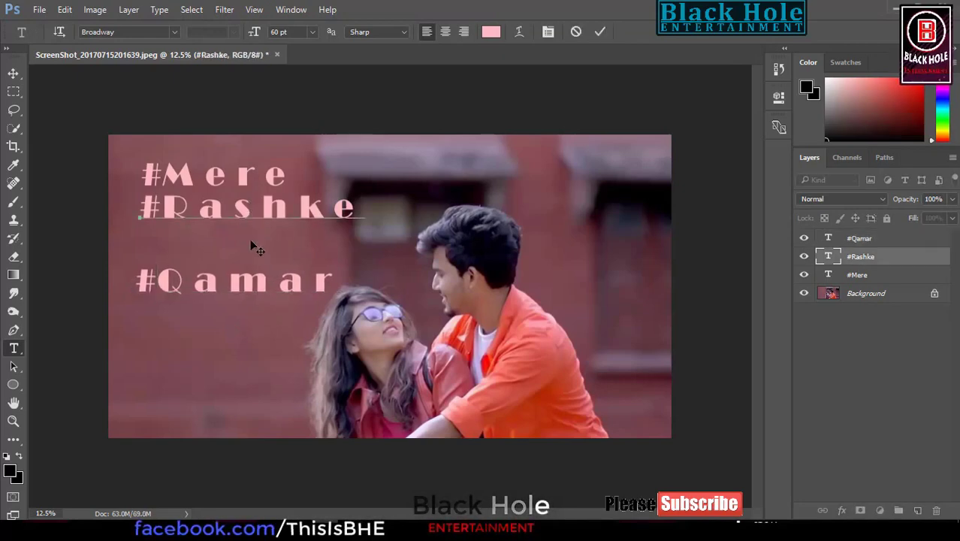
pyautogui.moveTo(253, 242); pyautogui.dragTo(246, 289)
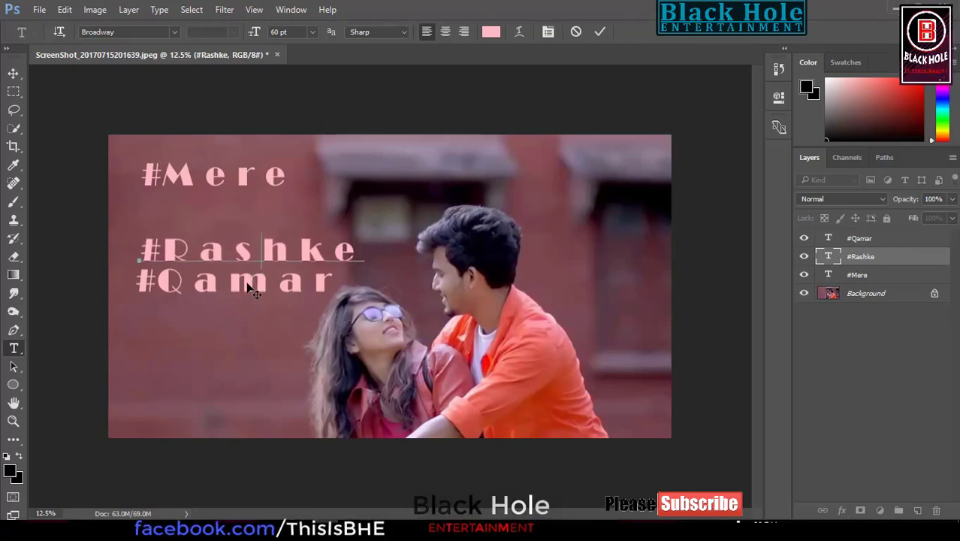
pyautogui.click(240, 179)
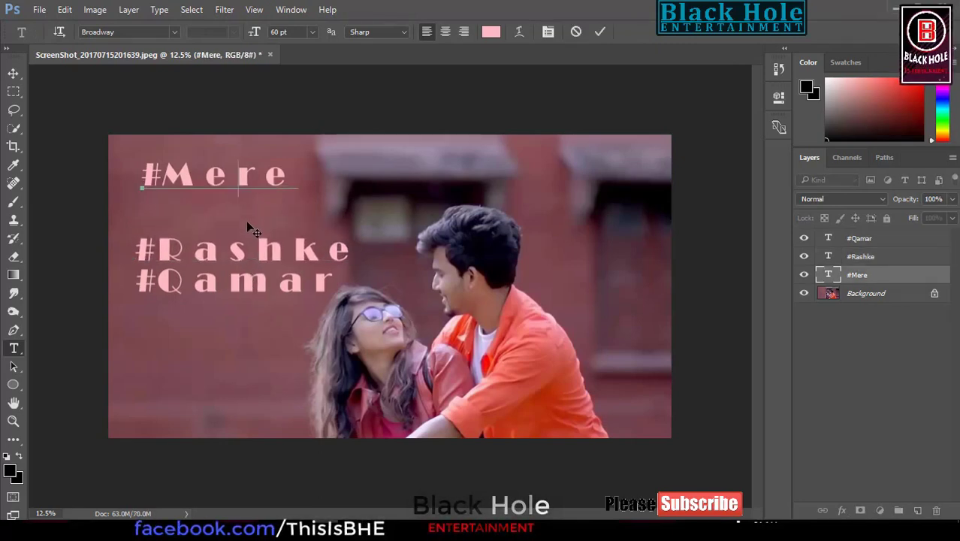
pyautogui.moveTo(243, 212); pyautogui.dragTo(243, 251)
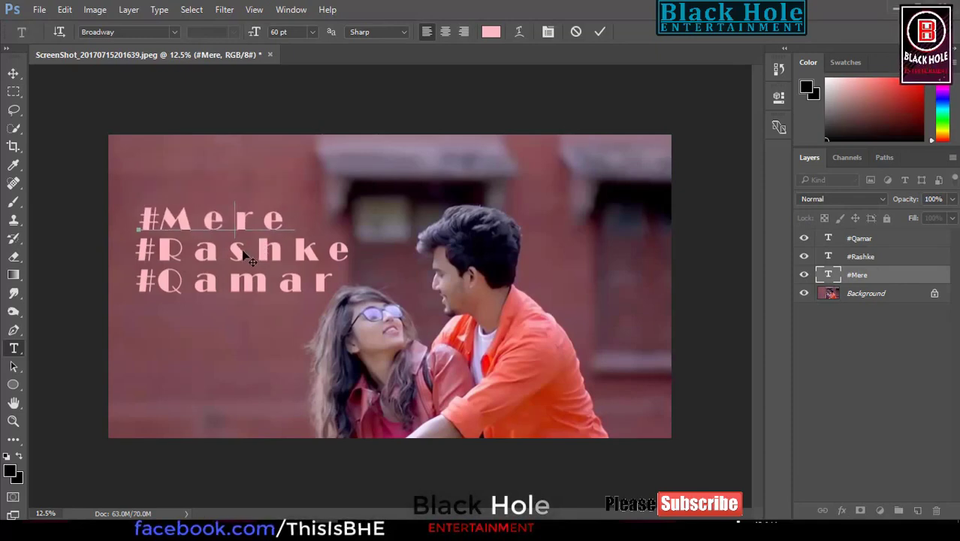
pyautogui.click(600, 32)
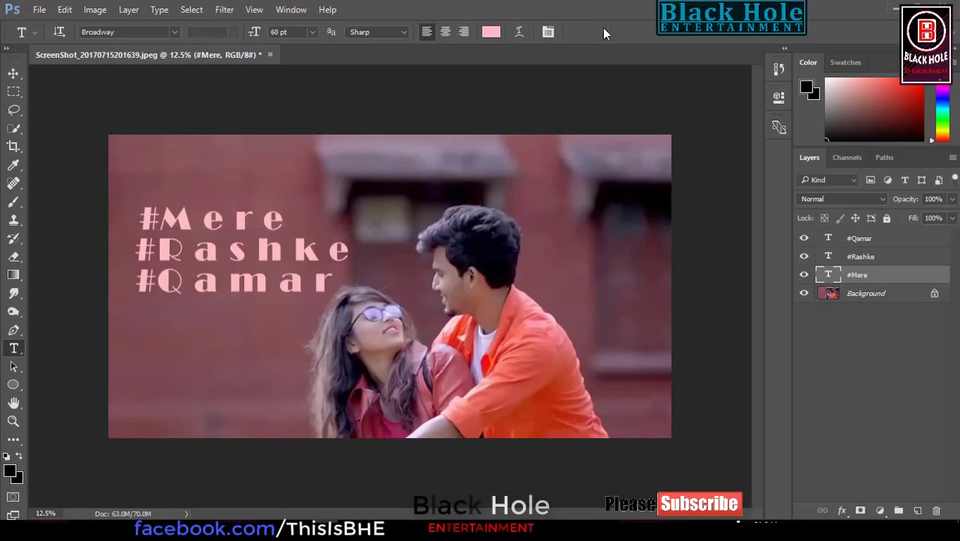
# Apply Stroke, black Satin and Drop Shadow layer effects to the #Mere layer
pyautogui.rightClick(867, 280)
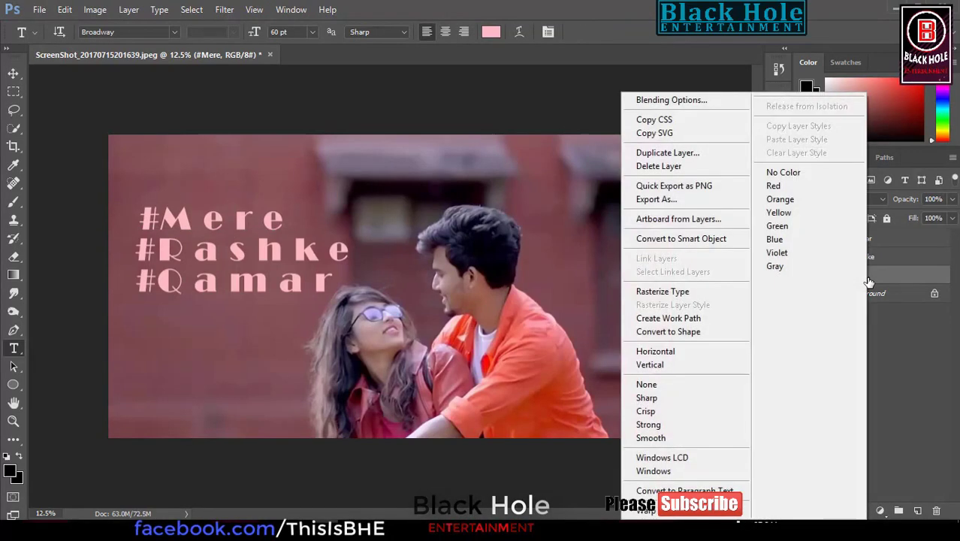
pyautogui.click(665, 100)
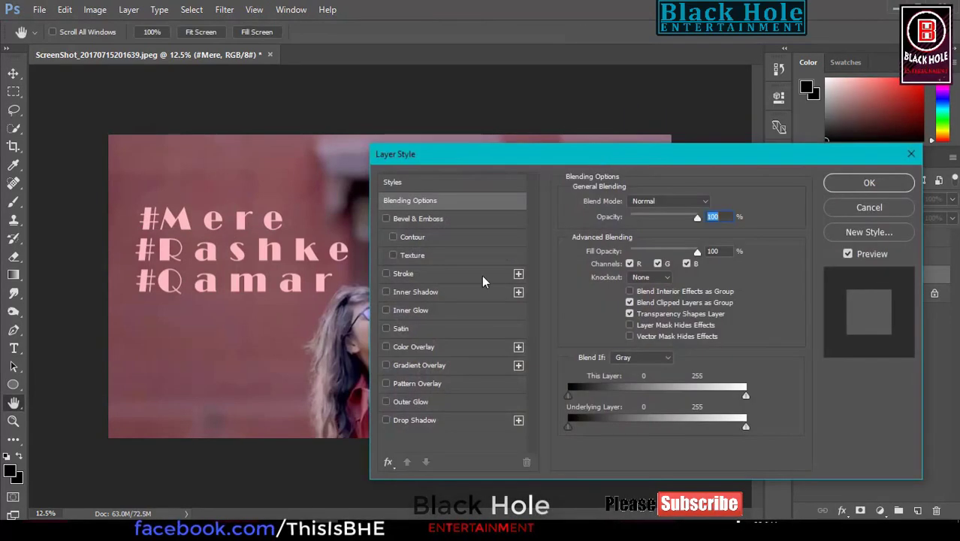
pyautogui.click(410, 329)
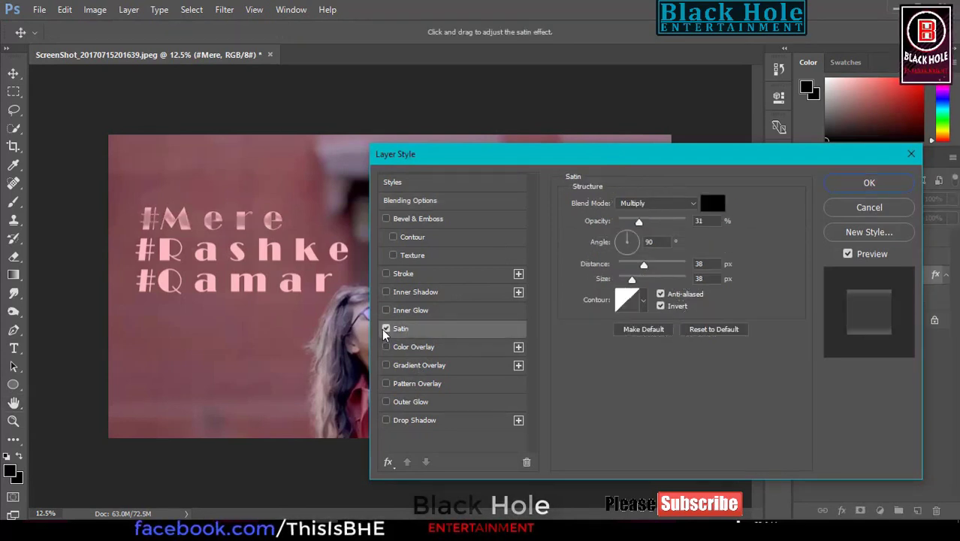
pyautogui.click(386, 274)
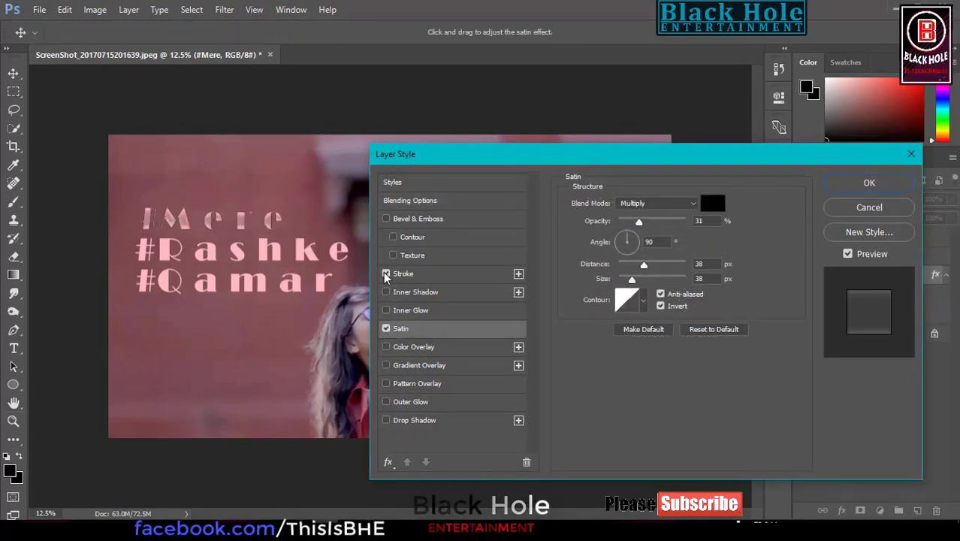
pyautogui.click(387, 403)
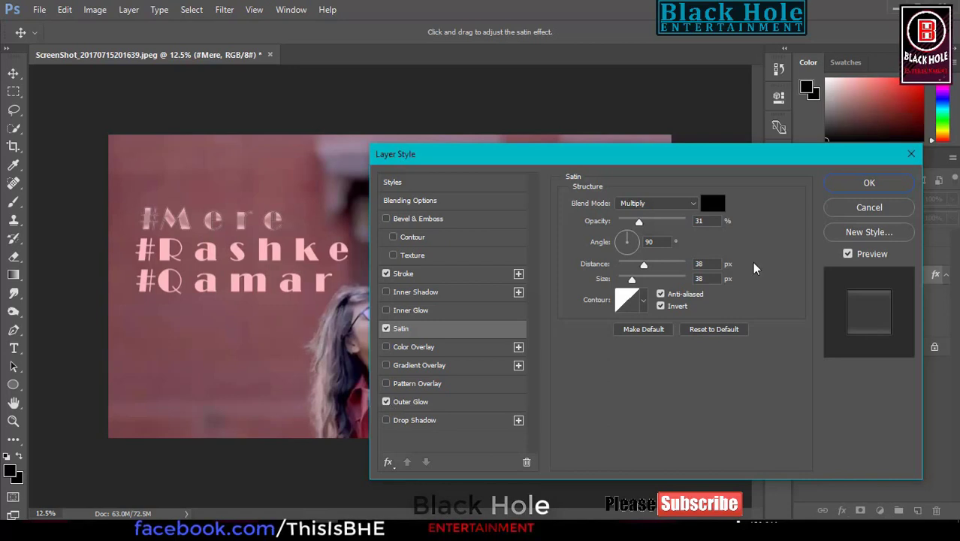
pyautogui.click(715, 205)
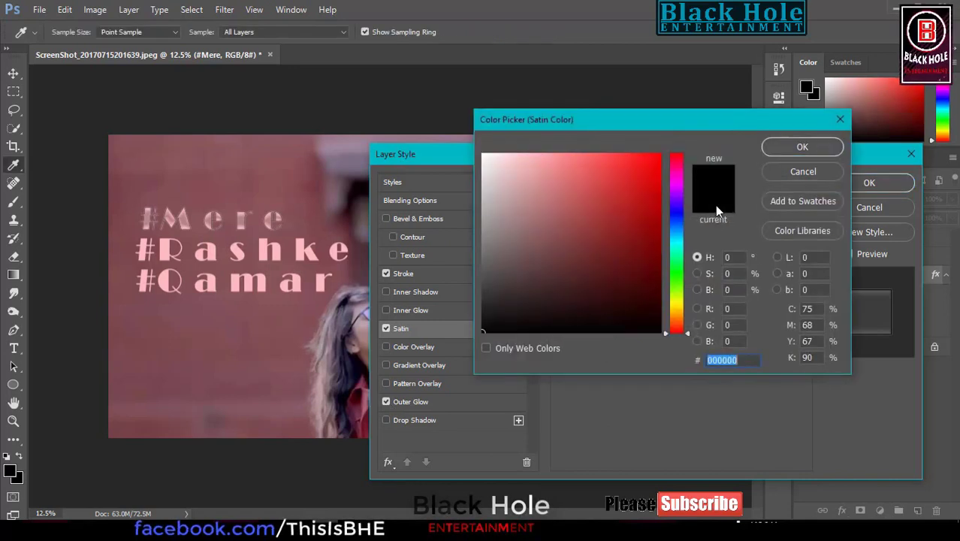
pyautogui.click(303, 251)
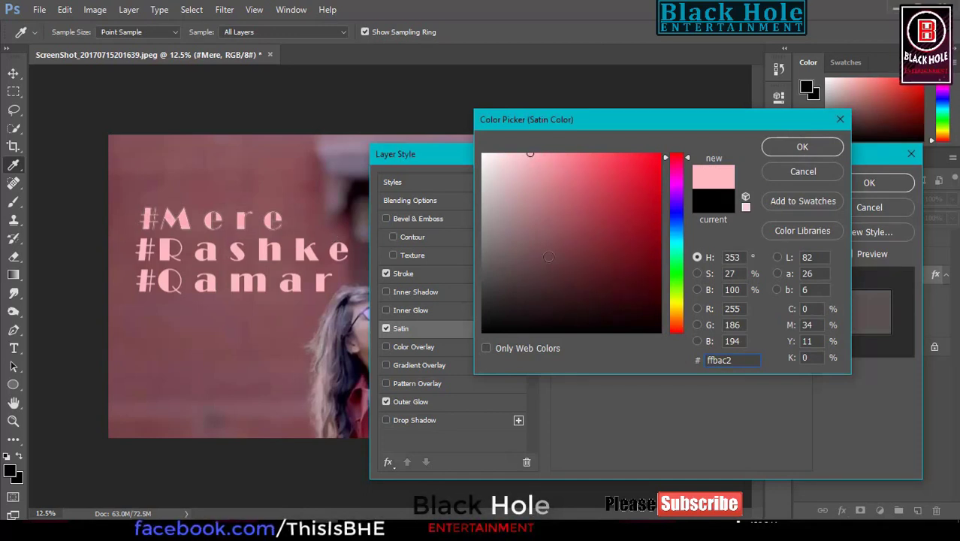
pyautogui.click(720, 196)
pyautogui.click(811, 150)
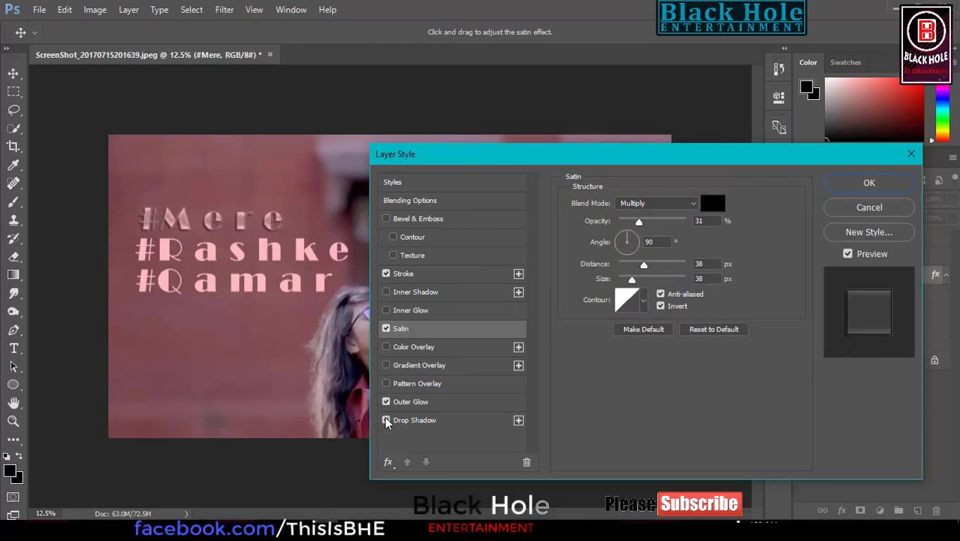
pyautogui.click(386, 421)
pyautogui.click(388, 402)
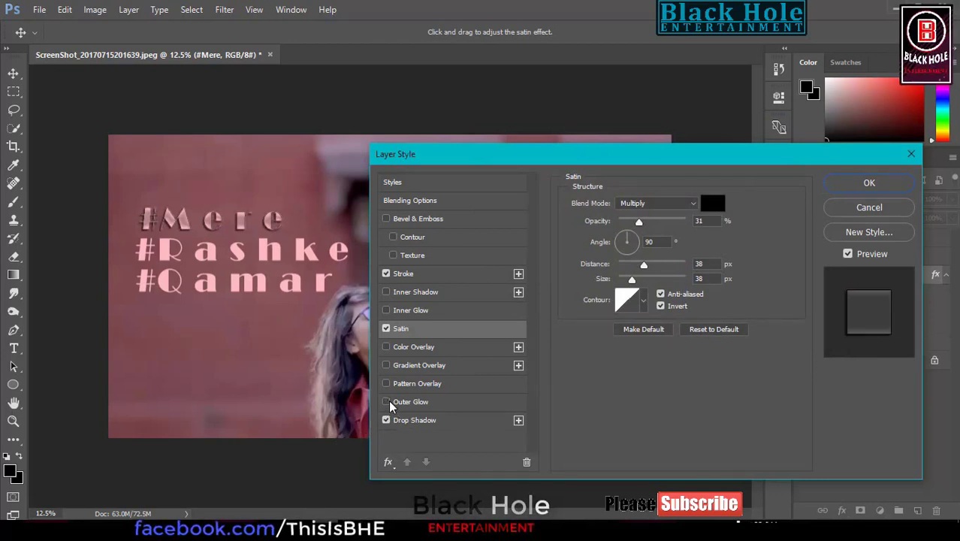
pyautogui.click(850, 188)
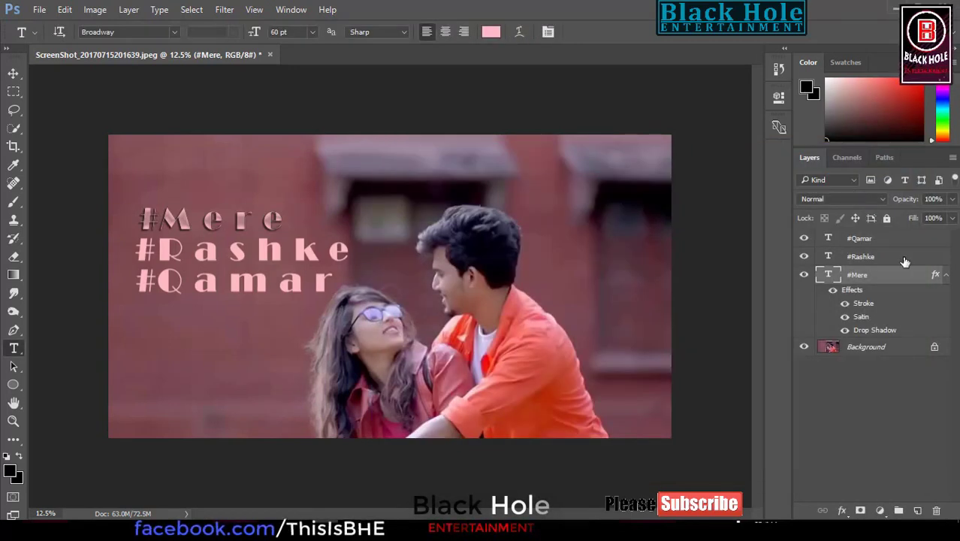
# Apply Drop Shadow, Stroke and Satin layer effects to the #Rashke layer
pyautogui.click(863, 256)
pyautogui.rightClick(862, 257)
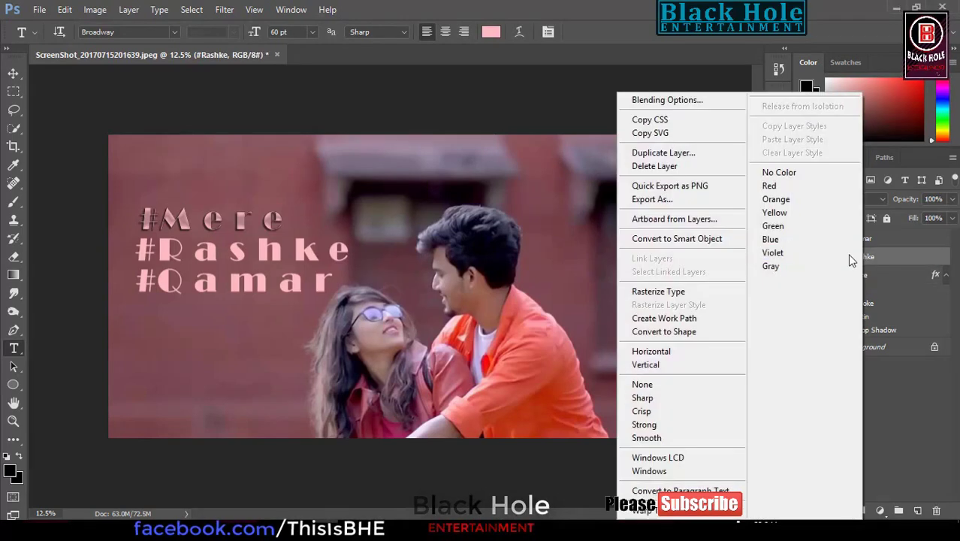
pyautogui.click(656, 101)
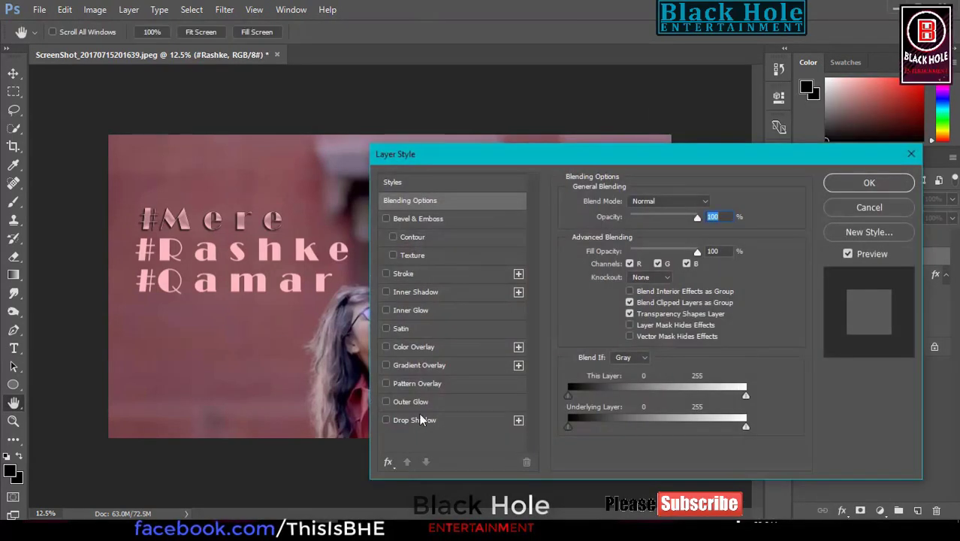
pyautogui.click(399, 422)
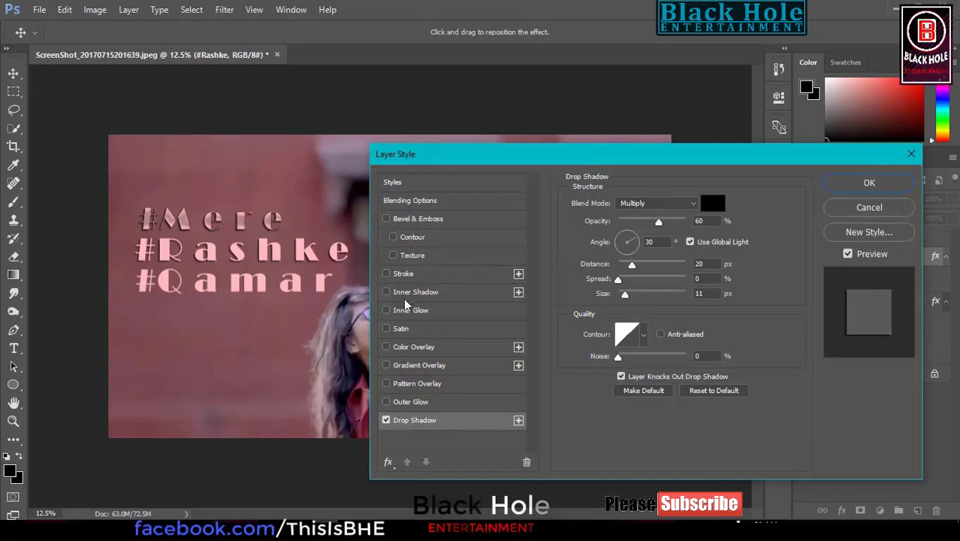
pyautogui.click(398, 274)
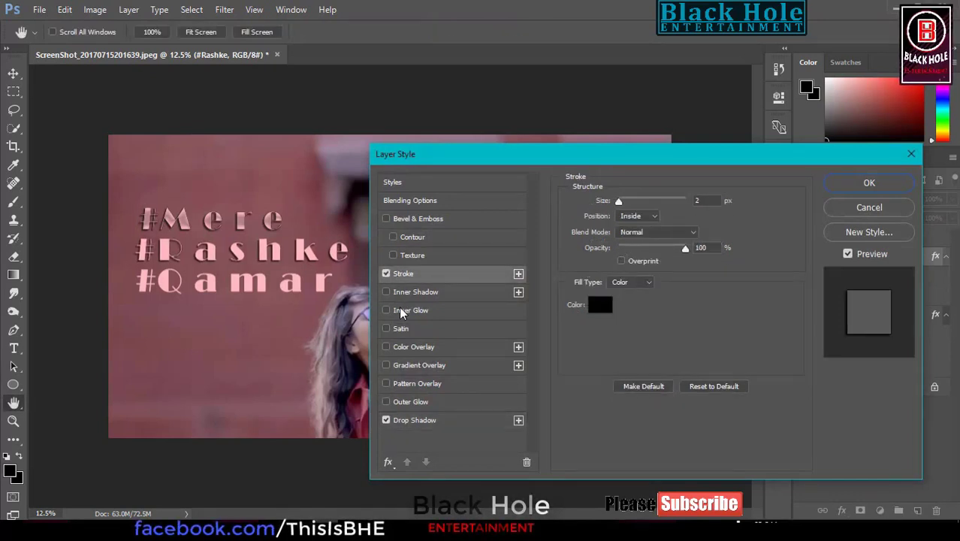
pyautogui.click(399, 330)
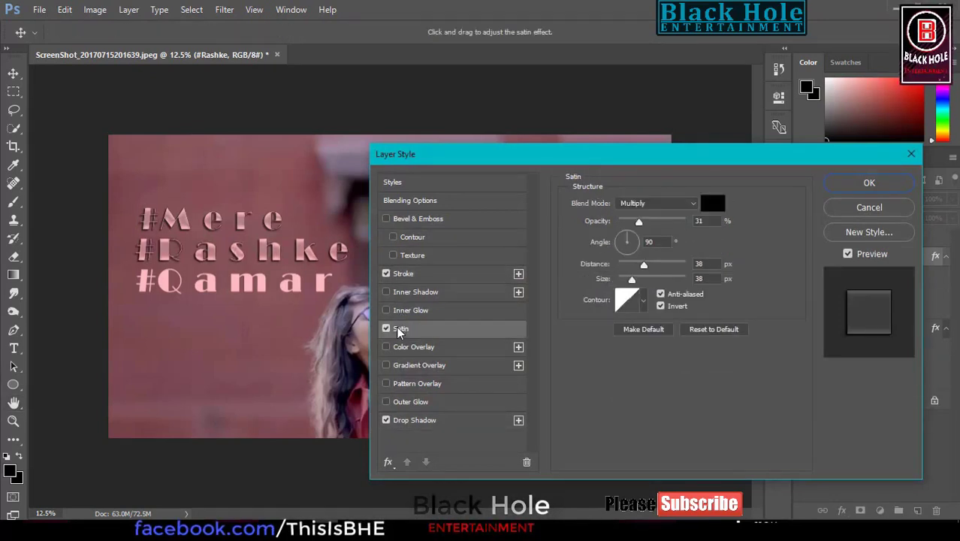
pyautogui.click(867, 184)
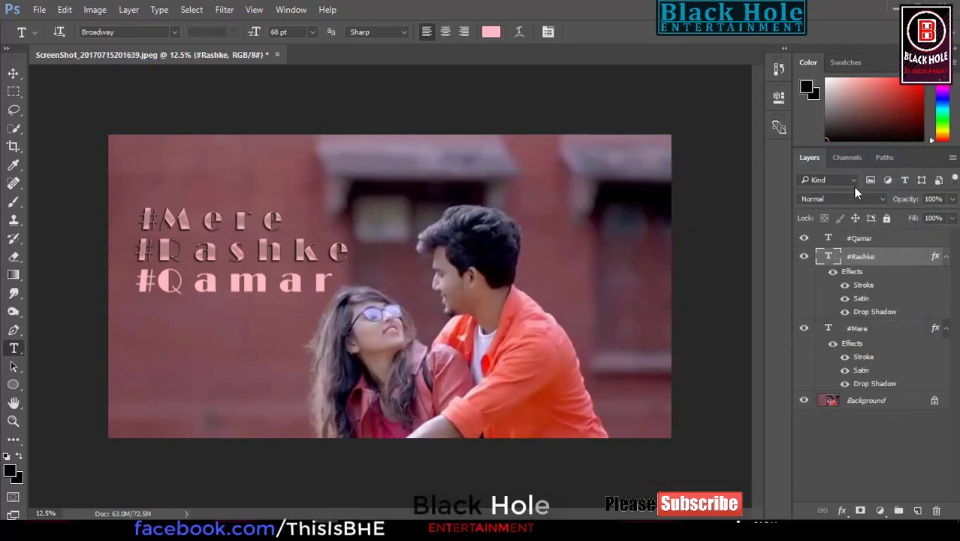
pyautogui.click(861, 239)
# Apply Stroke, Satin and Drop Shadow layer effects to the #Qamar text layer via Blending Options
pyautogui.rightClick(861, 240)
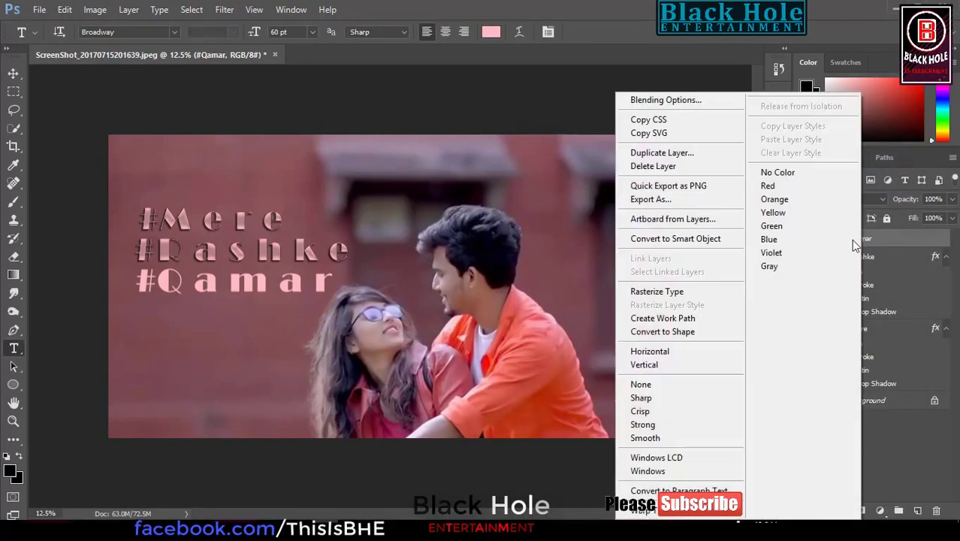
pyautogui.click(666, 101)
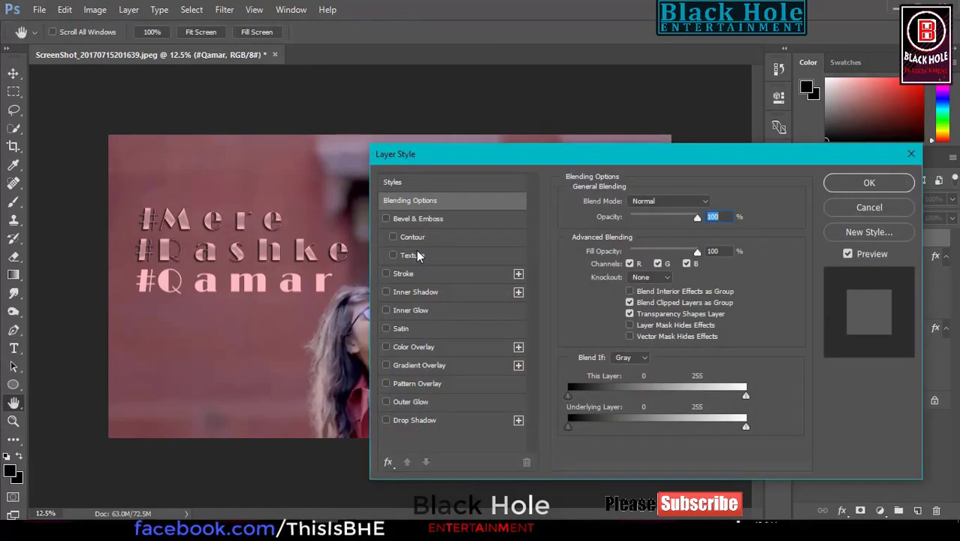
pyautogui.click(386, 274)
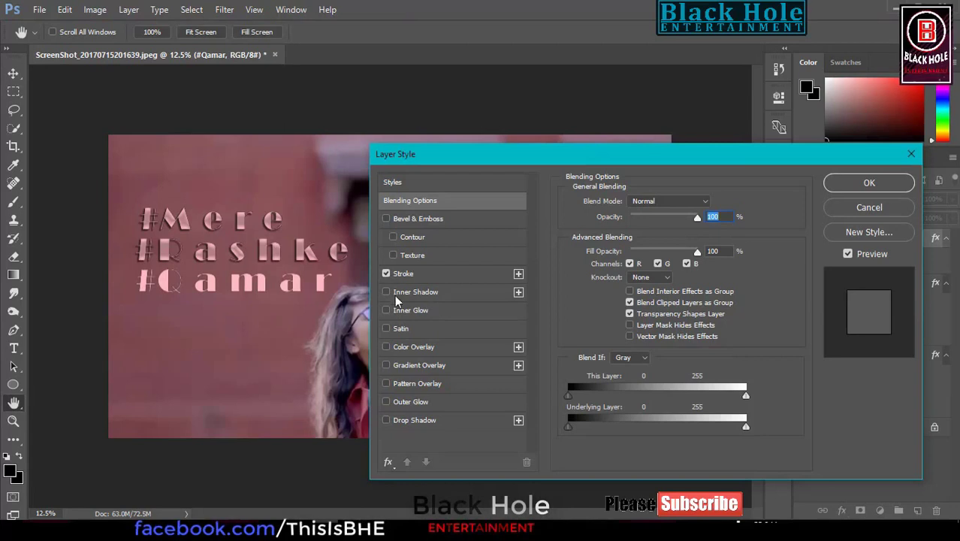
pyautogui.click(383, 275)
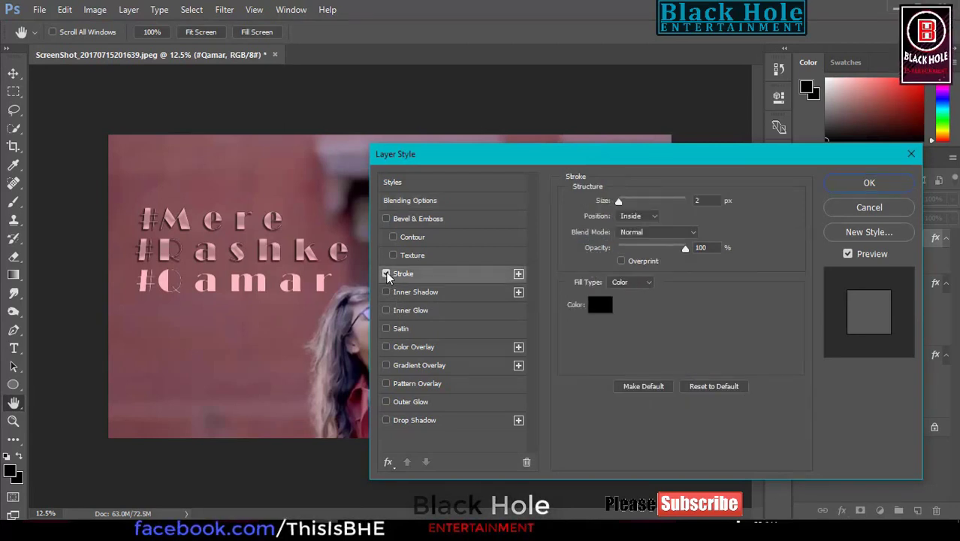
pyautogui.click(386, 274)
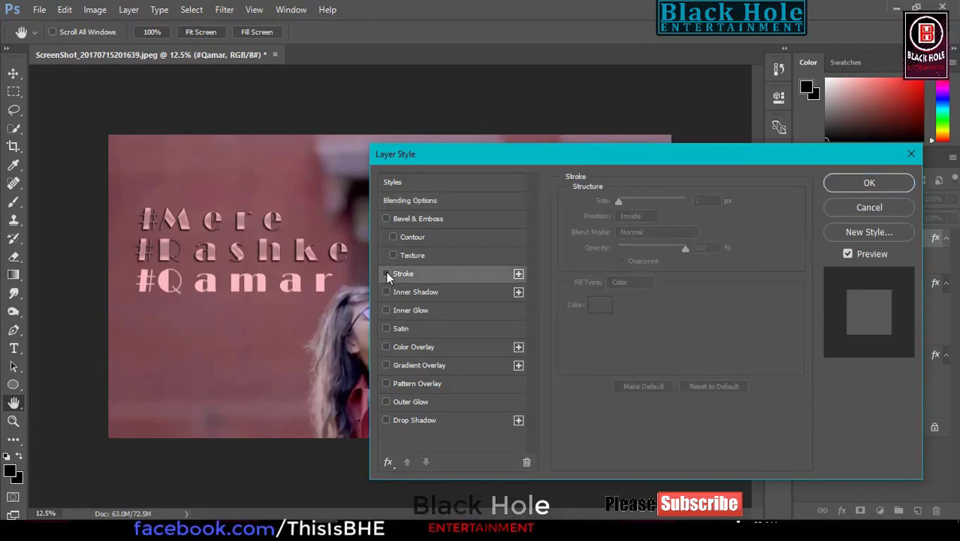
pyautogui.click(387, 328)
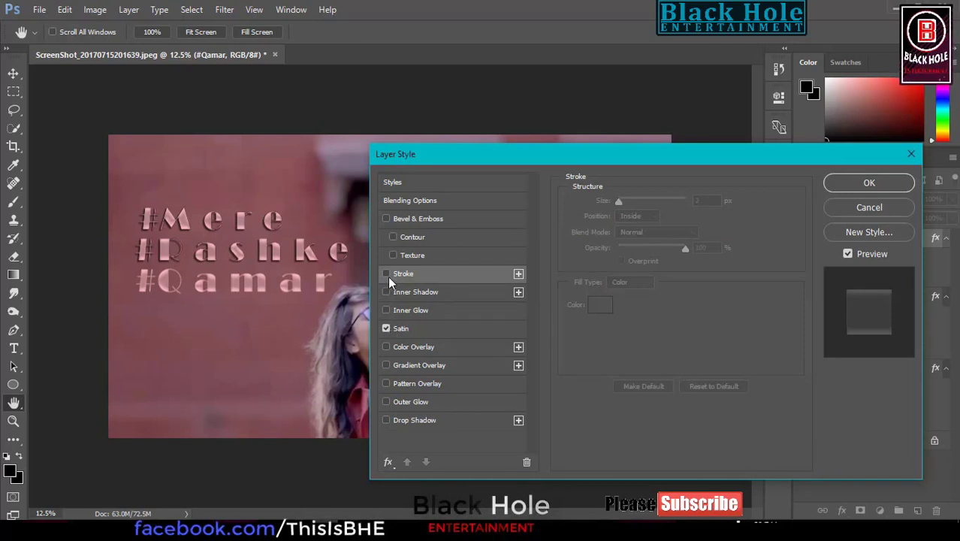
pyautogui.click(387, 274)
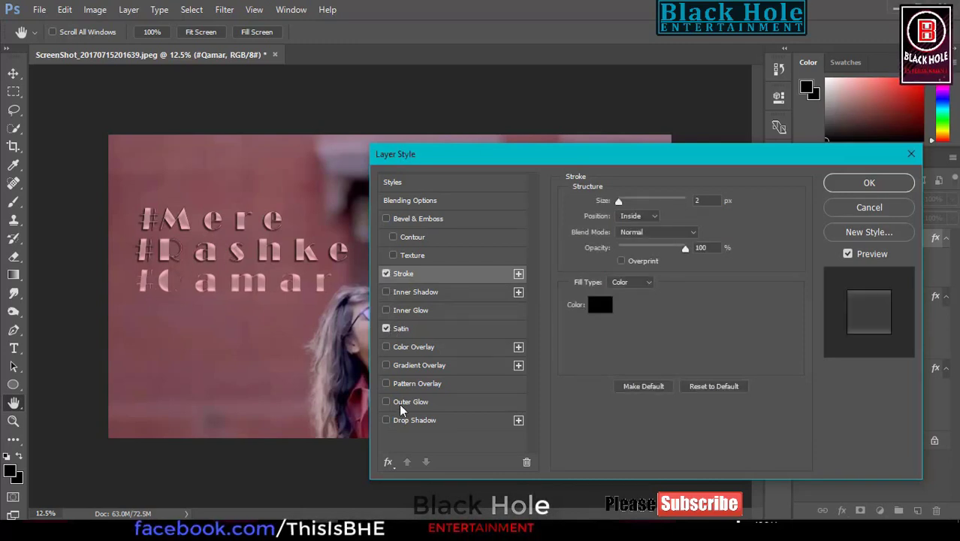
pyautogui.click(387, 421)
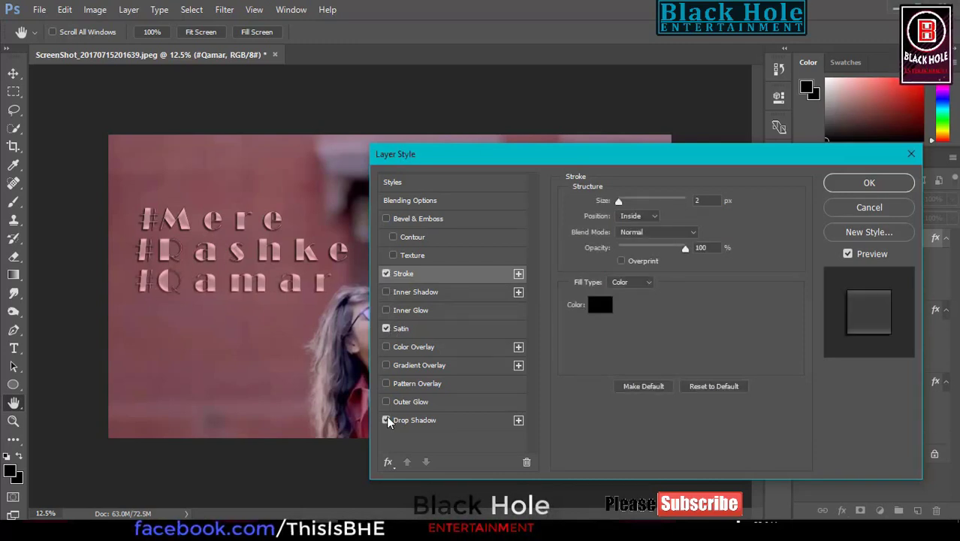
pyautogui.click(850, 185)
# Open the FB&YT image from the LOGO folder on the PICTURE (F:) drive
pyautogui.click(37, 9)
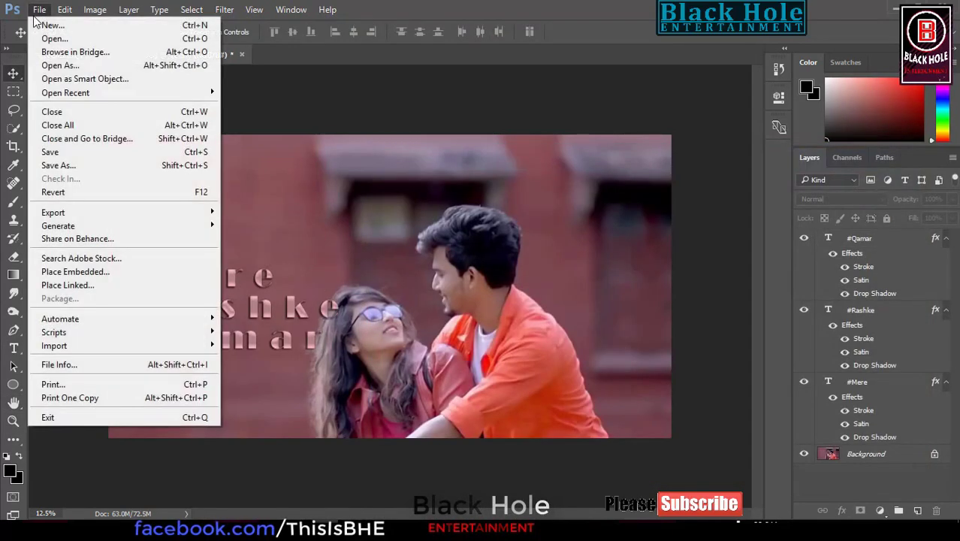
pyautogui.click(51, 38)
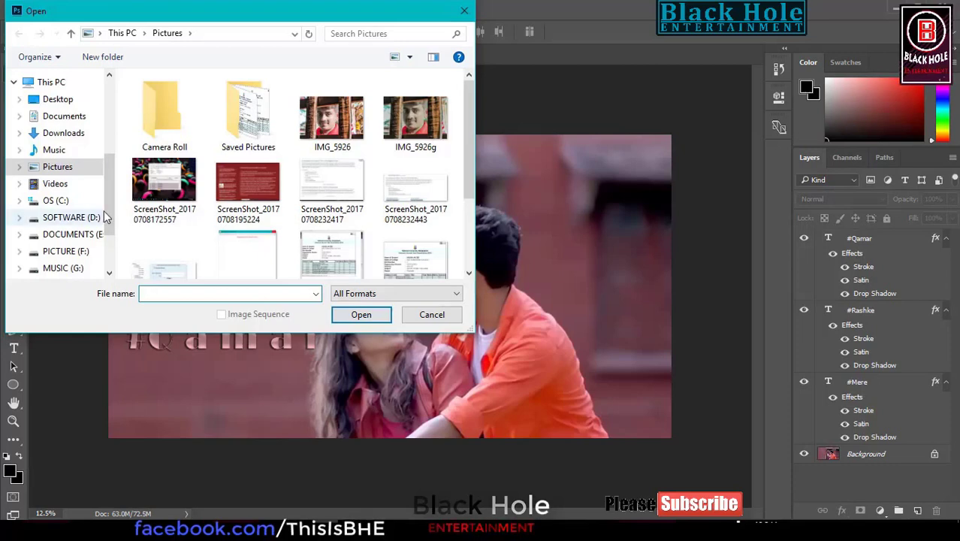
pyautogui.moveTo(111, 192); pyautogui.dragTo(110, 200)
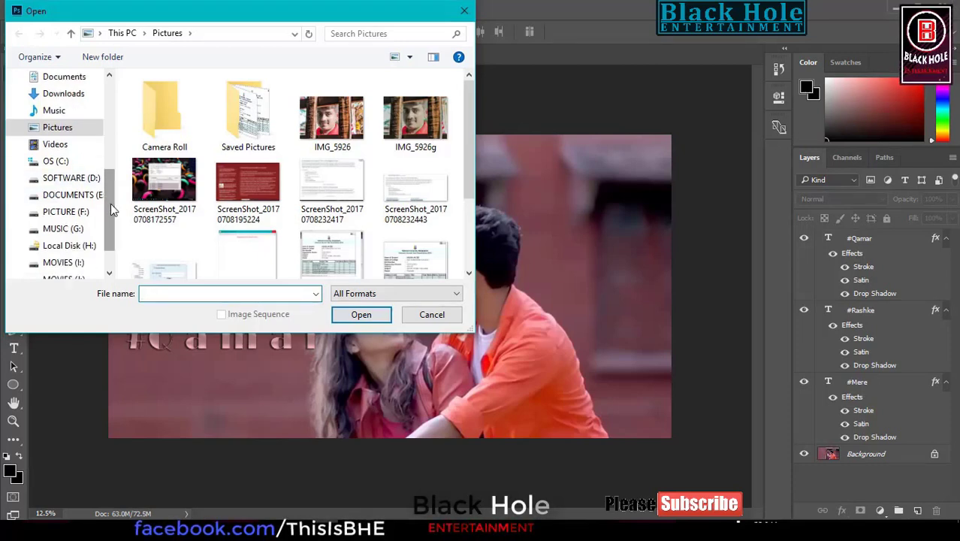
pyautogui.click(75, 213)
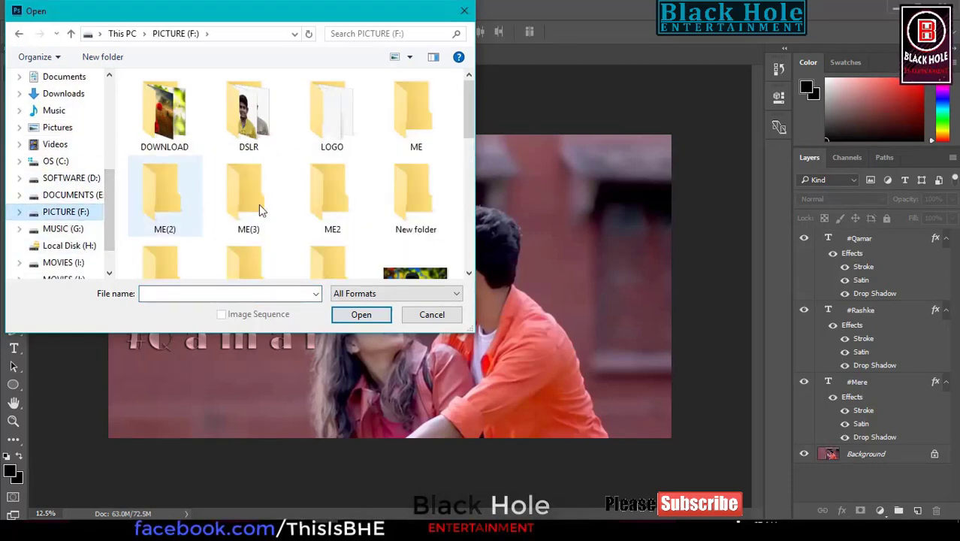
pyautogui.doubleClick(331, 113)
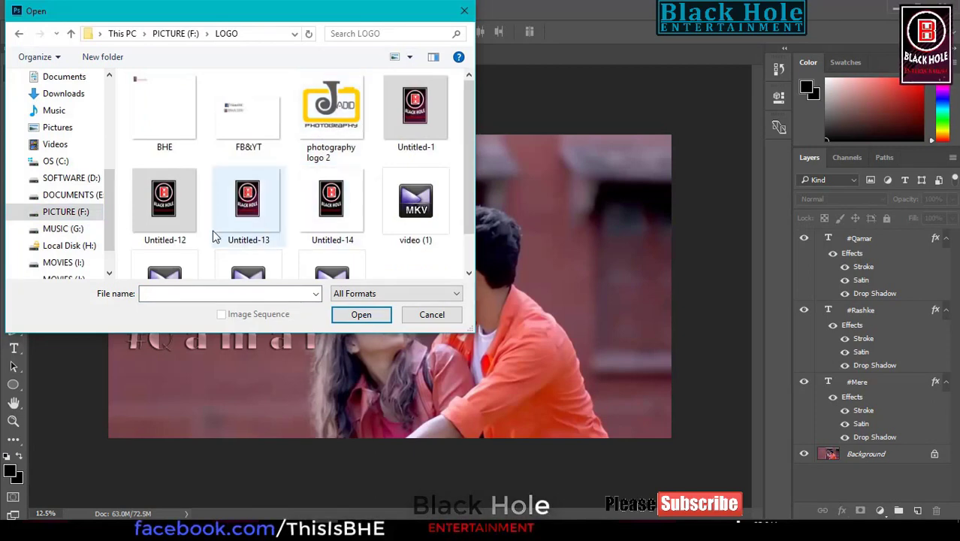
pyautogui.click(238, 138)
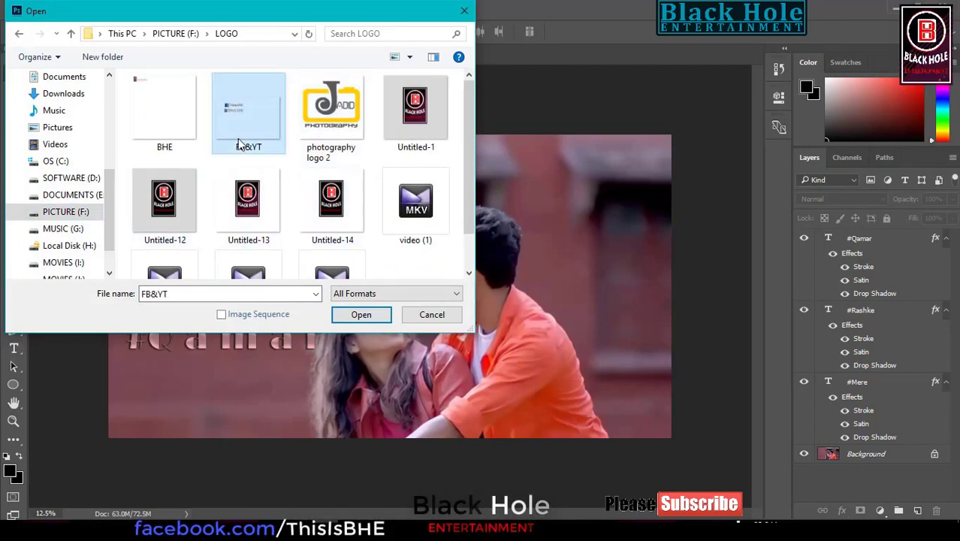
pyautogui.click(362, 315)
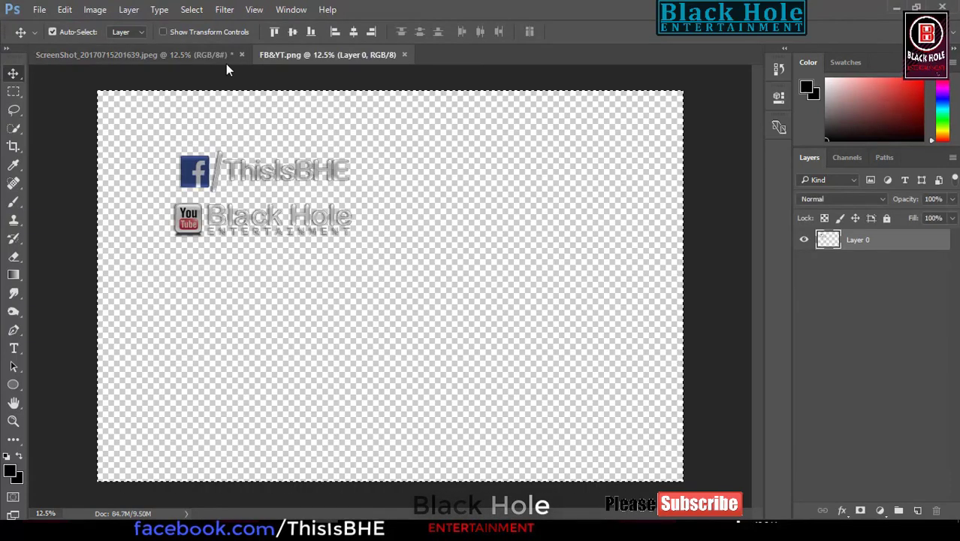
# Paste the FB&YT logo into the couple photo and shrink it to about half size
pyautogui.click(226, 60)
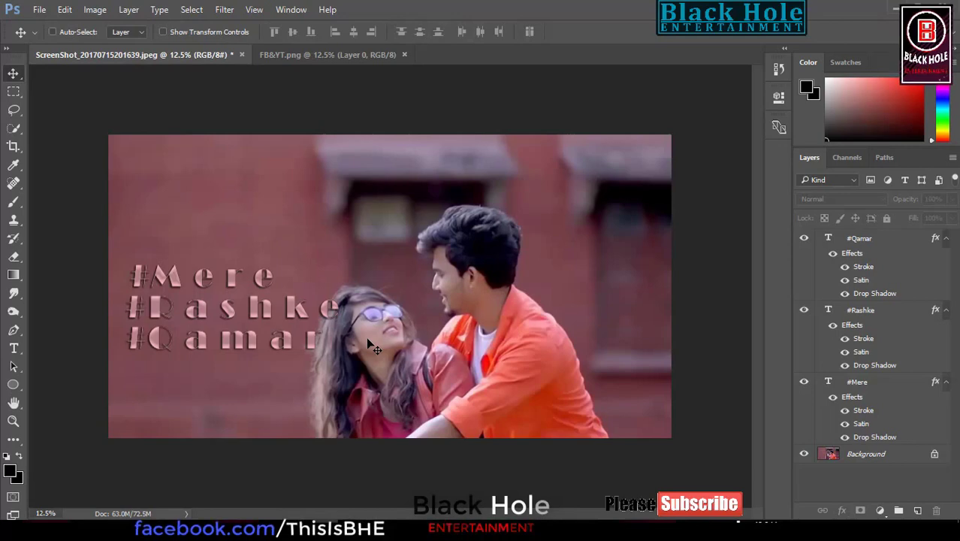
pyautogui.hotkey('ctrl', 'v')
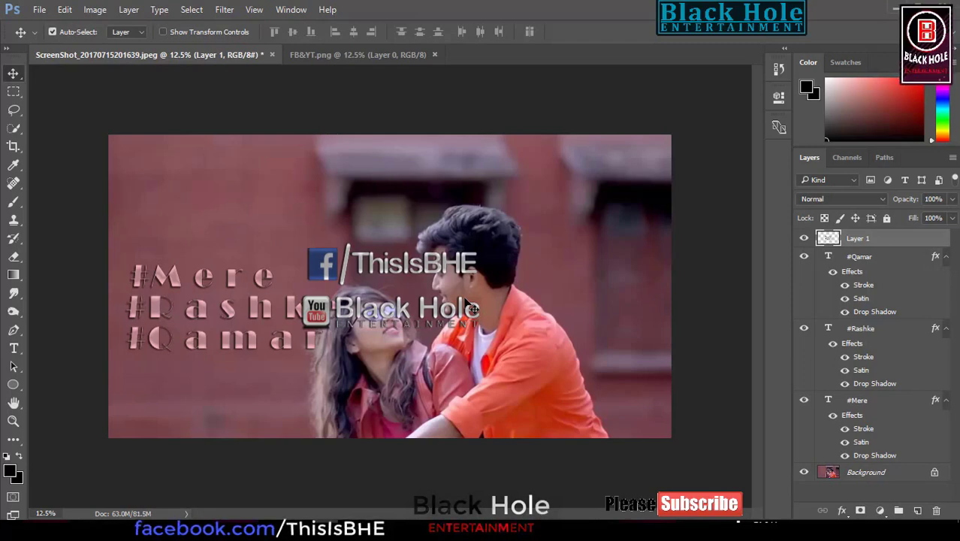
pyautogui.hotkey('ctrl', 't')
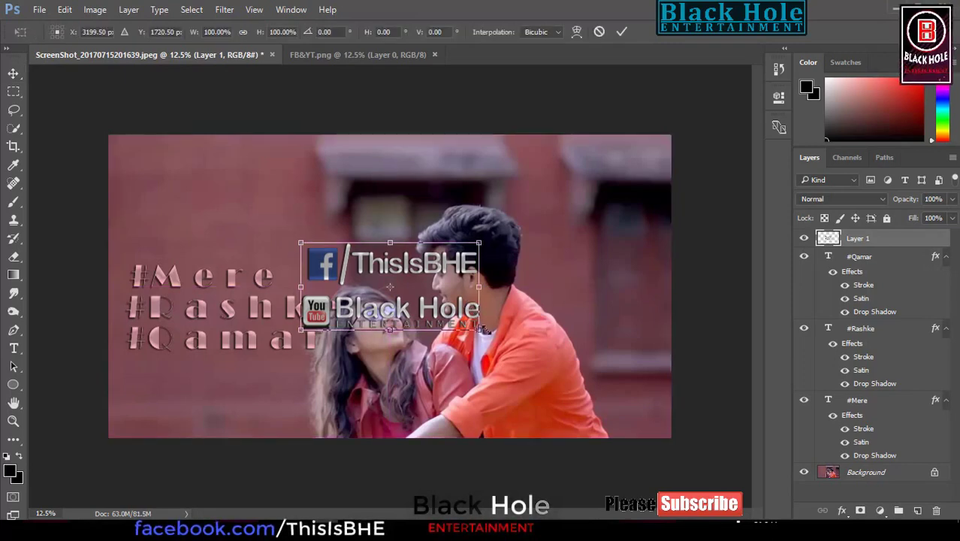
pyautogui.moveTo(478, 329)
pyautogui.mouseDown()
pyautogui.moveTo(390, 286)
pyautogui.moveTo(385, 270)
pyautogui.moveTo(633, 171)
pyautogui.mouseUp()
pyautogui.click(620, 33)
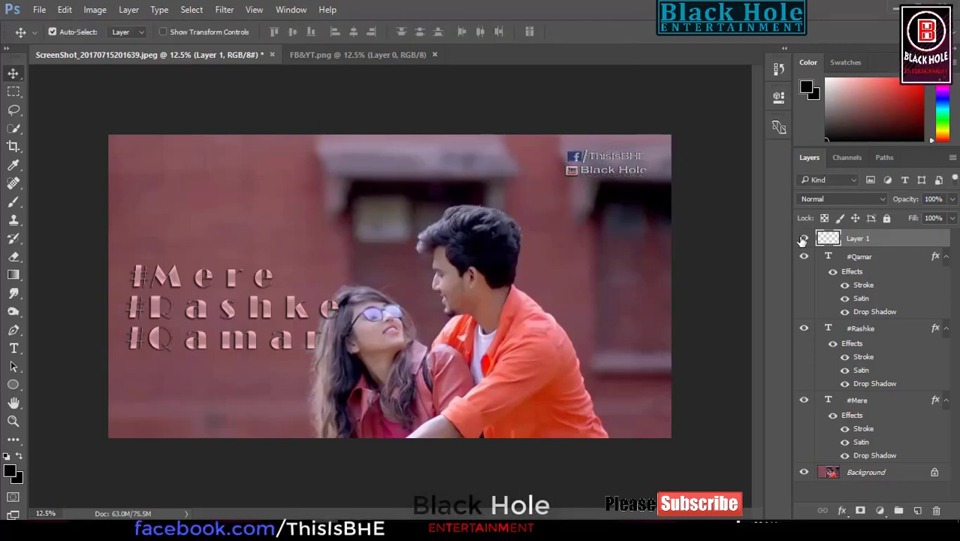
# Enlarge the logo slightly and move it below the hashtag text at lower left
pyautogui.press('ctrl')
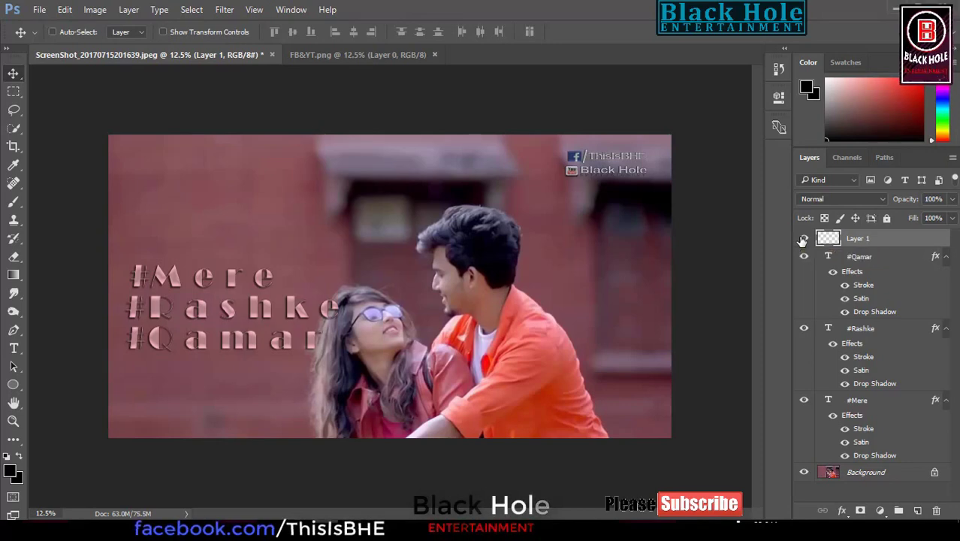
pyautogui.hotkey('ctrl', 't')
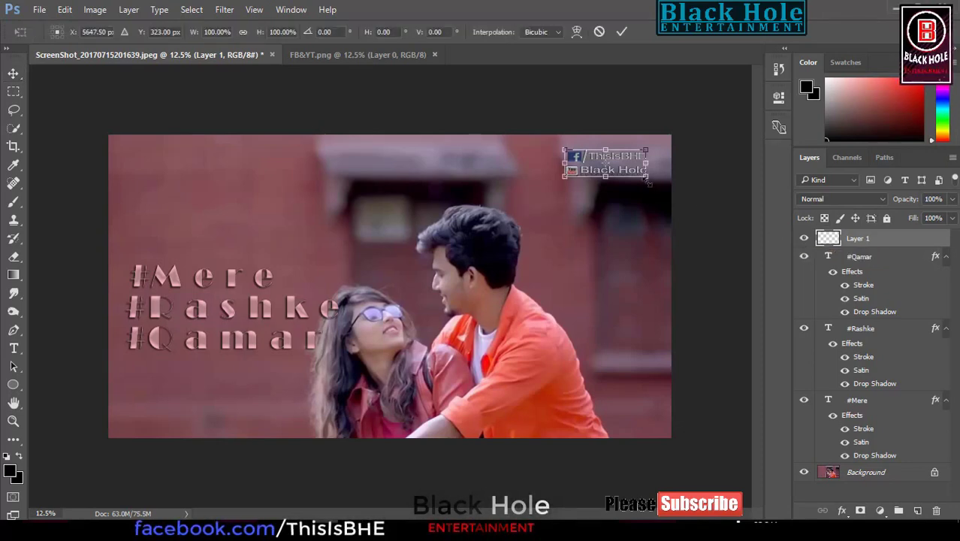
pyautogui.moveTo(647, 178); pyautogui.dragTo(661, 183)
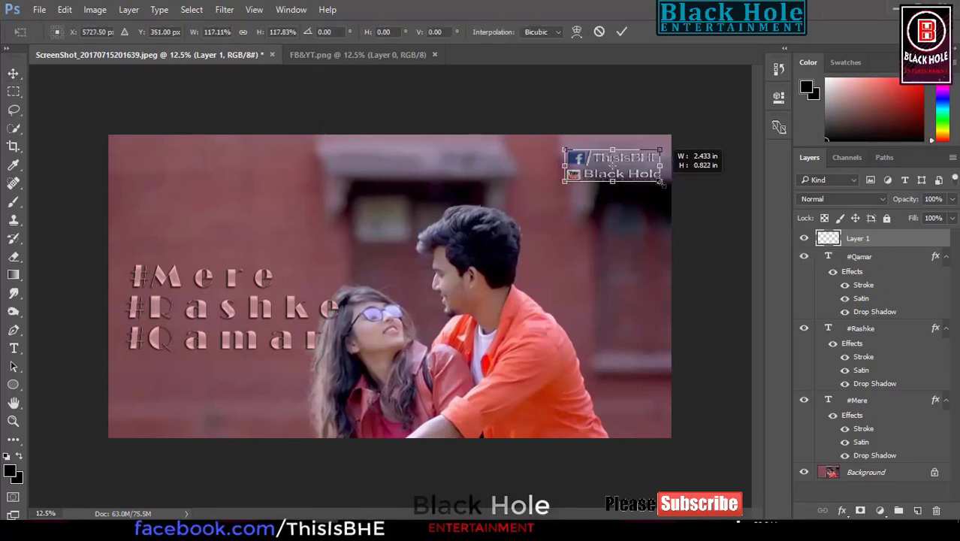
pyautogui.click(627, 33)
pyautogui.moveTo(648, 180); pyautogui.dragTo(625, 180)
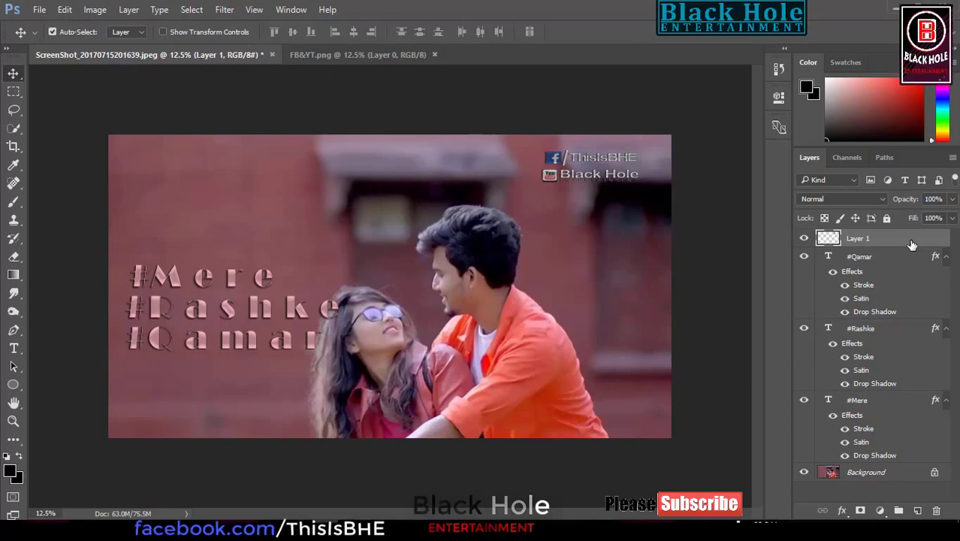
pyautogui.moveTo(582, 176)
pyautogui.mouseDown()
pyautogui.moveTo(409, 343)
pyautogui.moveTo(173, 389)
pyautogui.mouseUp()
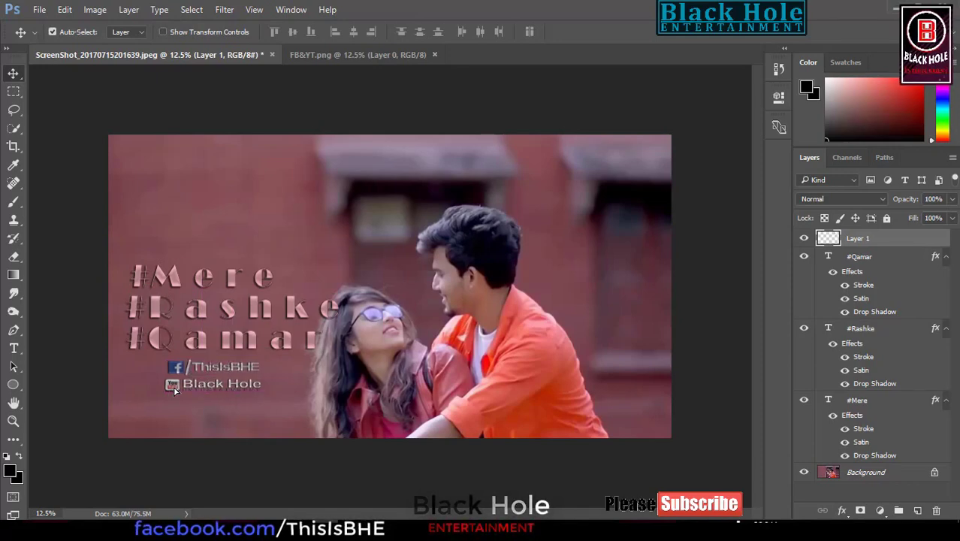
# Nudge the FB&YT logo down and right, then stretch it to span the #Qamar line's width
pyautogui.press('Down')
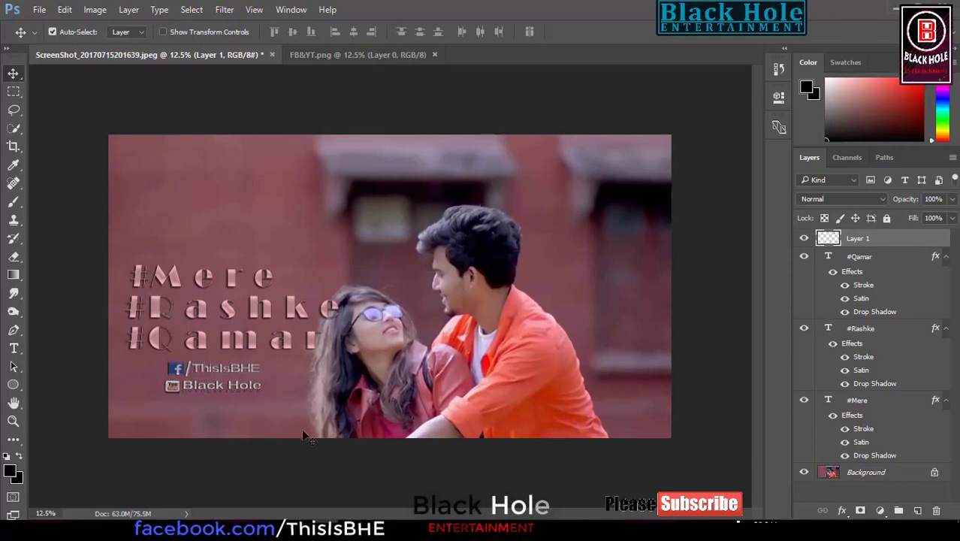
pyautogui.press('Right')
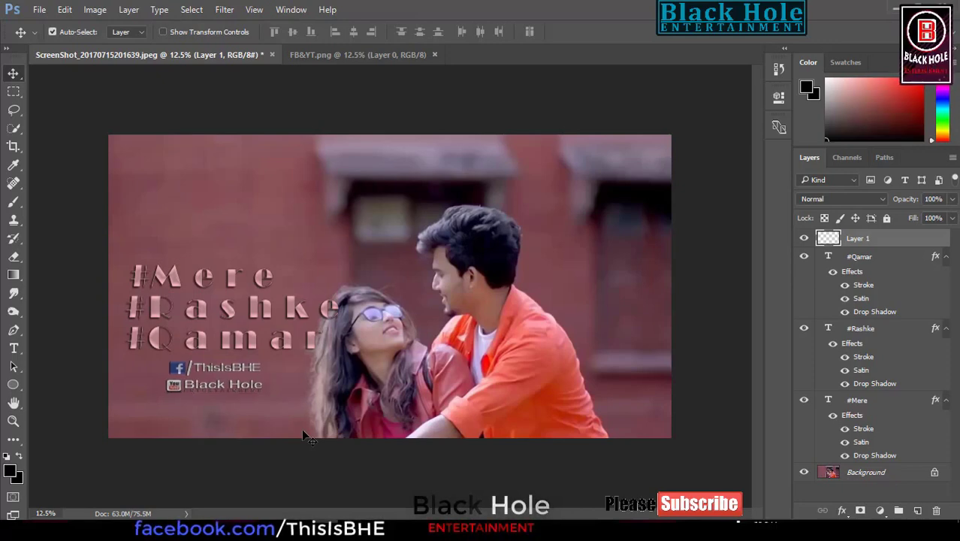
pyautogui.hotkey('ctrl', 't')
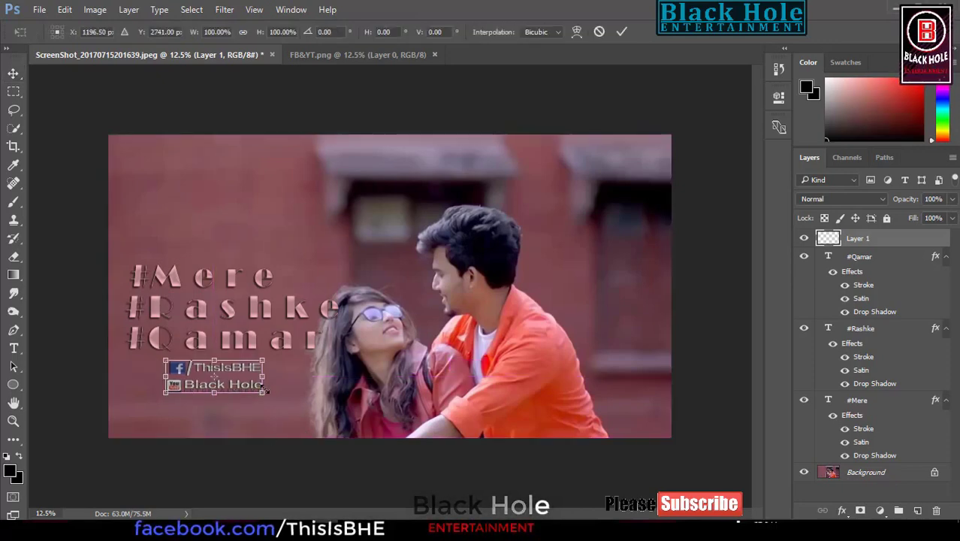
pyautogui.moveTo(264, 391); pyautogui.dragTo(314, 399)
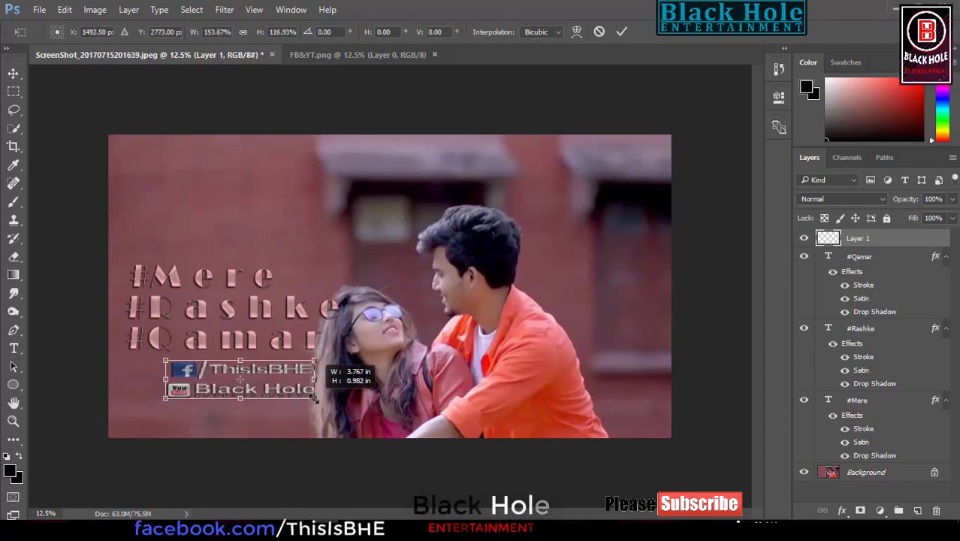
pyautogui.moveTo(314, 400); pyautogui.dragTo(316, 401)
pyautogui.click(622, 32)
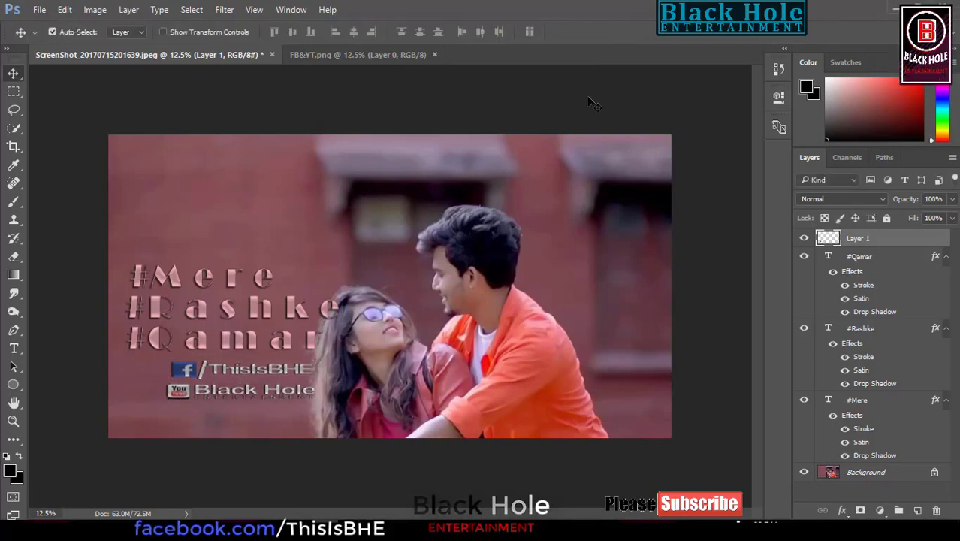
# Grade the photo in Camera Raw: Clarity +53, Vibrance +68, Contrast +14, Shadows -56, Whites -100, Blacks -79
pyautogui.click(224, 9)
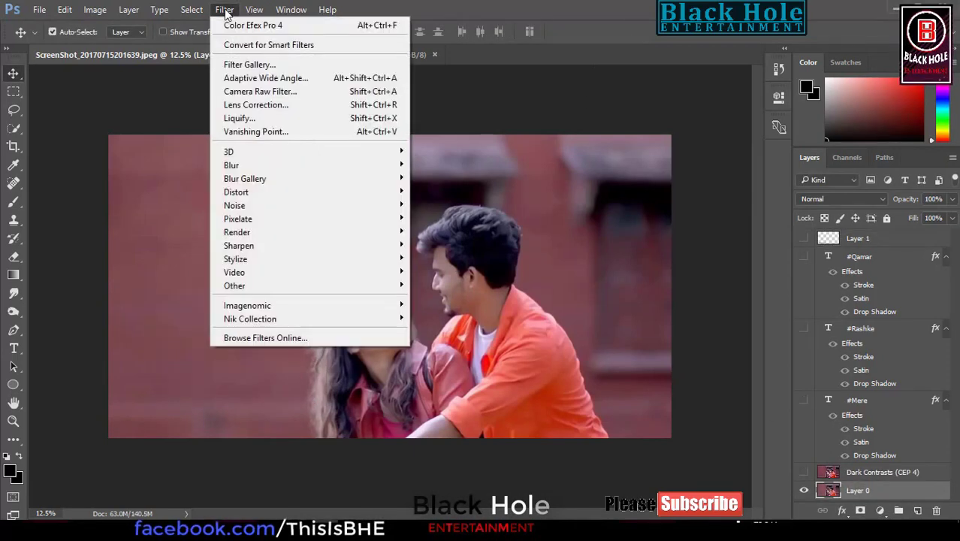
pyautogui.click(261, 92)
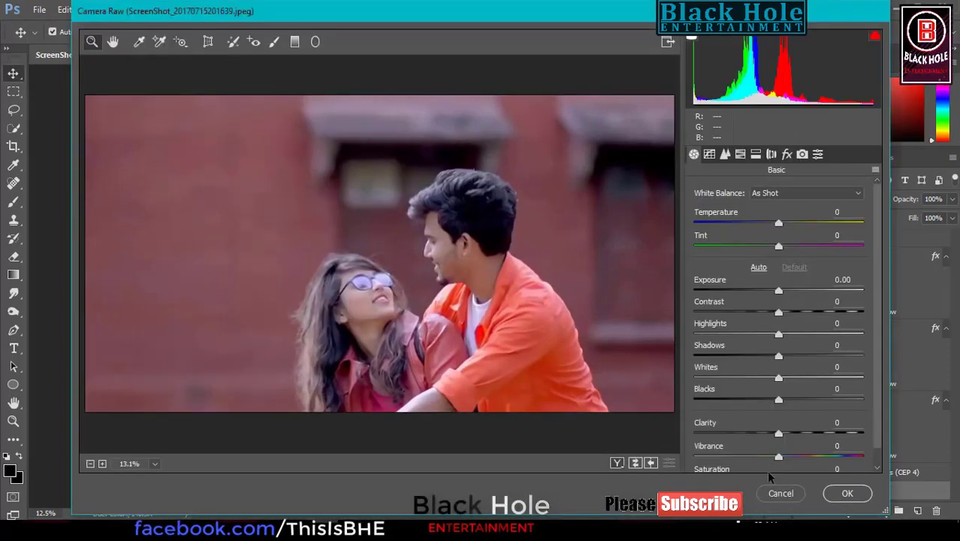
pyautogui.moveTo(778, 433); pyautogui.dragTo(810, 427)
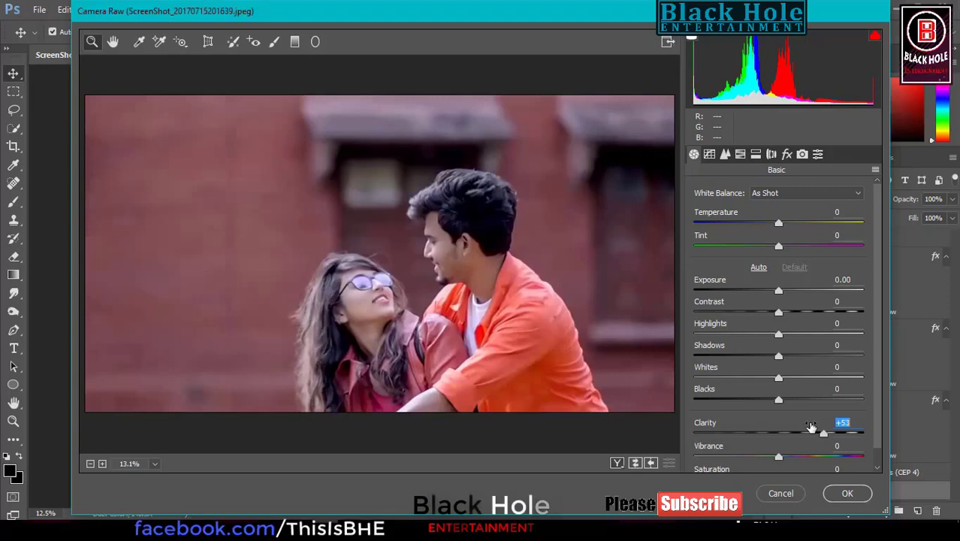
pyautogui.moveTo(778, 456)
pyautogui.mouseDown()
pyautogui.moveTo(843, 448)
pyautogui.moveTo(830, 449)
pyautogui.mouseUp()
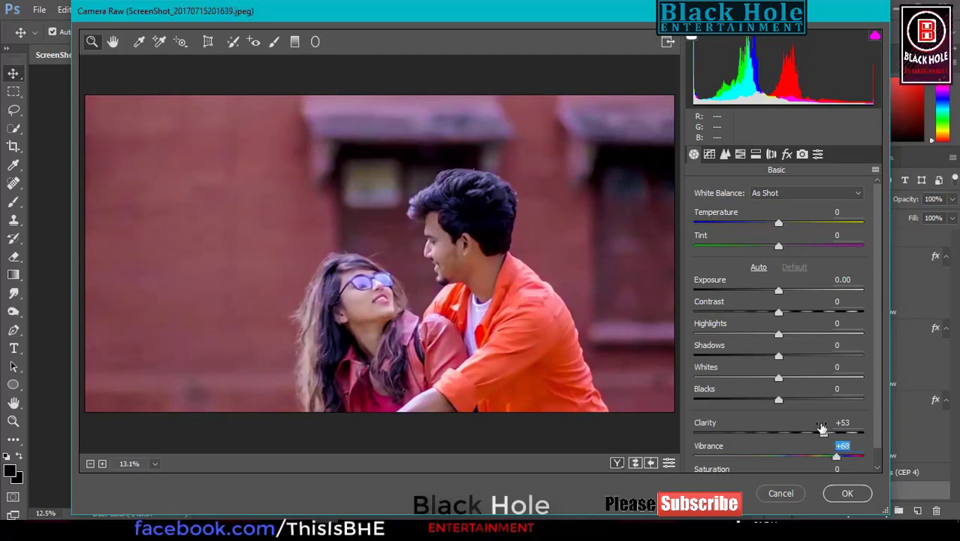
pyautogui.moveTo(790, 312); pyautogui.dragTo(790, 311)
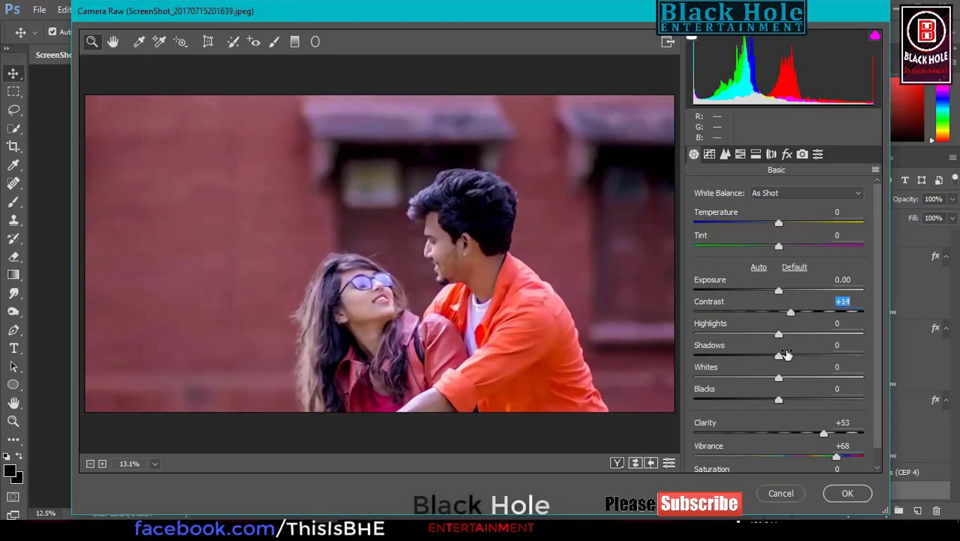
pyautogui.moveTo(778, 355)
pyautogui.mouseDown()
pyautogui.moveTo(629, 373)
pyautogui.moveTo(660, 371)
pyautogui.mouseUp()
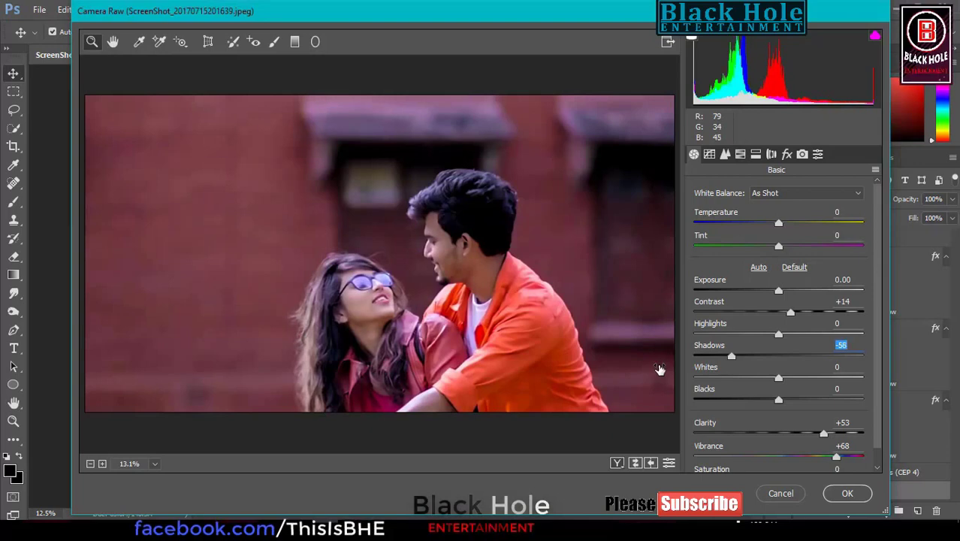
pyautogui.moveTo(778, 373); pyautogui.dragTo(696, 379)
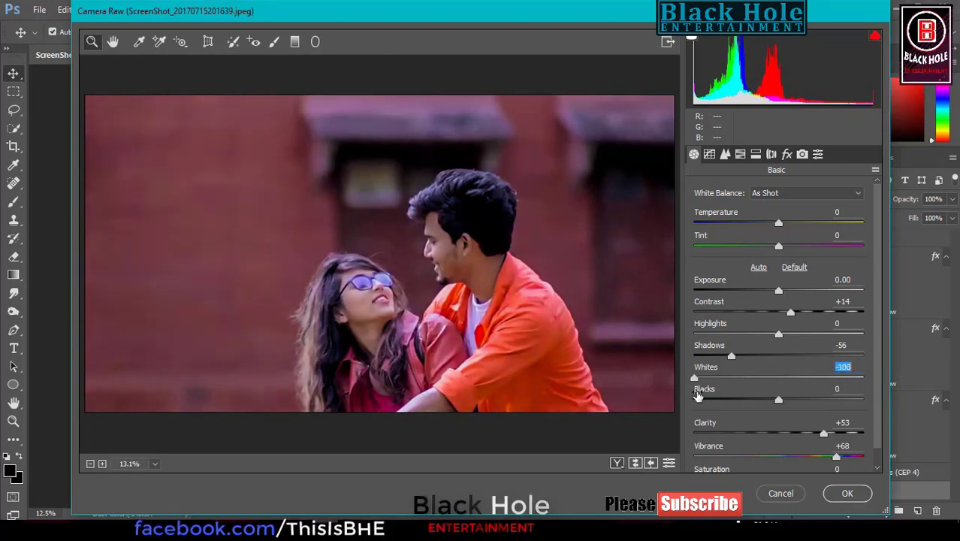
pyautogui.moveTo(778, 398)
pyautogui.mouseDown()
pyautogui.moveTo(679, 410)
pyautogui.moveTo(695, 408)
pyautogui.mouseUp()
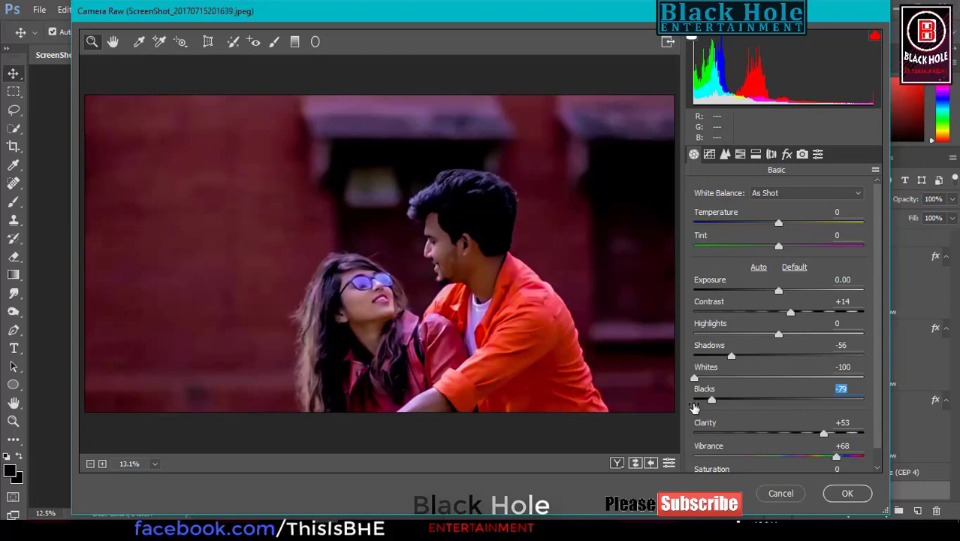
pyautogui.moveTo(778, 290)
pyautogui.mouseDown()
pyautogui.moveTo(768, 290)
pyautogui.moveTo(780, 286)
pyautogui.mouseUp()
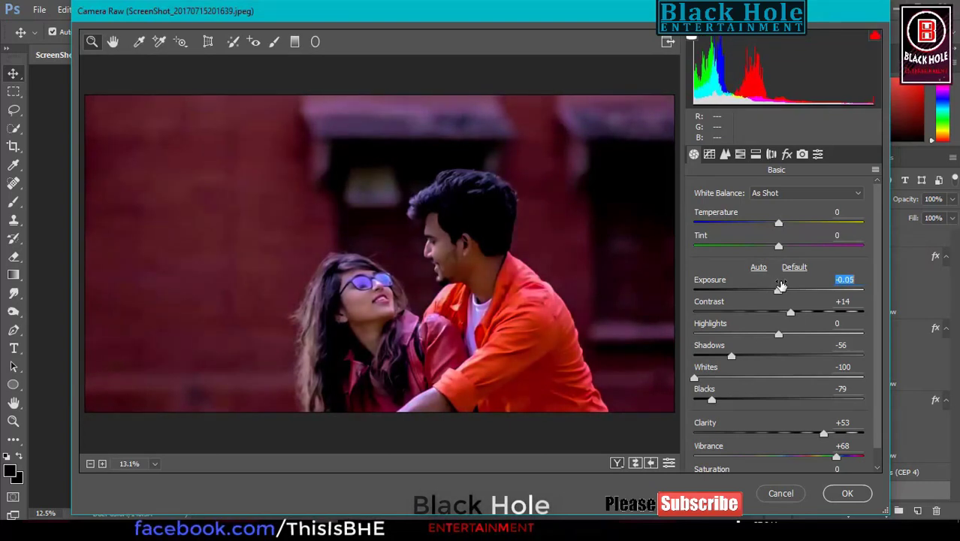
pyautogui.moveTo(780, 285); pyautogui.dragTo(782, 286)
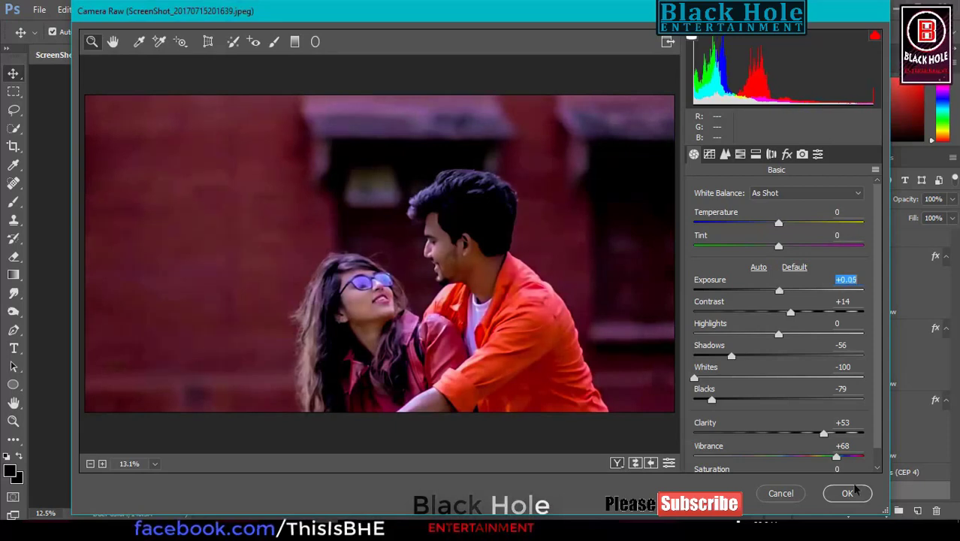
pyautogui.click(849, 494)
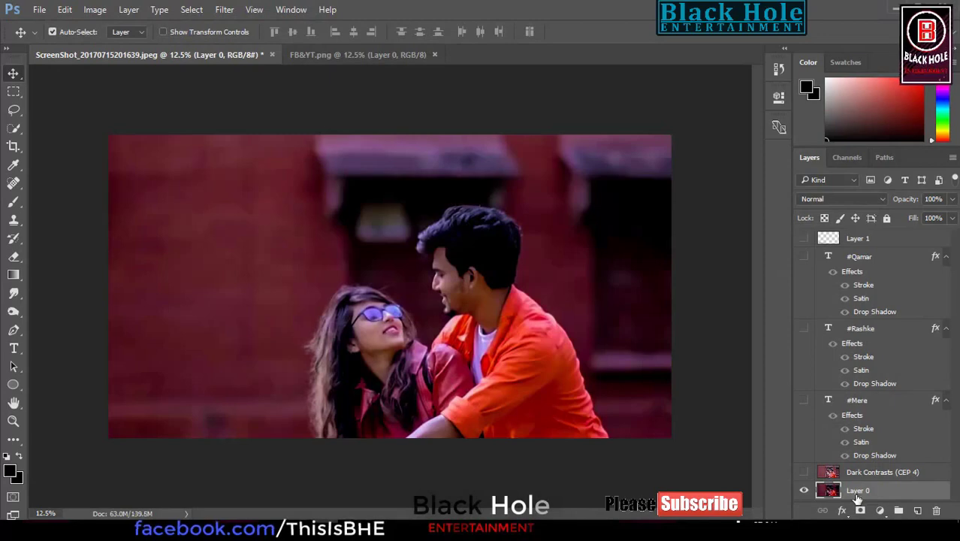
# Show the #Mere, #Rashke, #Qamar and credits layers, leaving Dark Contrasts hidden
pyautogui.click(803, 472)
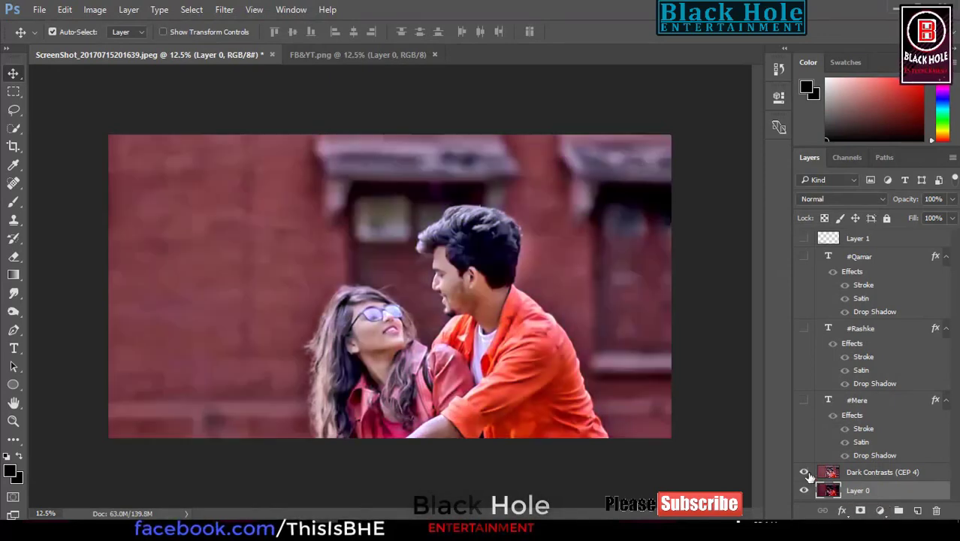
pyautogui.click(803, 473)
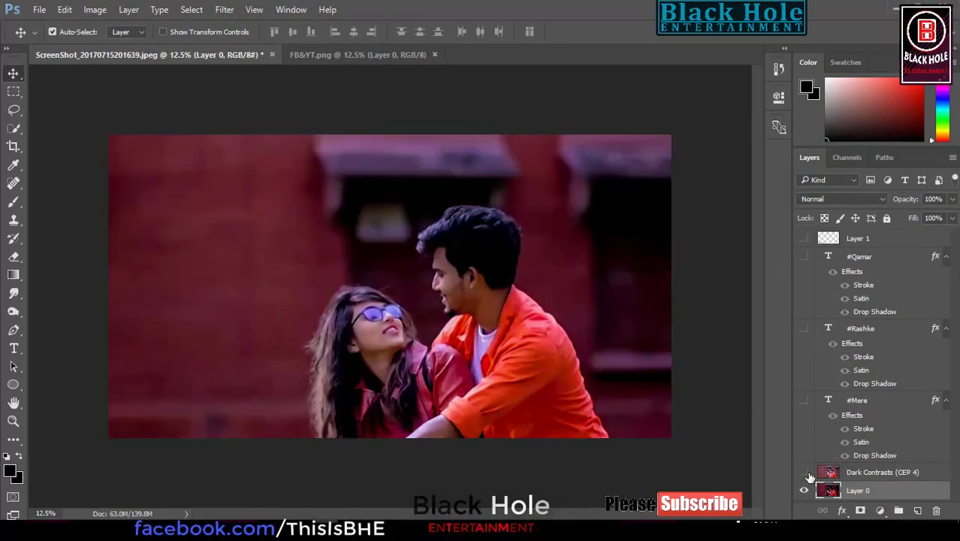
pyautogui.click(803, 401)
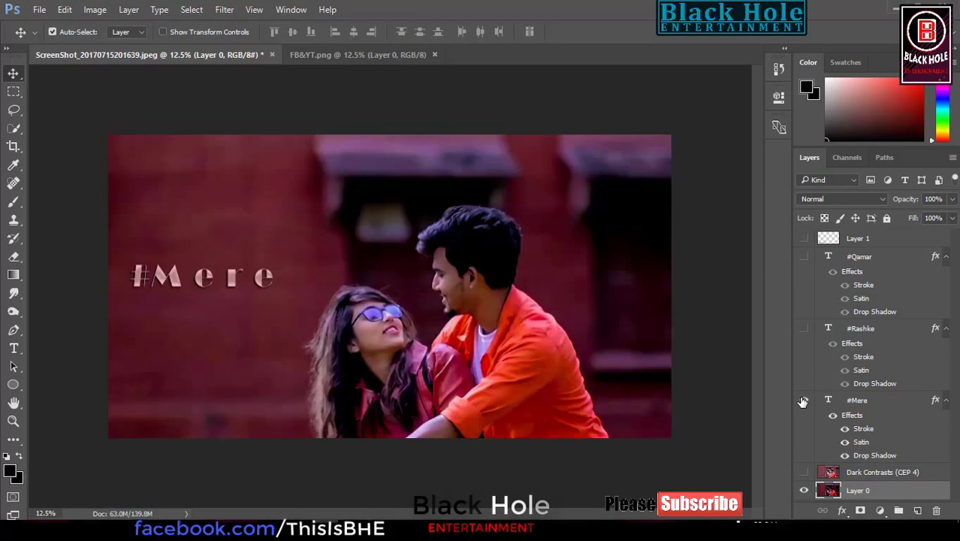
pyautogui.click(804, 329)
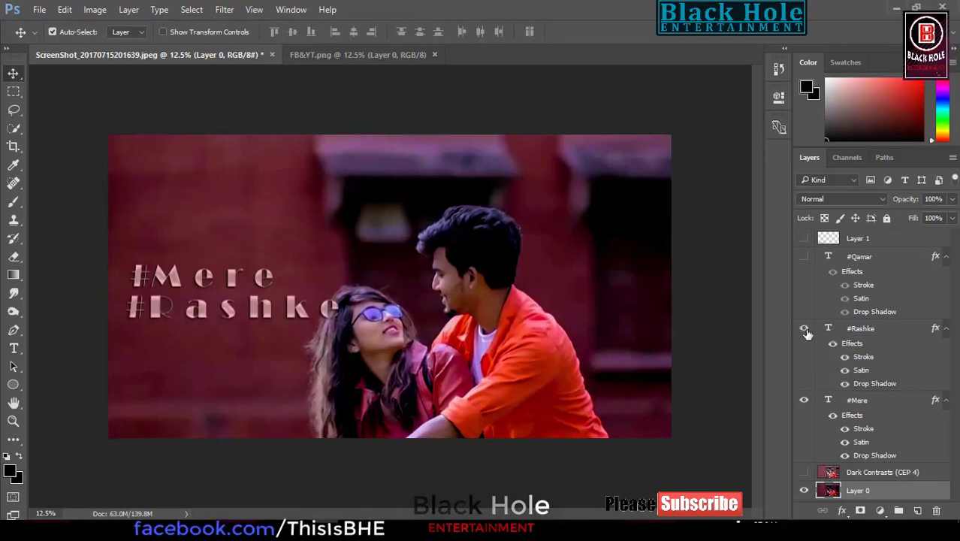
pyautogui.click(802, 257)
pyautogui.click(804, 238)
# Select the credits layer and nudge it up and right with Shift+arrow keys
pyautogui.click(865, 238)
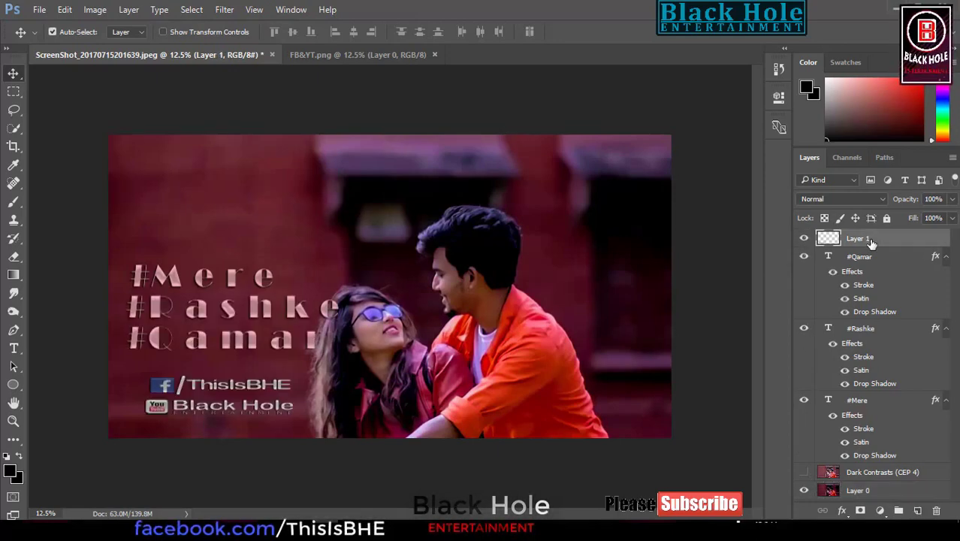
pyautogui.hotkey('shift', 'Right')
pyautogui.hotkey('shift', 'Right')
pyautogui.hotkey('shift', 'Right')
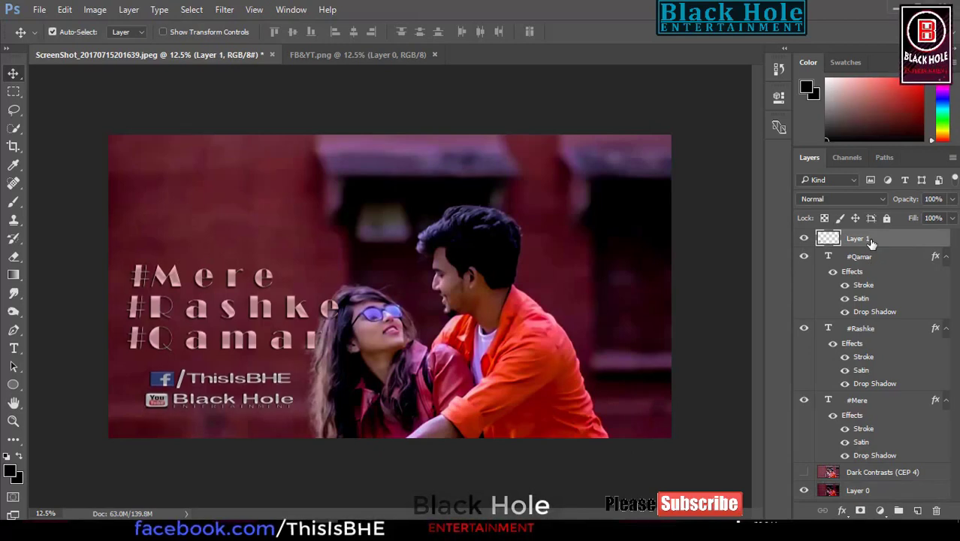
pyautogui.hotkey('shift', 'Up')
pyautogui.hotkey('shift', 'Up')
pyautogui.hotkey('shift', 'Right')
pyautogui.hotkey('shift', 'Right')
pyautogui.hotkey('shift', 'Right')
pyautogui.hotkey('shift', 'Right')
pyautogui.hotkey('shift', 'Right')
pyautogui.hotkey('shift', 'Up')
pyautogui.hotkey('shift', 'Right')
pyautogui.hotkey('shift', 'Right')
pyautogui.hotkey('shift', 'Right')
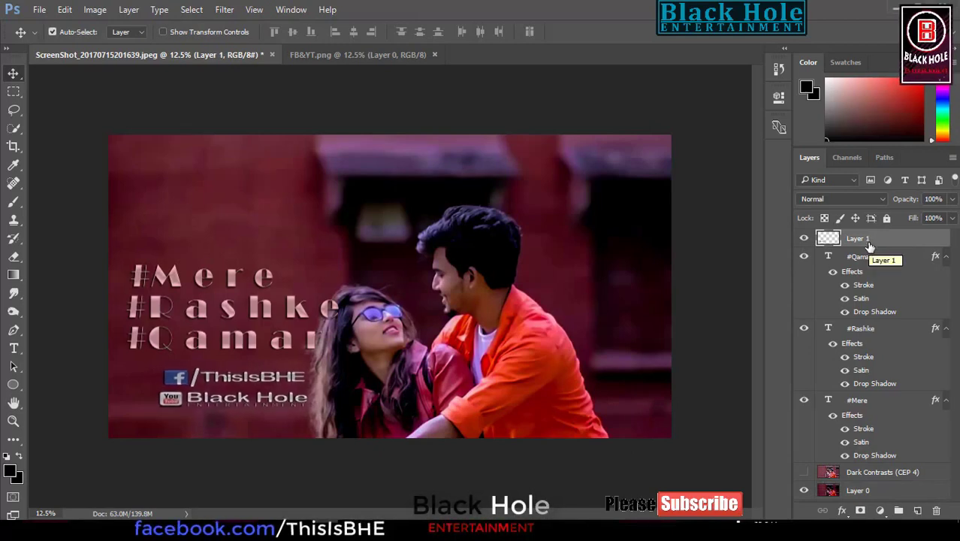
pyautogui.click(40, 9)
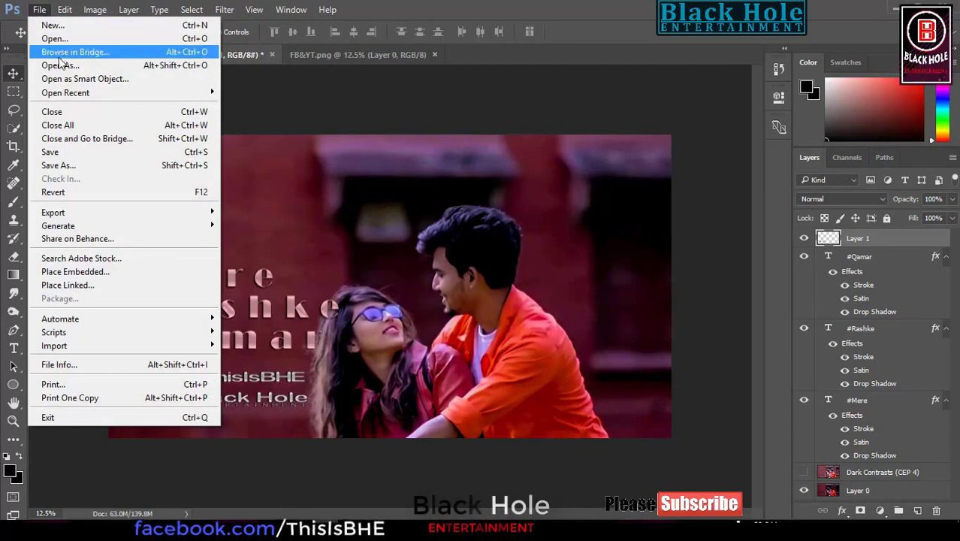
# Open BHE.png from the LOGO folder and select its entire canvas
pyautogui.click(56, 39)
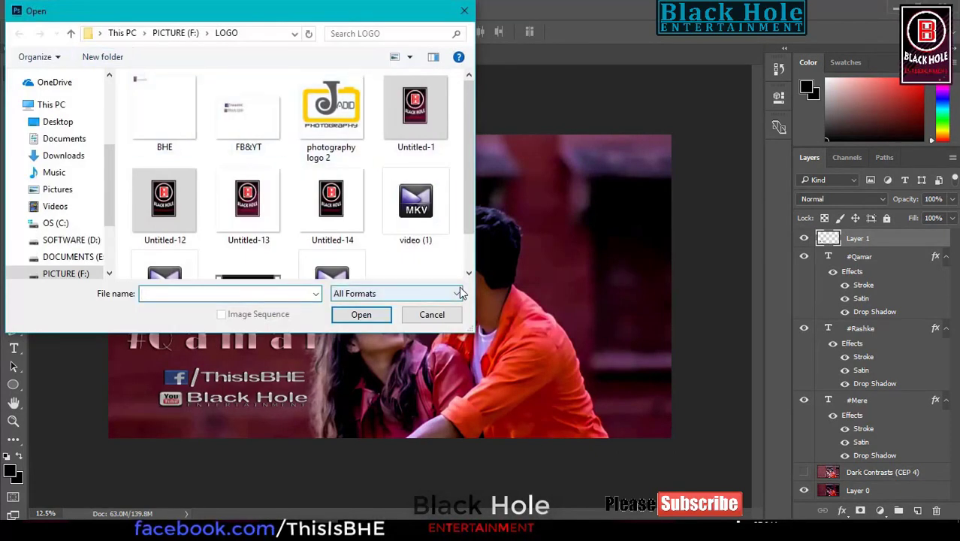
pyautogui.click(197, 122)
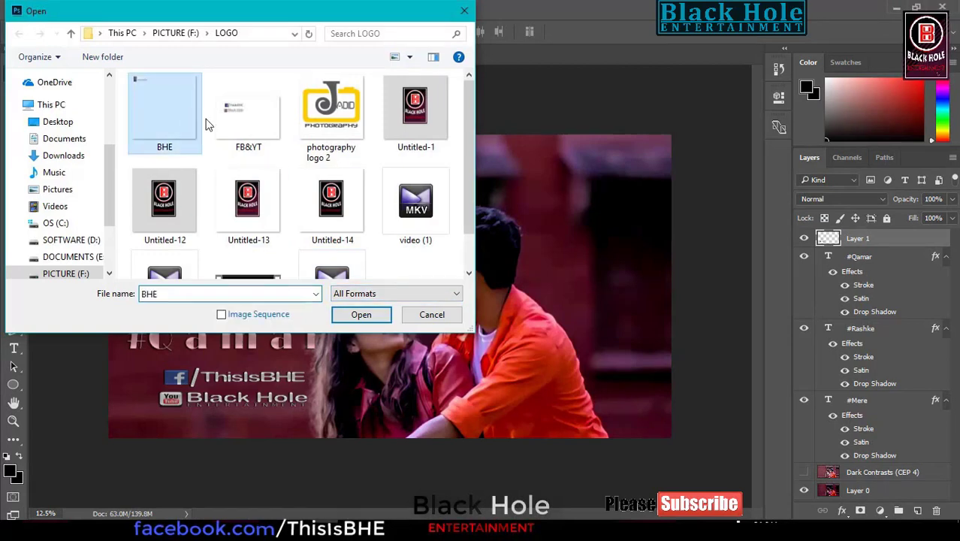
pyautogui.click(368, 315)
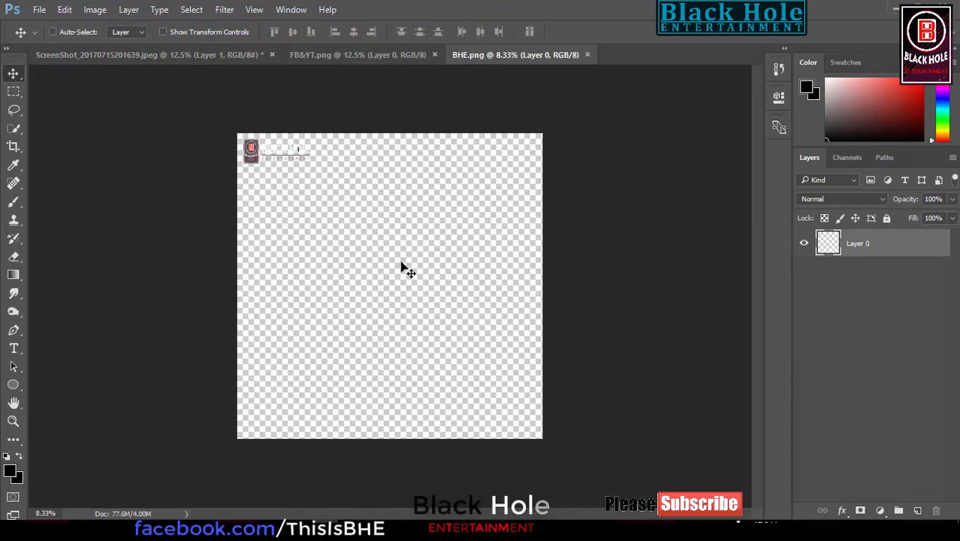
pyautogui.hotkey('ctrl', 'a')
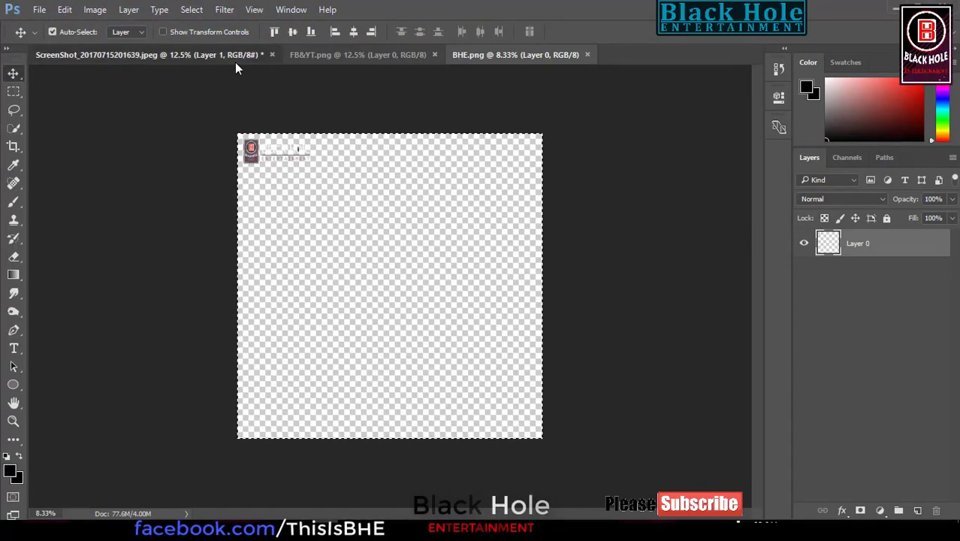
# Paste the BHE logo into the couple thumbnail and drag it into the top-right corner
pyautogui.click(235, 60)
pyautogui.hotkey('ctrl', 'v')
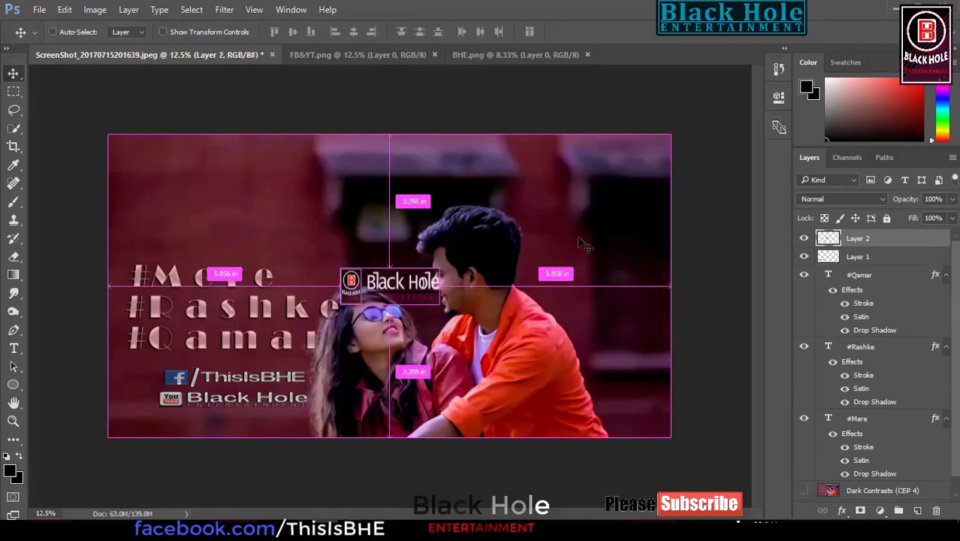
pyautogui.moveTo(354, 293)
pyautogui.mouseDown()
pyautogui.moveTo(566, 214)
pyautogui.moveTo(577, 166)
pyautogui.moveTo(568, 205)
pyautogui.mouseUp()
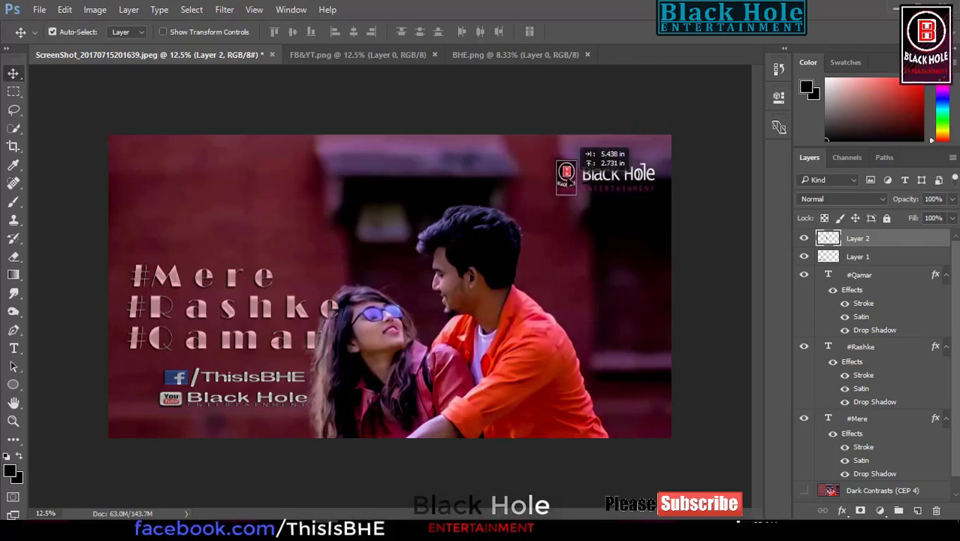
pyautogui.moveTo(569, 204); pyautogui.dragTo(574, 166)
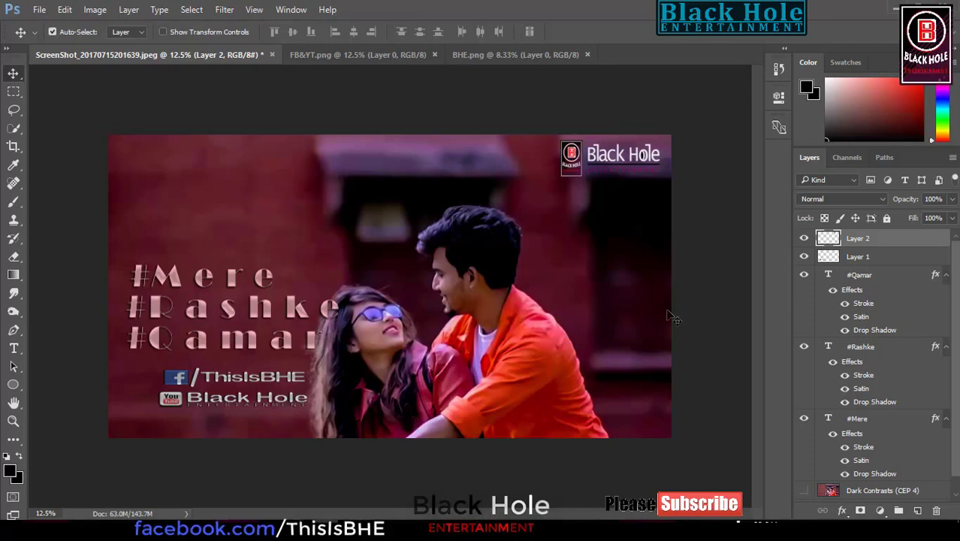
pyautogui.scroll(-1, 878, 449)
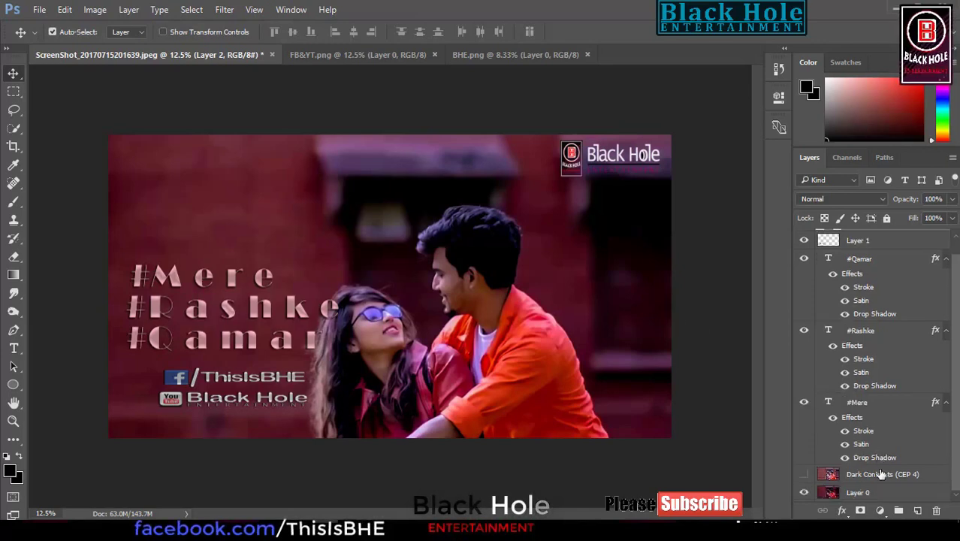
pyautogui.click(873, 493)
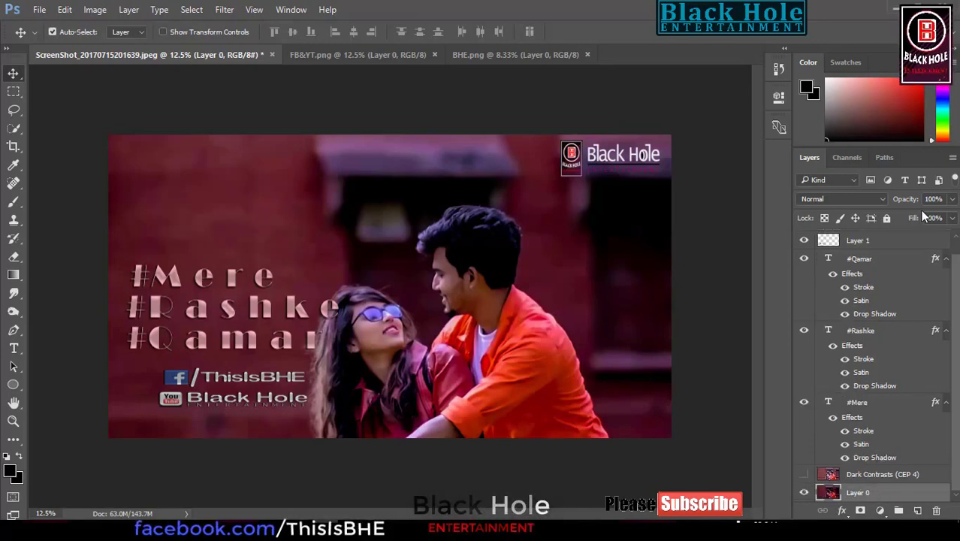
# Add a Curves adjustment layer with a slightly lowered midtone point to darken the photo
pyautogui.click(880, 509)
pyautogui.click(828, 290)
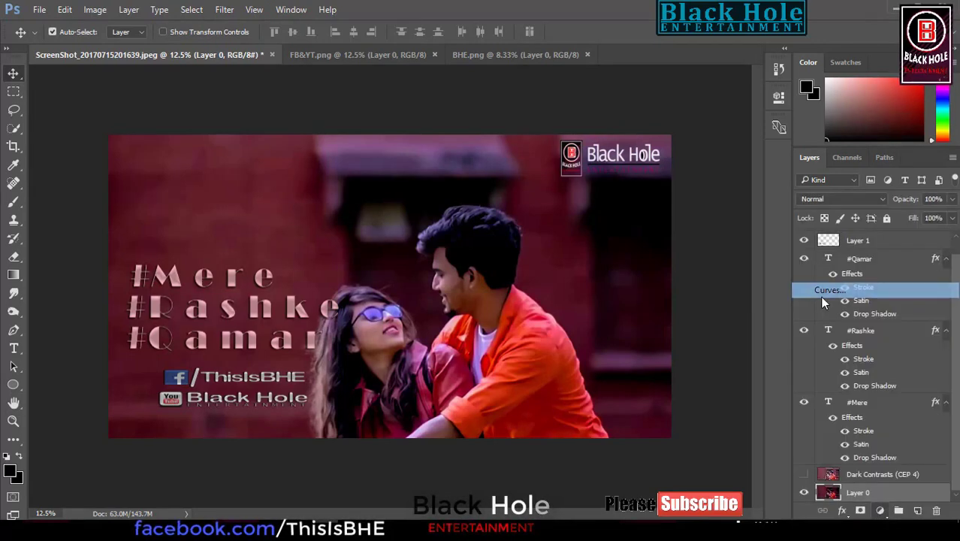
pyautogui.moveTo(674, 239); pyautogui.dragTo(678, 244)
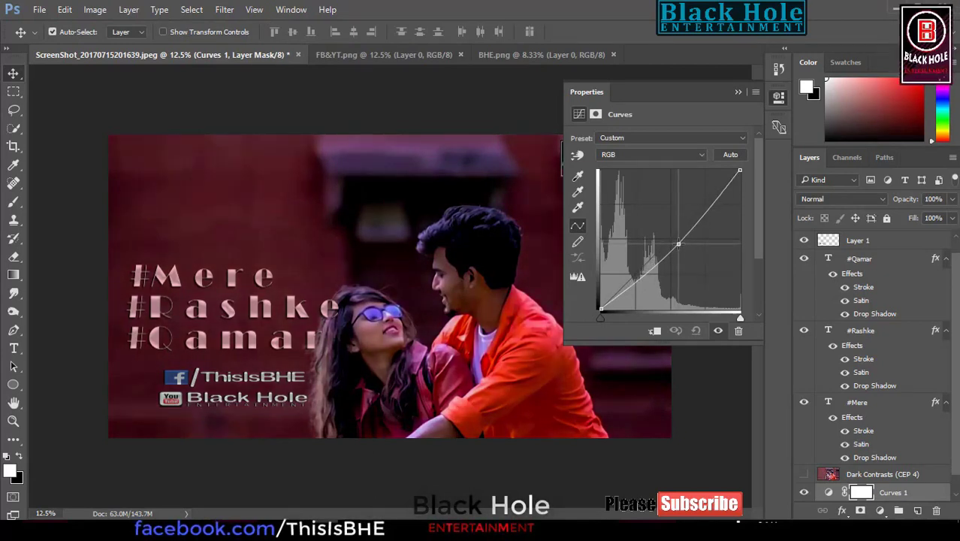
pyautogui.moveTo(678, 244); pyautogui.dragTo(676, 241)
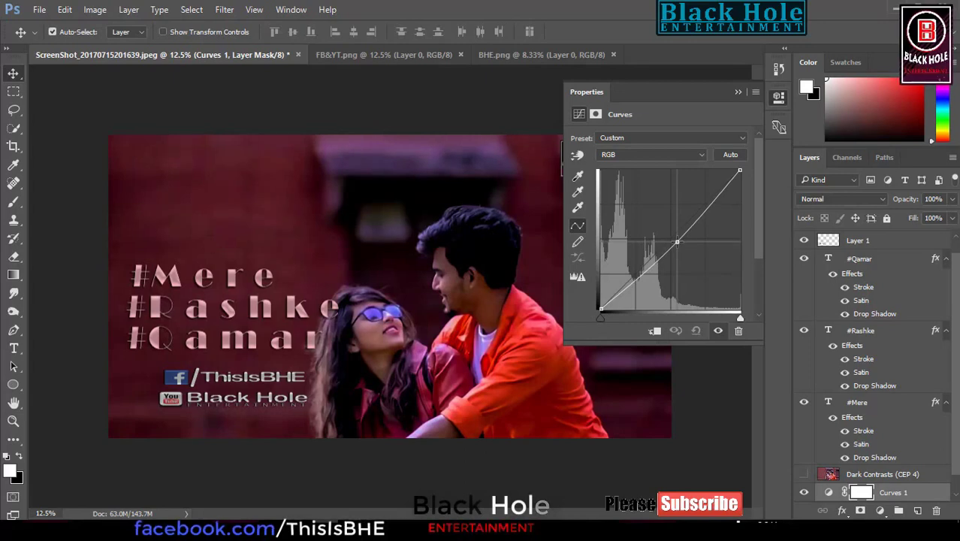
pyautogui.click(738, 91)
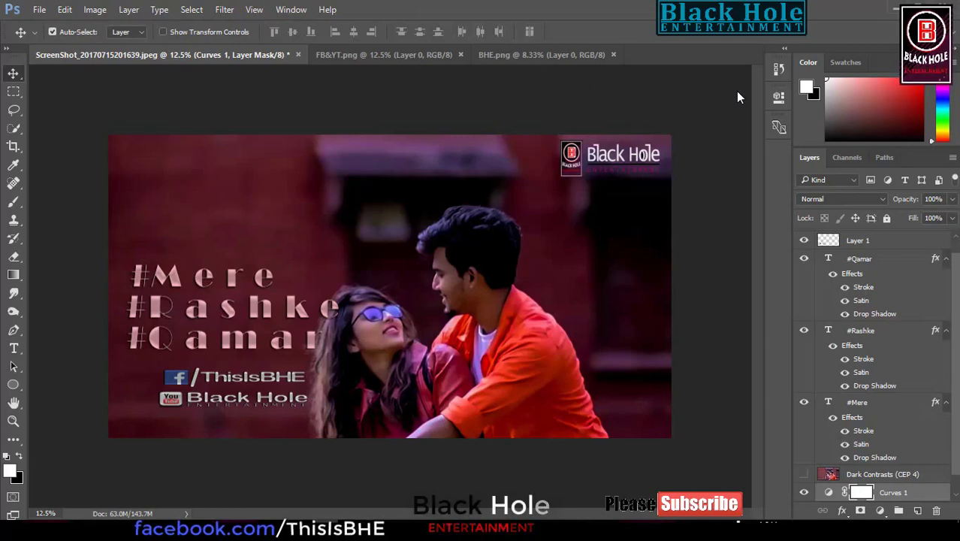
# Open Untitled-13.png and copy its entire contents
pyautogui.click(38, 10)
pyautogui.click(46, 37)
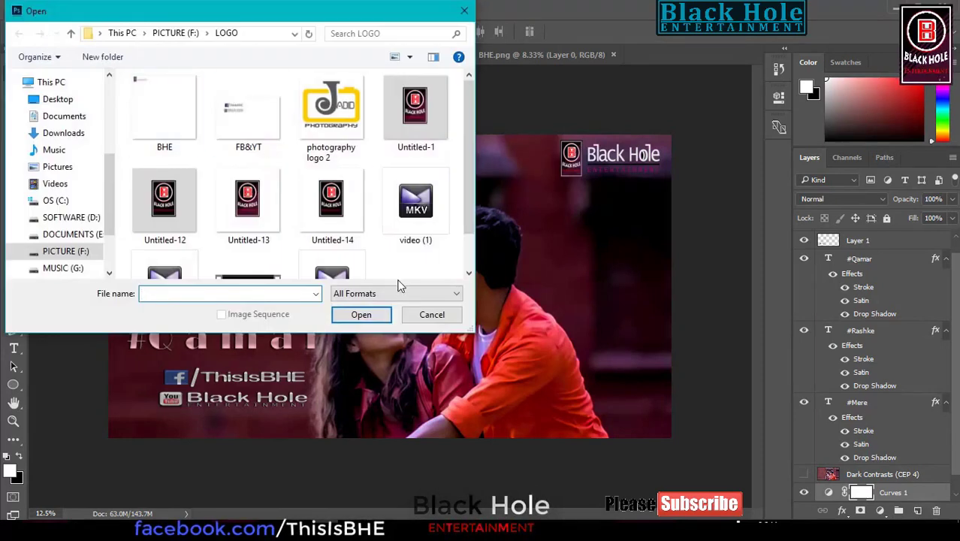
pyautogui.click(251, 214)
pyautogui.click(360, 314)
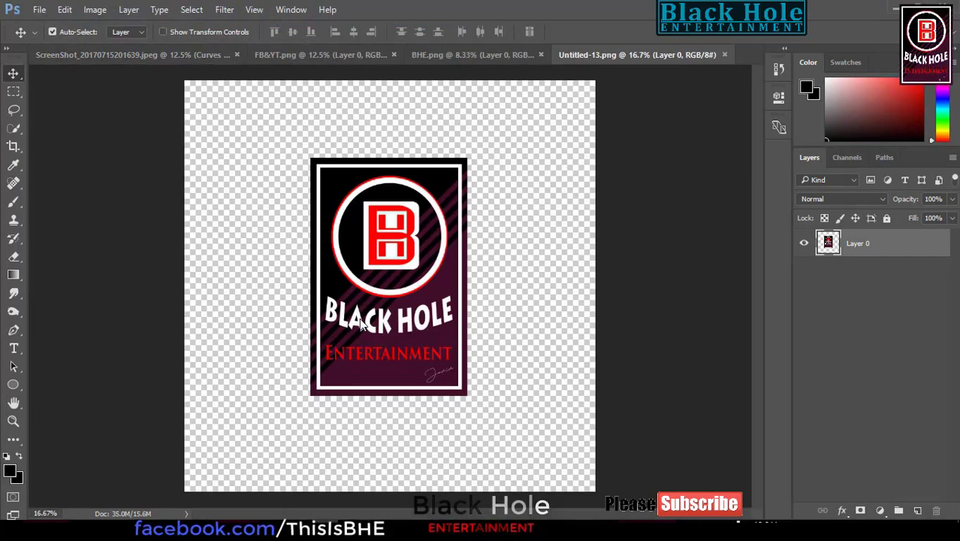
pyautogui.hotkey('ctrl', 'a')
pyautogui.hotkey('ctrl', 'c')
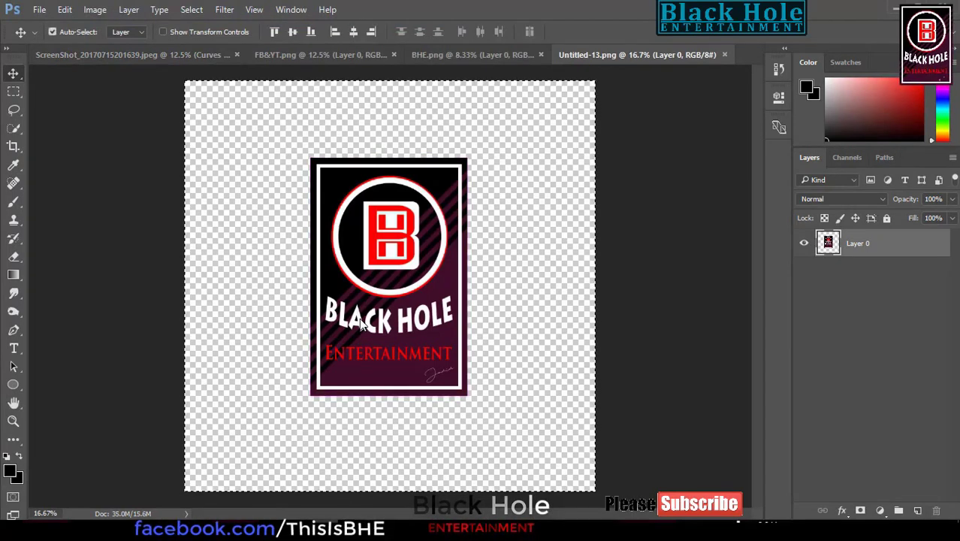
# Paste the logo into the couple photo, shrink it to about 29%, and place it top-left
pyautogui.click(124, 56)
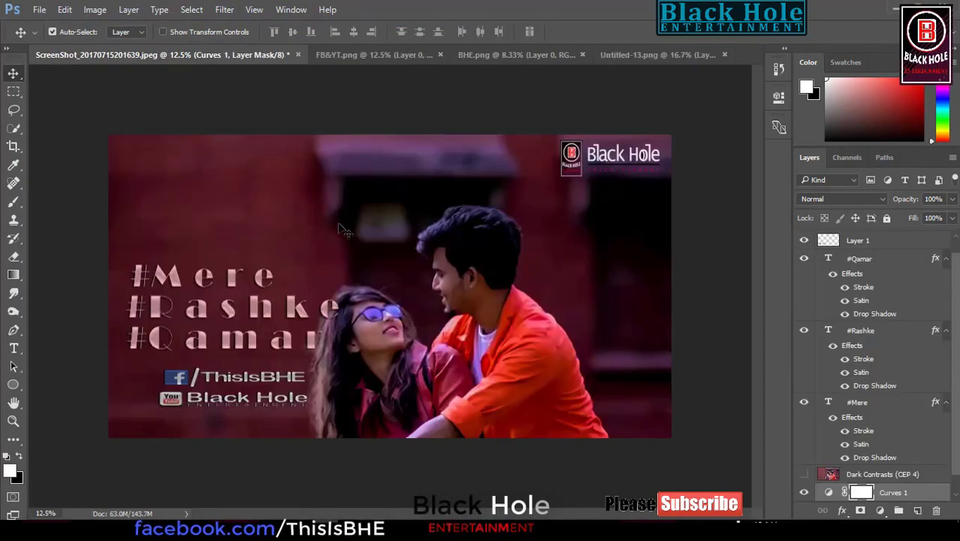
pyautogui.hotkey('ctrl', 'v')
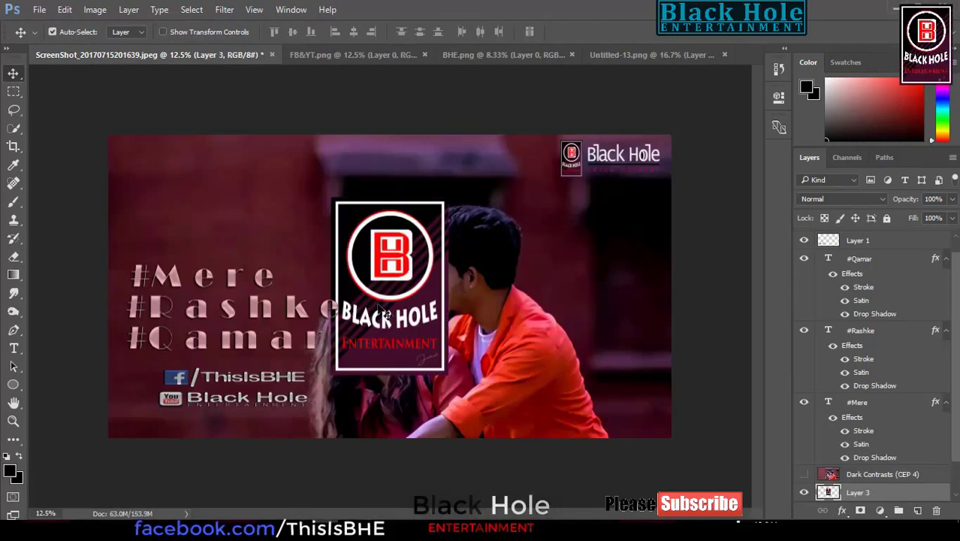
pyautogui.moveTo(344, 307); pyautogui.dragTo(149, 244)
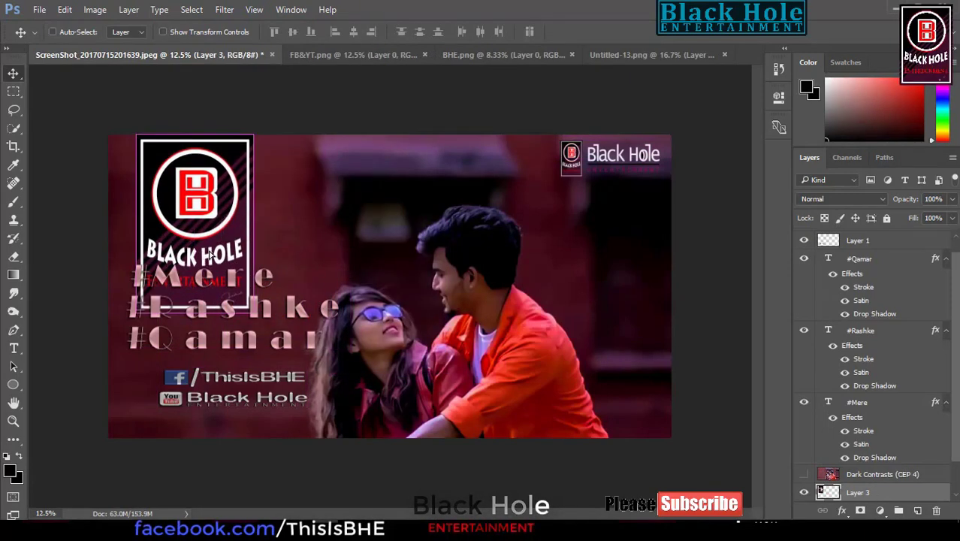
pyautogui.hotkey('ctrl', 't')
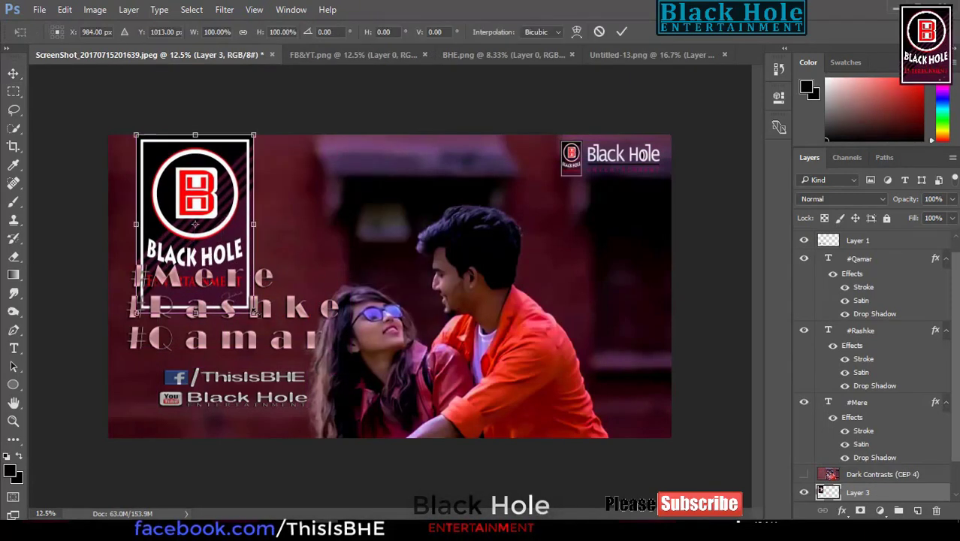
pyautogui.moveTo(255, 312)
pyautogui.mouseDown()
pyautogui.moveTo(173, 181)
pyautogui.moveTo(168, 193)
pyautogui.moveTo(149, 193)
pyautogui.mouseUp()
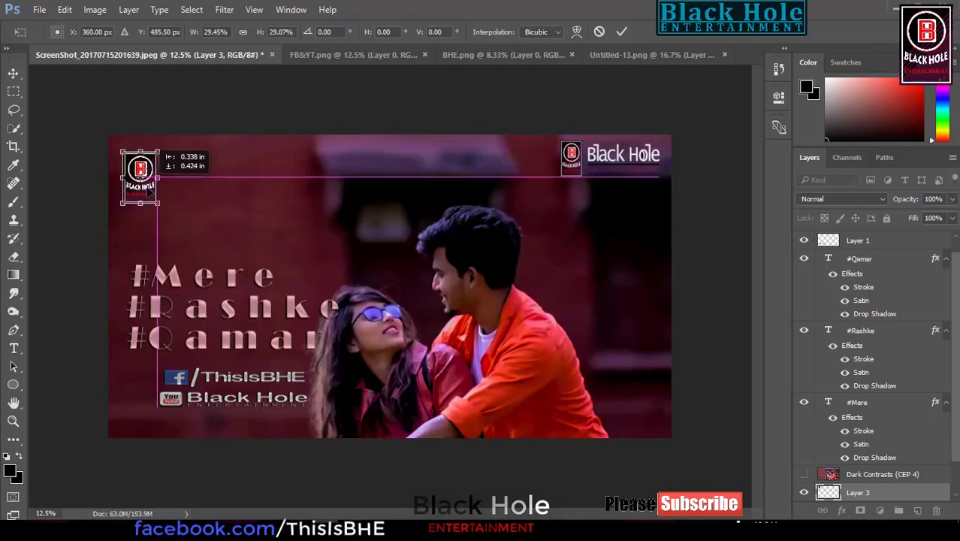
pyautogui.click(617, 32)
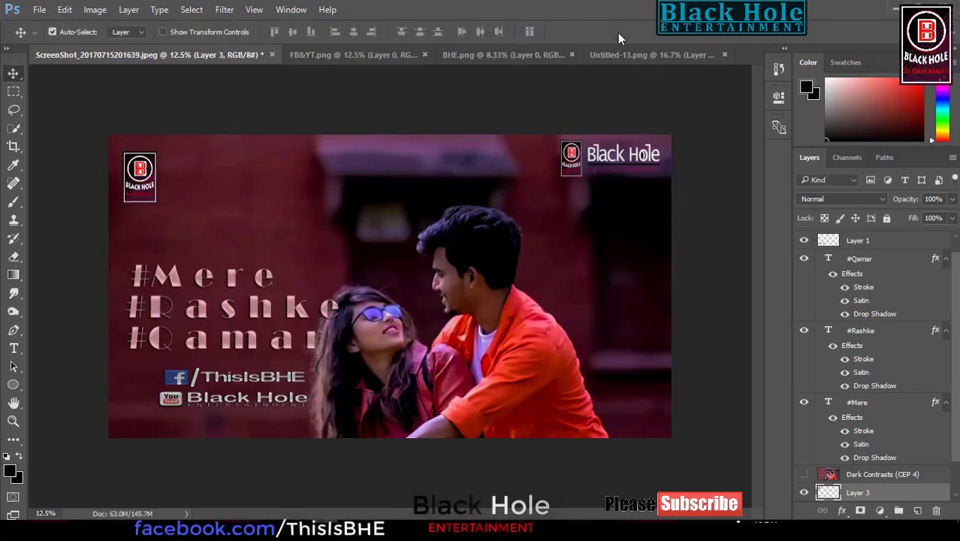
pyautogui.press('Up')
pyautogui.press('Up')
pyautogui.press('Up')
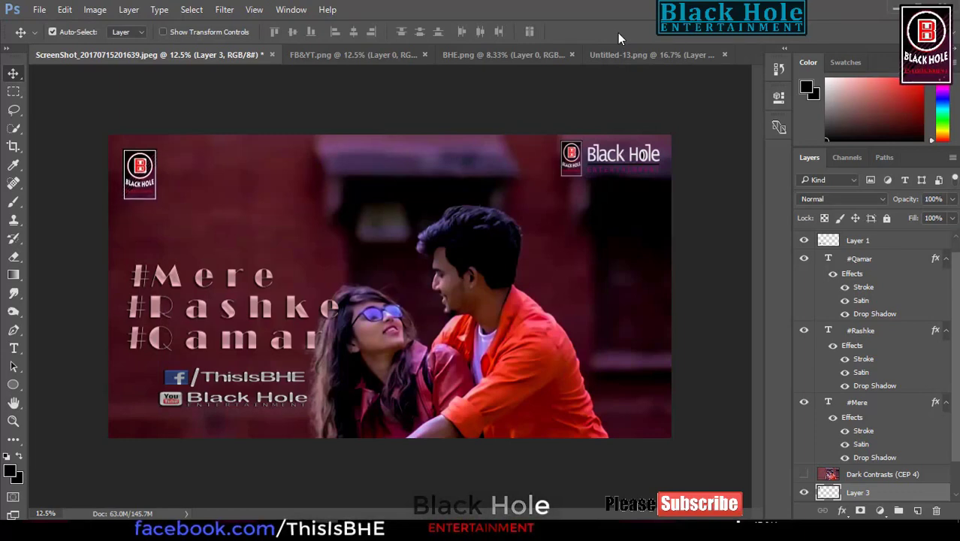
pyautogui.press('Right')
pyautogui.press('Right')
pyautogui.press('Right')
pyautogui.scroll(-1, 837, 387)
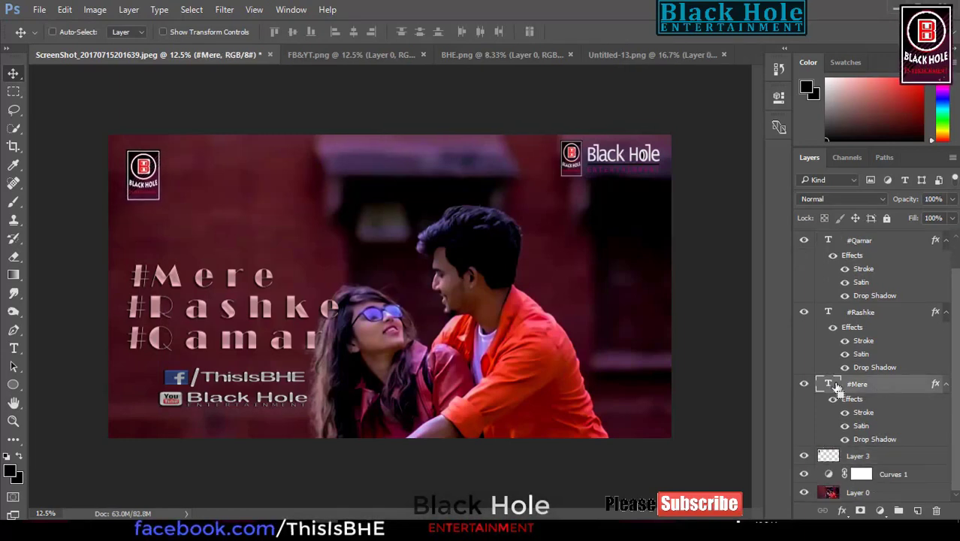
# Select the #Mere, #Rashke and #Qamar layers together and nudge them up and right
pyautogui.click(866, 315)
pyautogui.keyDown('shift'); pyautogui.click(861, 242); pyautogui.keyUp('shift')
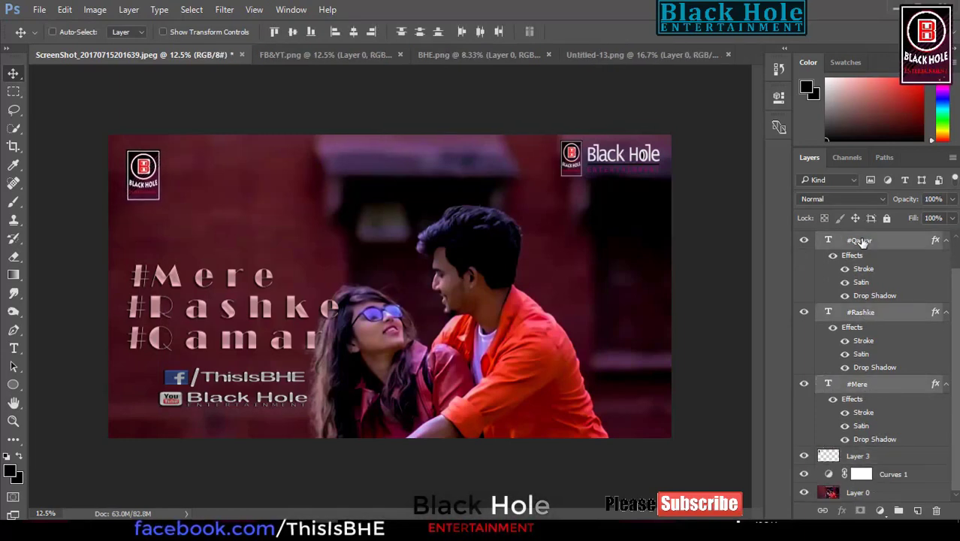
pyautogui.press('Up')
pyautogui.press('Up')
pyautogui.press('Up')
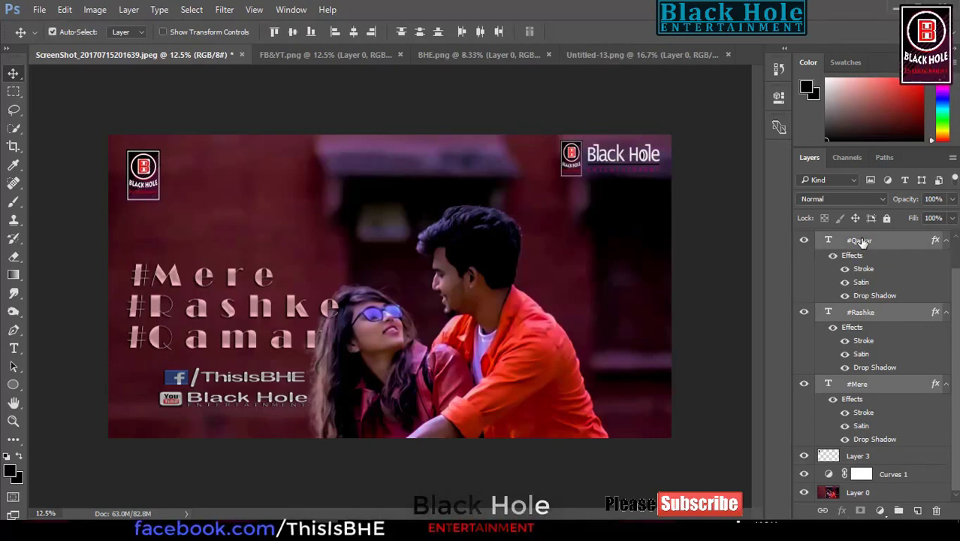
pyautogui.press('Up')
pyautogui.press('Up')
pyautogui.press('Up')
pyautogui.press('Up')
pyautogui.press('Up')
pyautogui.press('Up')
pyautogui.press('Up')
pyautogui.press('Up')
pyautogui.press('Up')
pyautogui.press('Up')
pyautogui.press('Up')
pyautogui.press('Up')
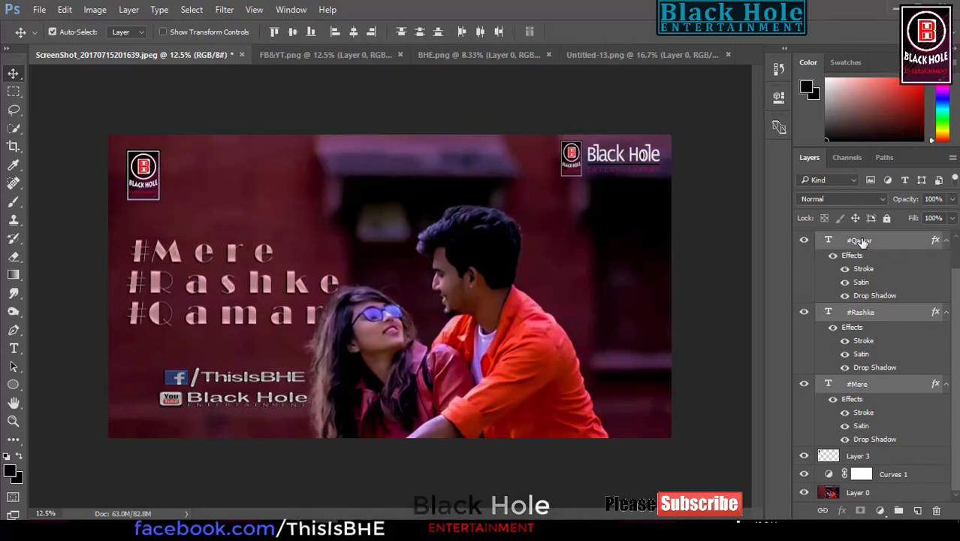
pyautogui.press('Up')
pyautogui.press('Up')
pyautogui.press('Up')
pyautogui.press('Up')
pyautogui.press('Up')
pyautogui.press('Up')
pyautogui.press('Up')
pyautogui.press('Up')
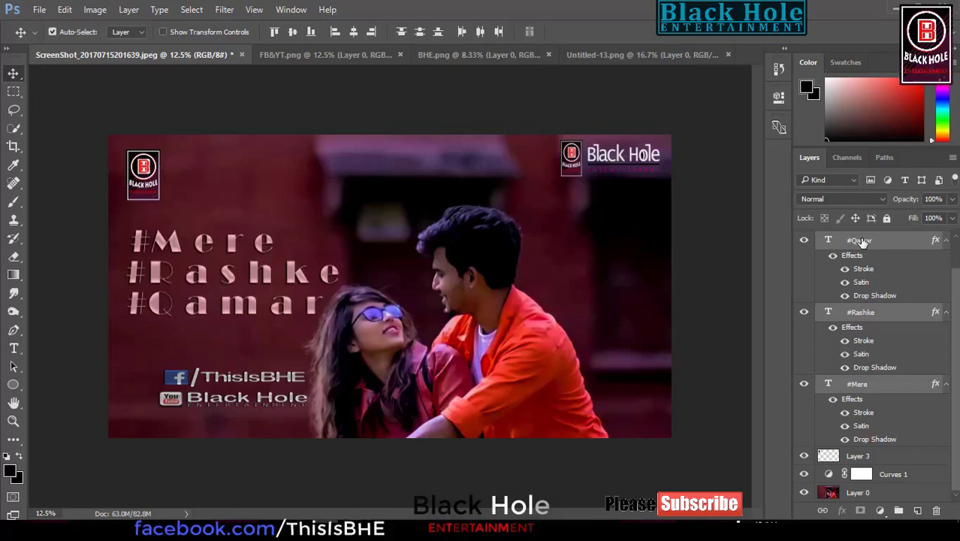
pyautogui.press('Up')
pyautogui.press('Up')
pyautogui.press('Up')
pyautogui.press('Up')
pyautogui.press('Up')
pyautogui.press('Up')
pyautogui.press('Right')
pyautogui.press('Right')
pyautogui.press('Right')
pyautogui.press('Right')
pyautogui.press('Right')
pyautogui.press('Right')
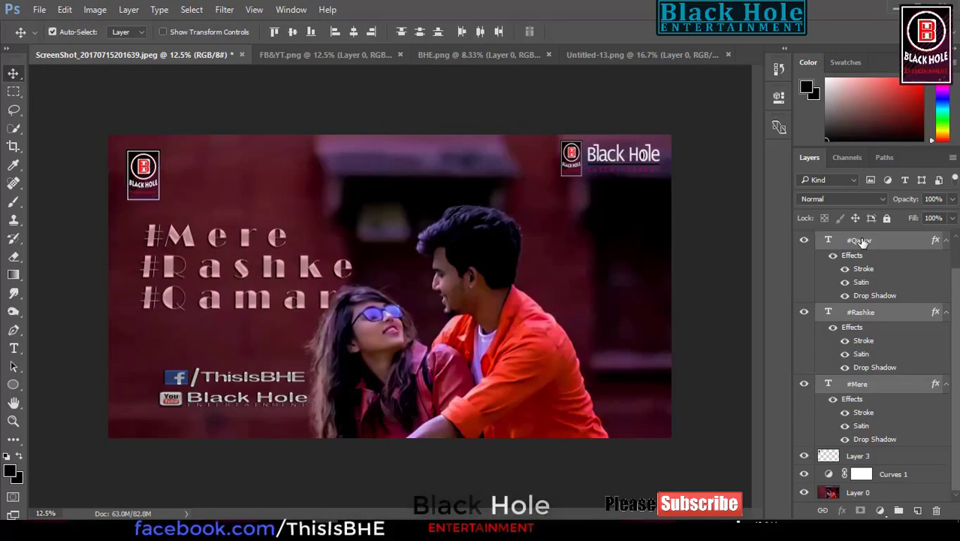
pyautogui.press('Right')
pyautogui.press('Right')
pyautogui.press('Right')
pyautogui.press('Right')
pyautogui.press('Right')
pyautogui.press('Right')
pyautogui.press('Right')
pyautogui.press('Right')
pyautogui.press('Right')
pyautogui.press('Up')
pyautogui.press('Up')
pyautogui.press('Up')
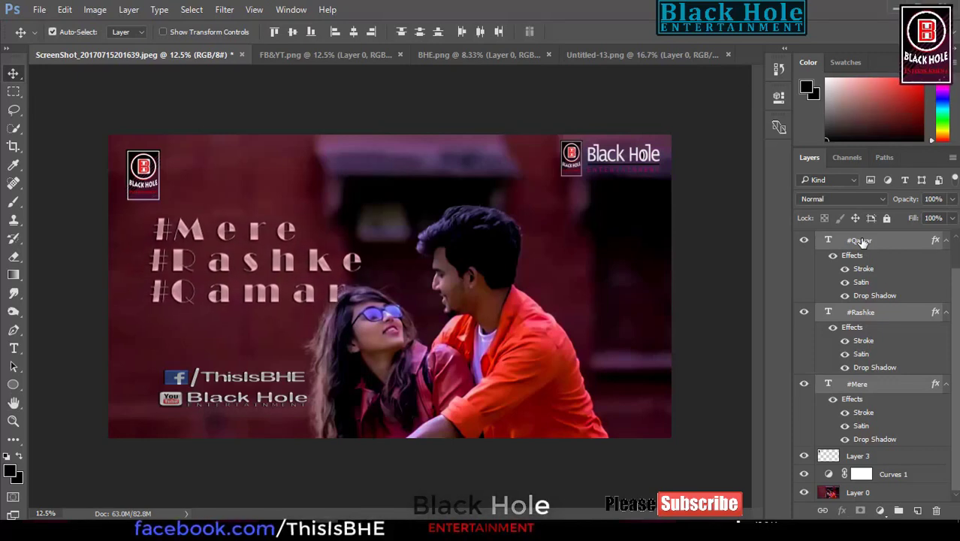
pyautogui.press('Up')
pyautogui.press('Up')
pyautogui.press('Up')
pyautogui.press('Up')
pyautogui.press('Up')
pyautogui.press('Up')
pyautogui.press('Right')
pyautogui.press('Right')
pyautogui.press('Right')
pyautogui.press('Right')
pyautogui.press('Right')
pyautogui.press('Right')
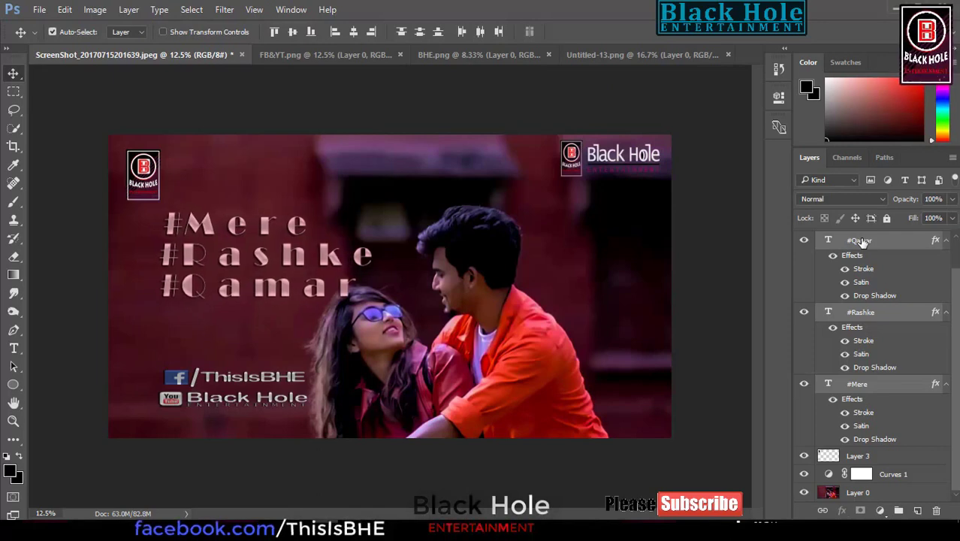
pyautogui.press('Right')
pyautogui.press('Right')
pyautogui.press('Right')
pyautogui.press('Right')
pyautogui.press('Right')
pyautogui.press('Right')
pyautogui.press('Right')
pyautogui.press('Right')
pyautogui.press('Right')
pyautogui.press('Up')
pyautogui.press('Up')
pyautogui.press('Up')
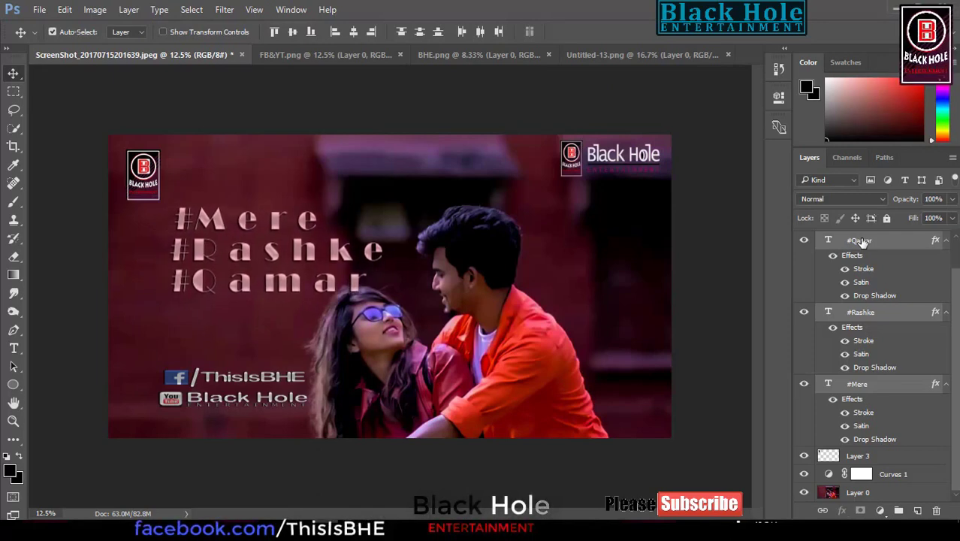
pyautogui.press('Up')
pyautogui.press('Up')
pyautogui.press('Up')
pyautogui.press('Up')
pyautogui.press('Up')
pyautogui.press('Up')
pyautogui.press('Up')
pyautogui.press('Up')
pyautogui.press('Up')
pyautogui.press('Right')
pyautogui.press('Right')
pyautogui.press('Right')
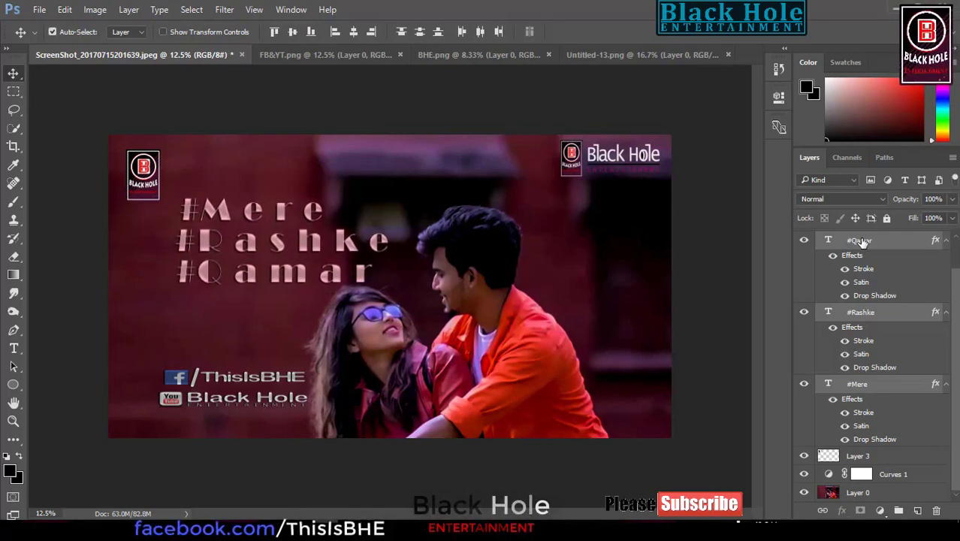
pyautogui.press('Right')
pyautogui.press('Right')
pyautogui.press('Right')
pyautogui.press('Right')
pyautogui.press('Right')
pyautogui.press('Right')
pyautogui.press('Right')
pyautogui.press('Right')
pyautogui.press('Right')
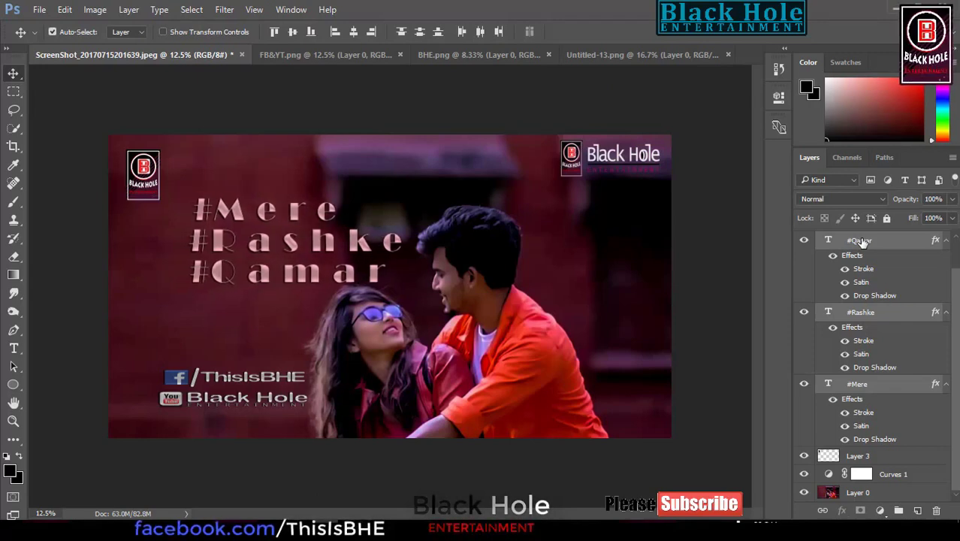
pyautogui.press('Up')
pyautogui.press('Up')
pyautogui.press('Up')
pyautogui.press('Up')
pyautogui.press('Up')
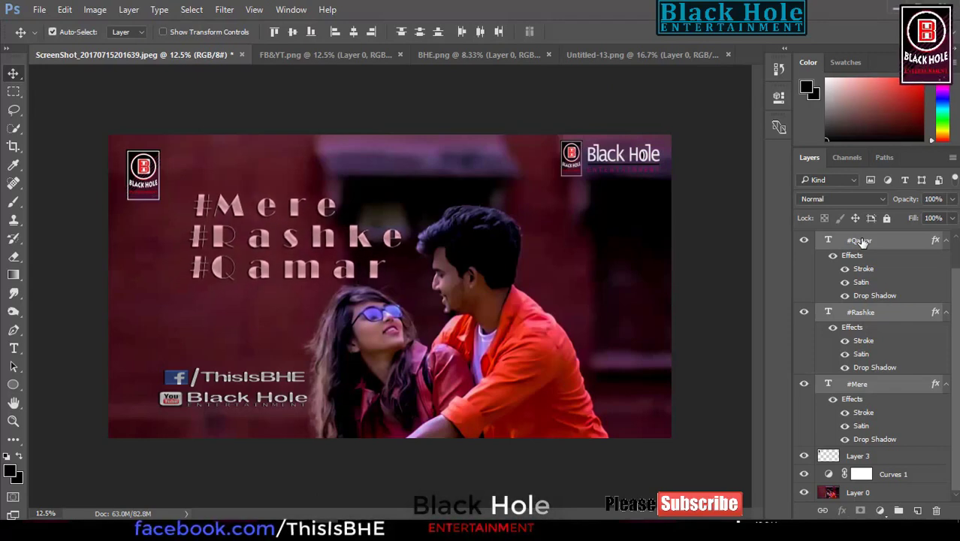
pyautogui.press('Up')
pyautogui.press('Up')
pyautogui.press('Up')
pyautogui.press('Up')
pyautogui.press('Up')
pyautogui.press('Right')
pyautogui.press('Right')
pyautogui.press('Right')
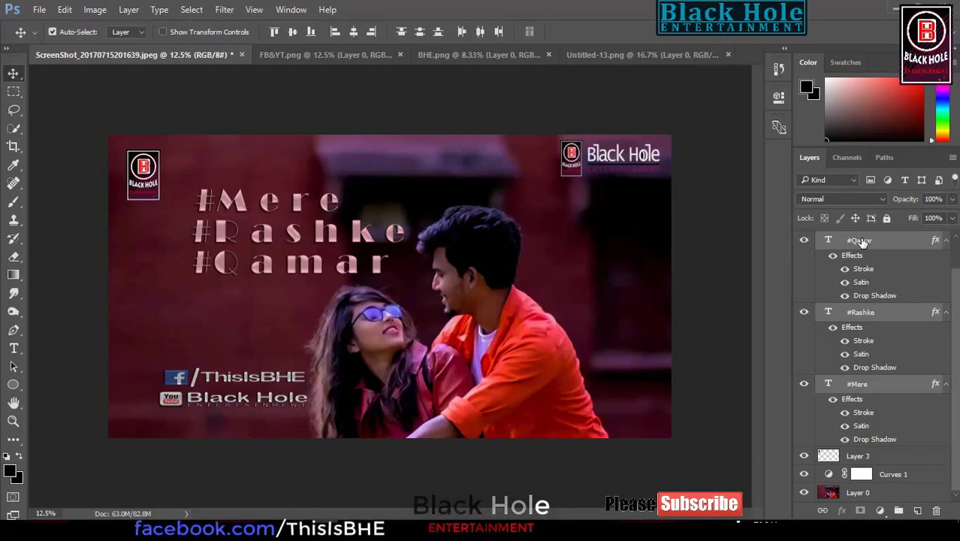
# Toggle layer visibility to identify the pasted logo, curves adjustment and top-right logo layers
pyautogui.click(886, 460)
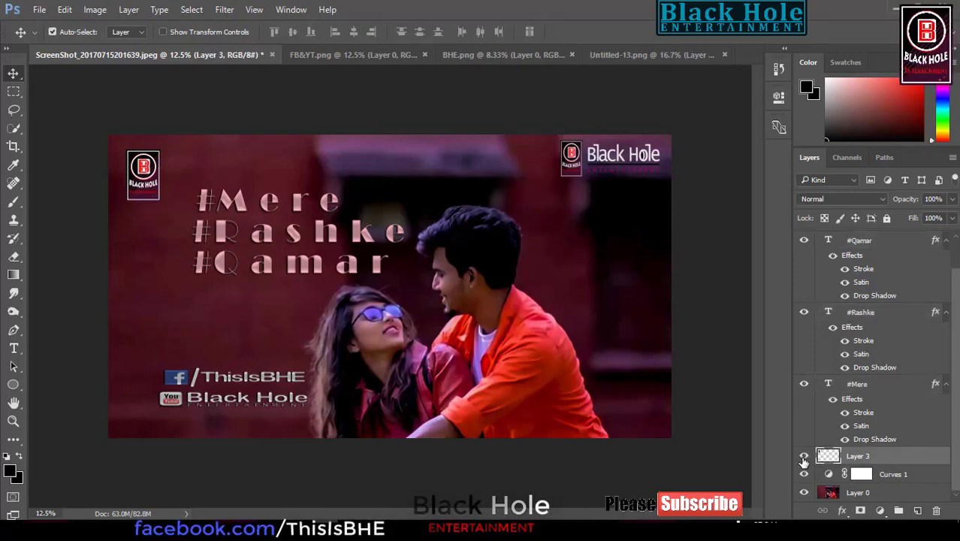
pyautogui.click(803, 455)
pyautogui.click(803, 474)
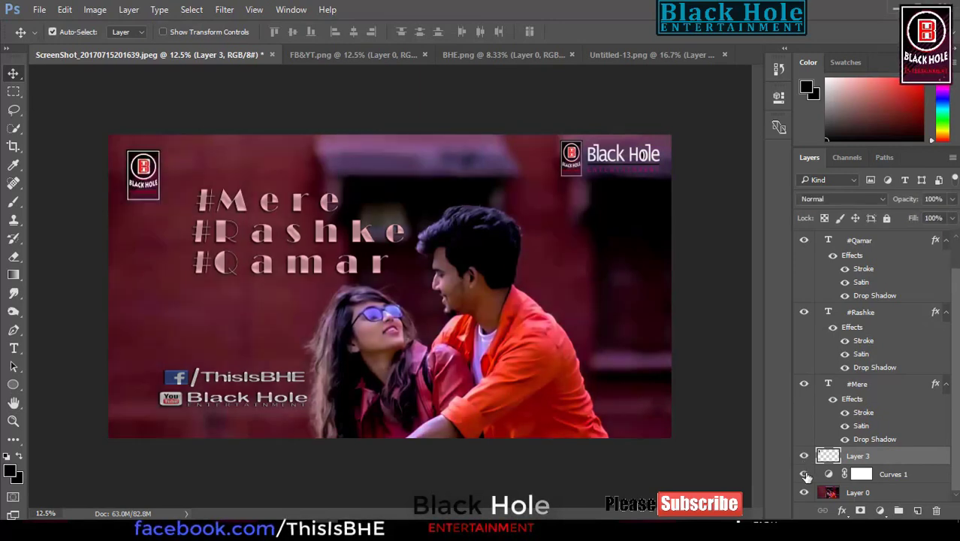
pyautogui.scroll(2, 888, 473)
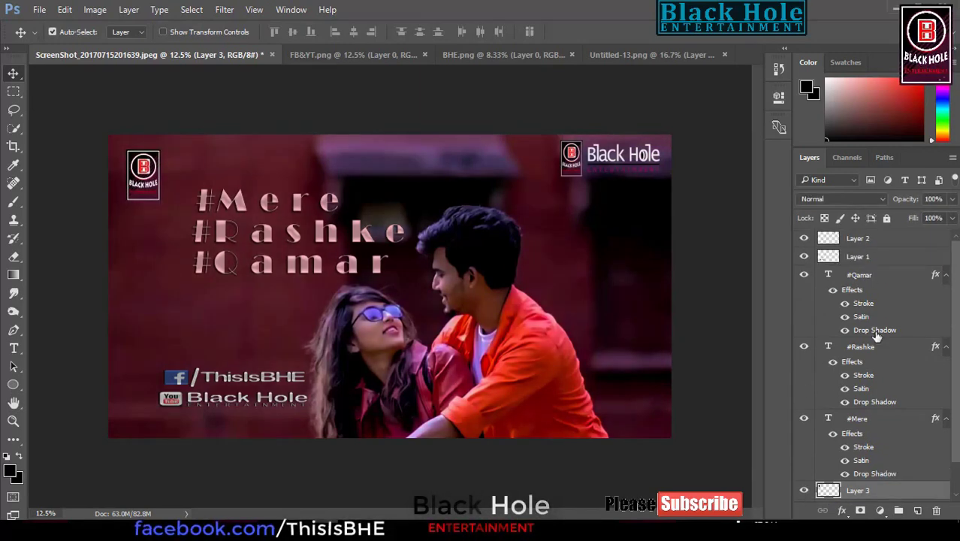
pyautogui.click(803, 238)
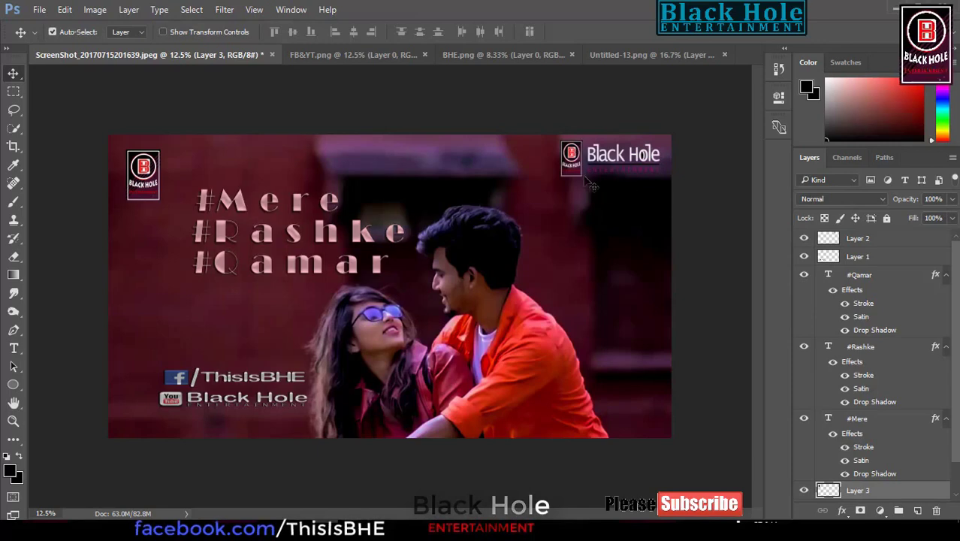
# Drag the top-right Black Hole logo on Layer 2 about 1.6 in left
pyautogui.click(582, 173)
pyautogui.moveTo(582, 173); pyautogui.dragTo(507, 172)
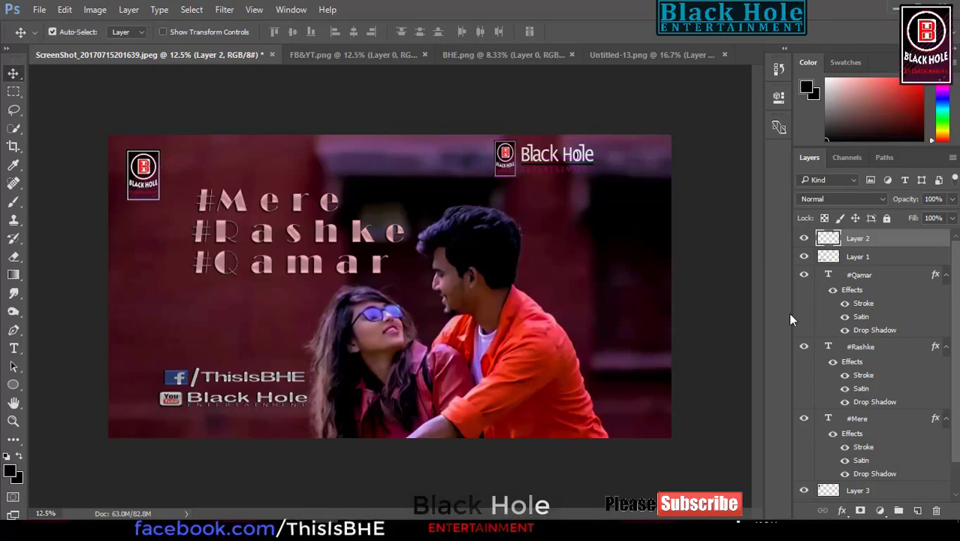
pyautogui.scroll(-2, 915, 491)
pyautogui.click(886, 492)
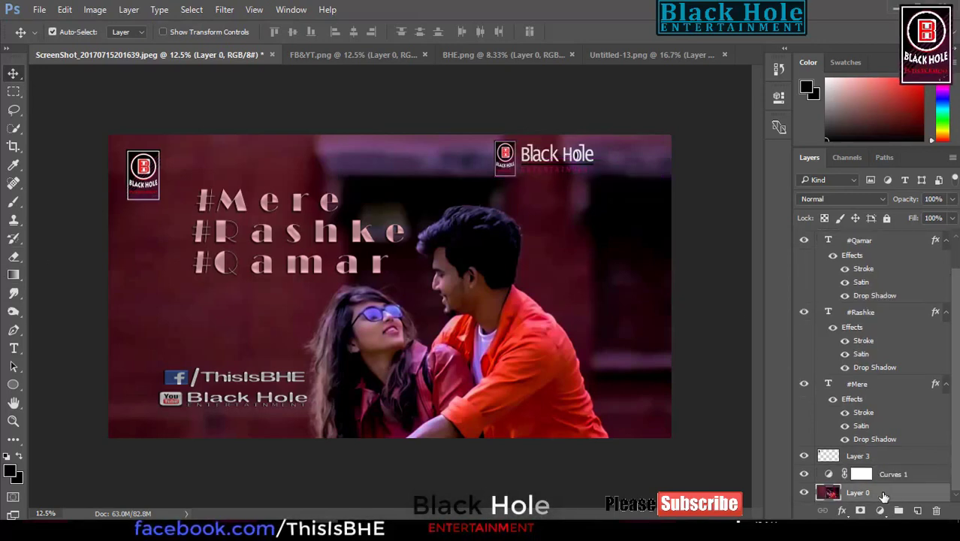
# Crop a narrow strip off the photo's right edge
pyautogui.click(13, 146)
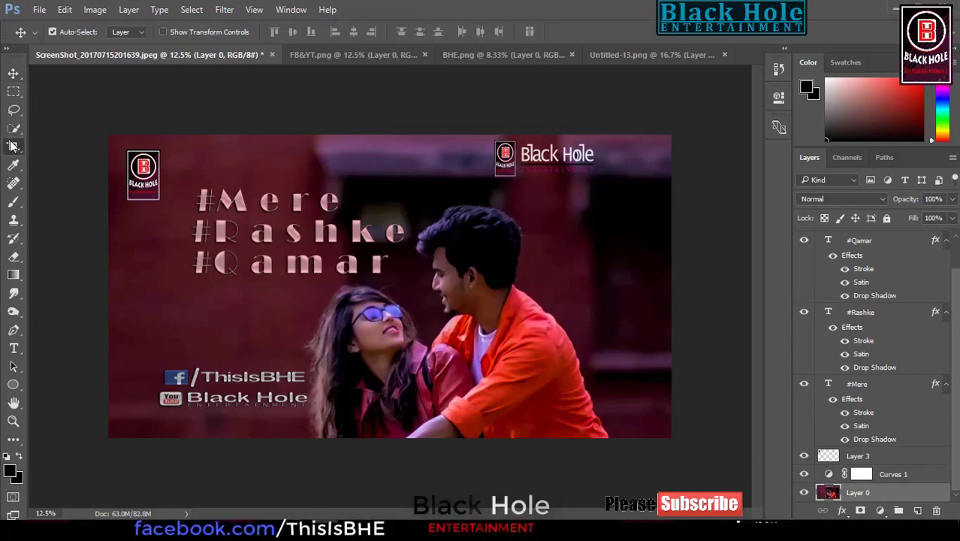
pyautogui.moveTo(671, 310); pyautogui.dragTo(644, 312)
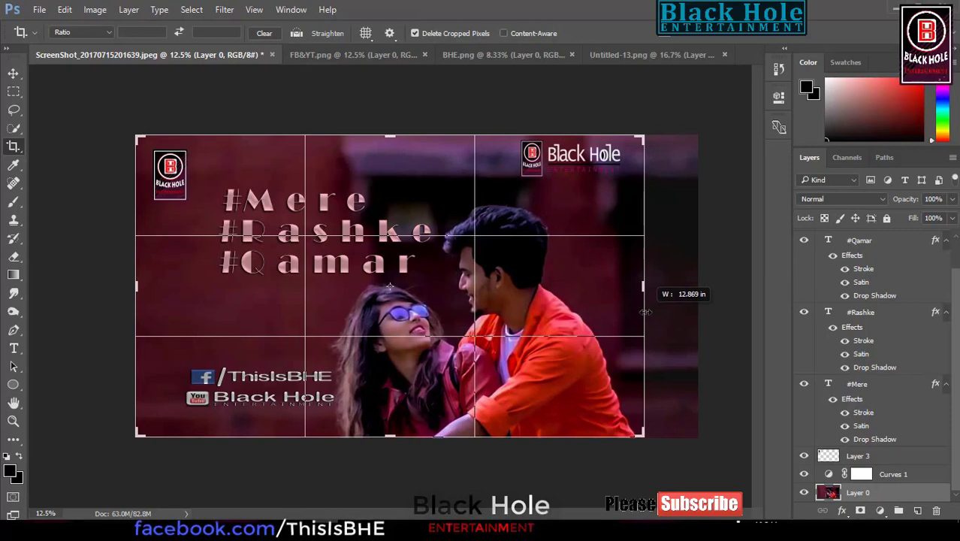
pyautogui.moveTo(644, 312); pyautogui.dragTo(639, 319)
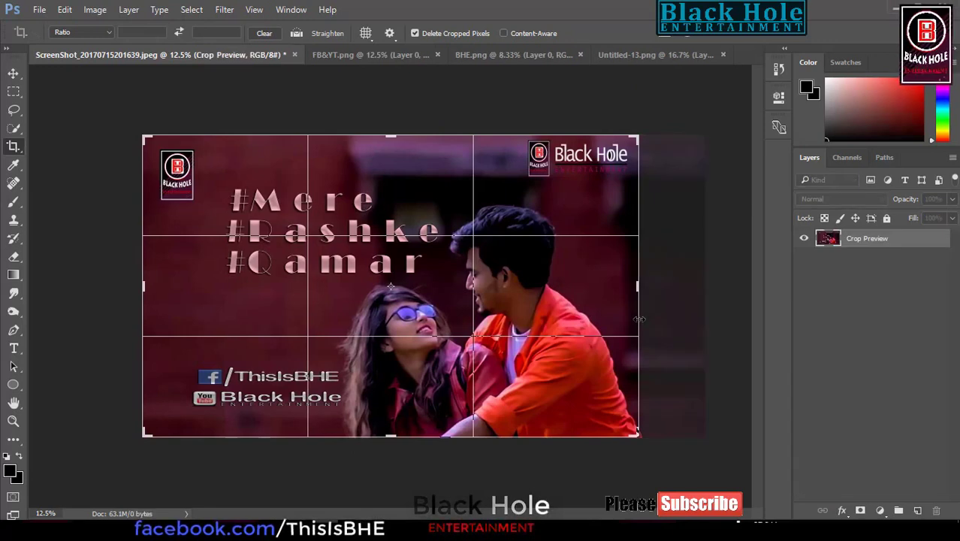
pyautogui.click(715, 33)
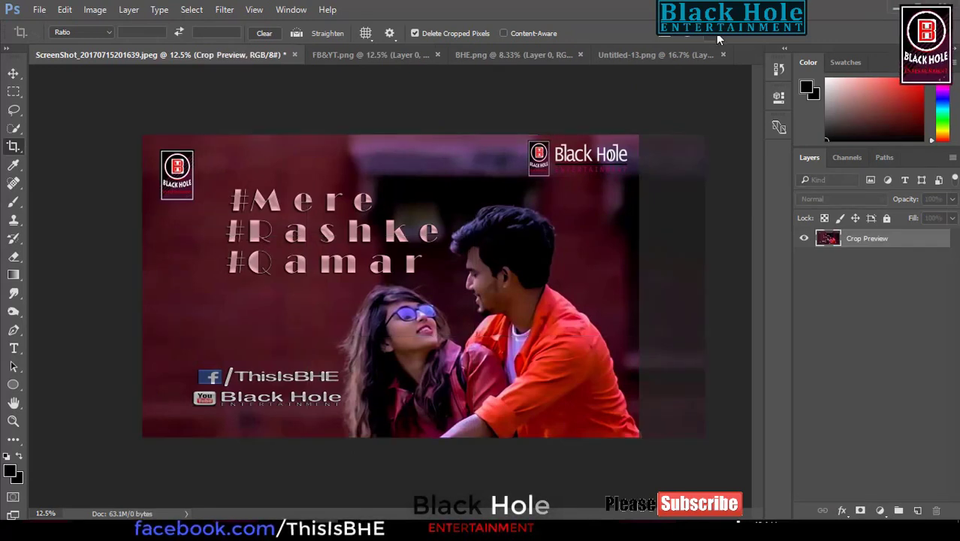
# Nudge the facebook/YouTube credits on Layer 1 left and down toward the lower-left corner
pyautogui.click(870, 263)
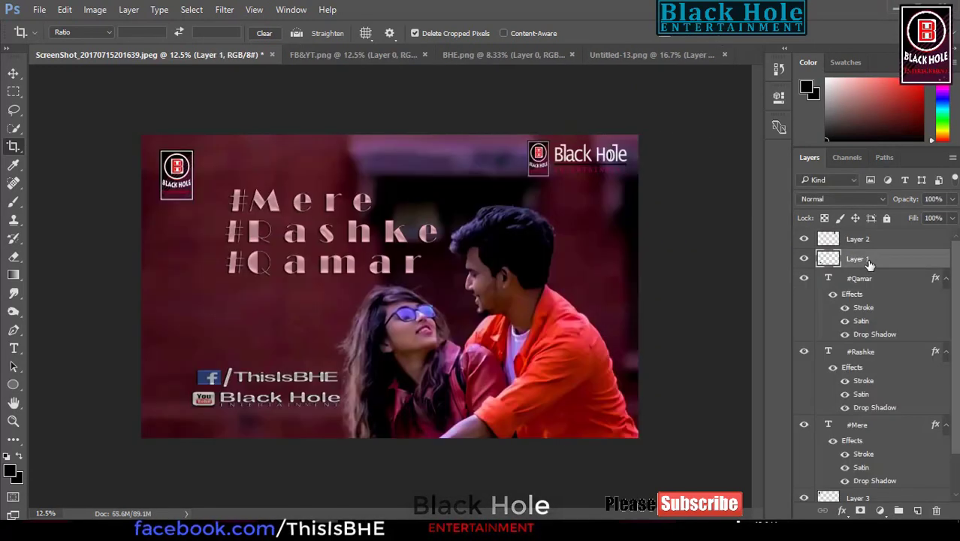
pyautogui.click(10, 80)
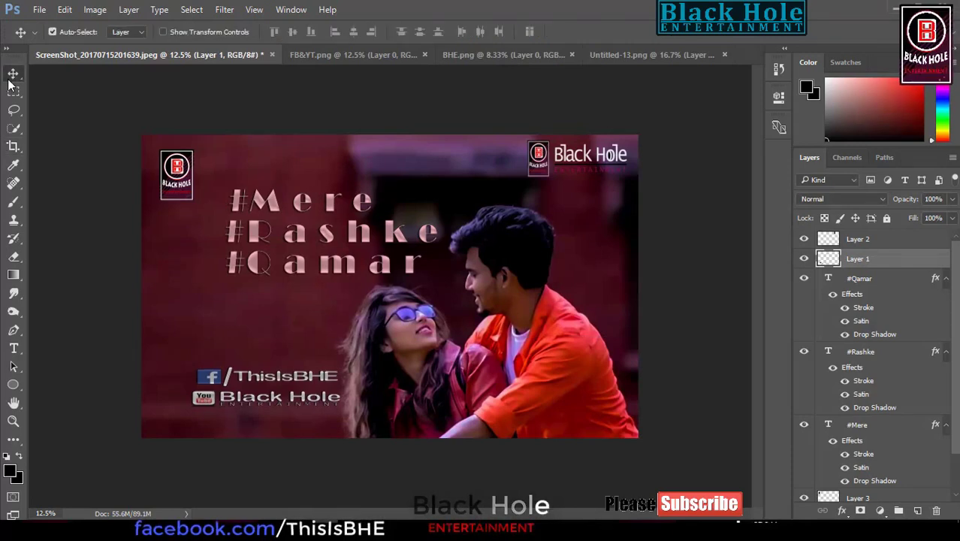
pyautogui.hotkey('shift', 'Left')
pyautogui.hotkey('shift', 'Left')
pyautogui.hotkey('shift', 'Left')
pyautogui.hotkey('shift', 'Up')
pyautogui.hotkey('shift', 'Up')
pyautogui.hotkey('shift', 'Up')
pyautogui.hotkey('shift', 'Left')
pyautogui.hotkey('shift', 'Left')
pyautogui.hotkey('shift', 'Left')
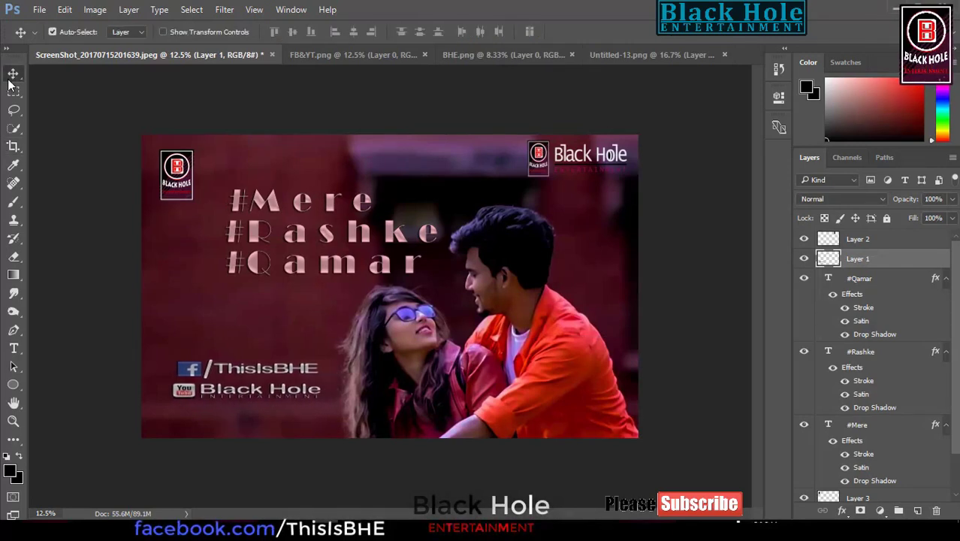
pyautogui.hotkey('shift', 'Left')
pyautogui.hotkey('shift', 'Left')
pyautogui.hotkey('shift', 'Left')
pyautogui.hotkey('shift', 'Left')
pyautogui.hotkey('shift', 'Left')
pyautogui.hotkey('shift', 'Left')
pyautogui.hotkey('shift', 'Down')
pyautogui.hotkey('shift', 'Down')
pyautogui.hotkey('shift', 'Down')
pyautogui.hotkey('shift', 'Down')
pyautogui.hotkey('shift', 'Down')
pyautogui.hotkey('shift', 'Down')
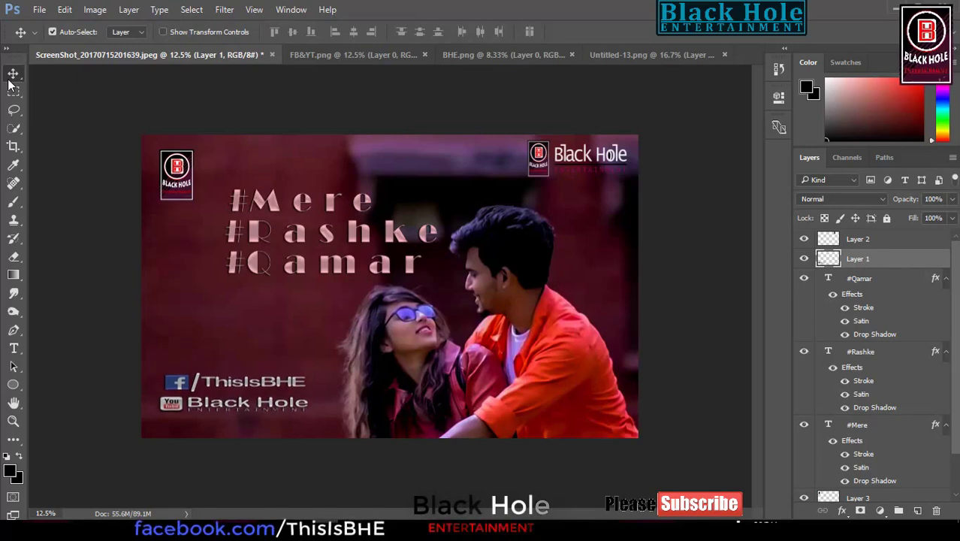
pyautogui.hotkey('shift', 'Down')
pyautogui.hotkey('shift', 'Down')
pyautogui.hotkey('shift', 'Down')
pyautogui.hotkey('shift', 'Down')
pyautogui.hotkey('shift', 'Down')
pyautogui.hotkey('shift', 'Down')
# Nudge the facebook/YouTube credits slightly up and right
pyautogui.hotkey('shift', 'Up')
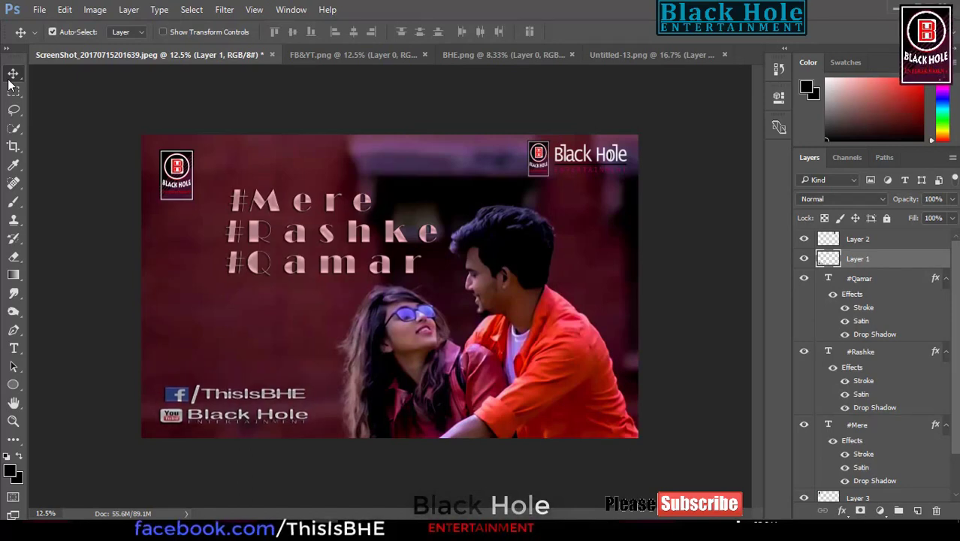
pyautogui.hotkey('shift', 'Up')
pyautogui.hotkey('shift', 'Up')
pyautogui.hotkey('shift', 'Up')
pyautogui.hotkey('shift', 'Up')
pyautogui.press('Right')
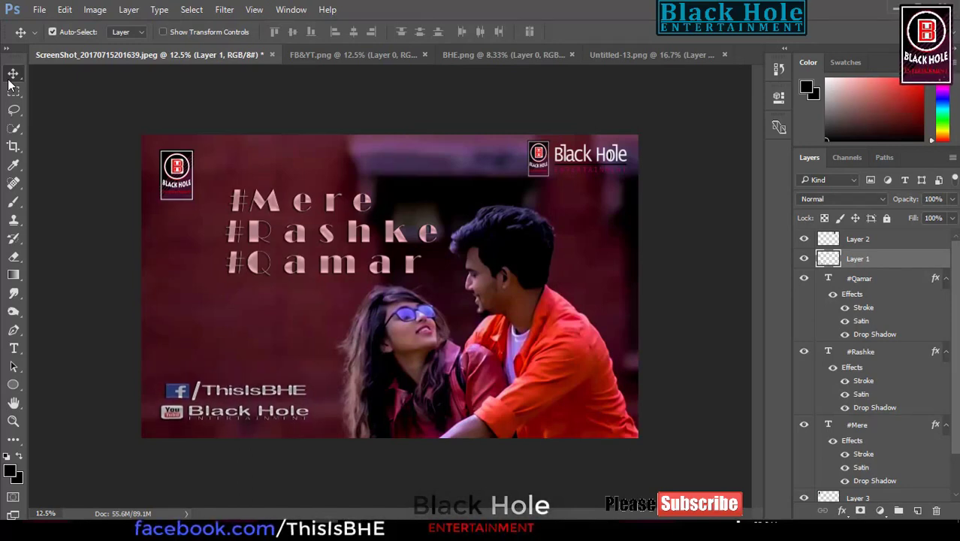
pyautogui.press('Right')
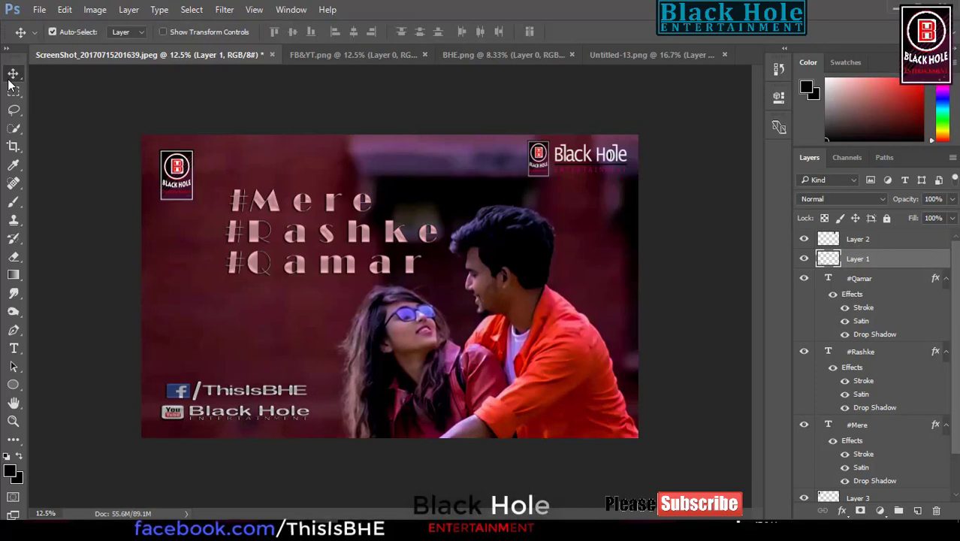
# Shift the top-right logo slightly left and drag the credits slightly right and up
pyautogui.click(539, 175)
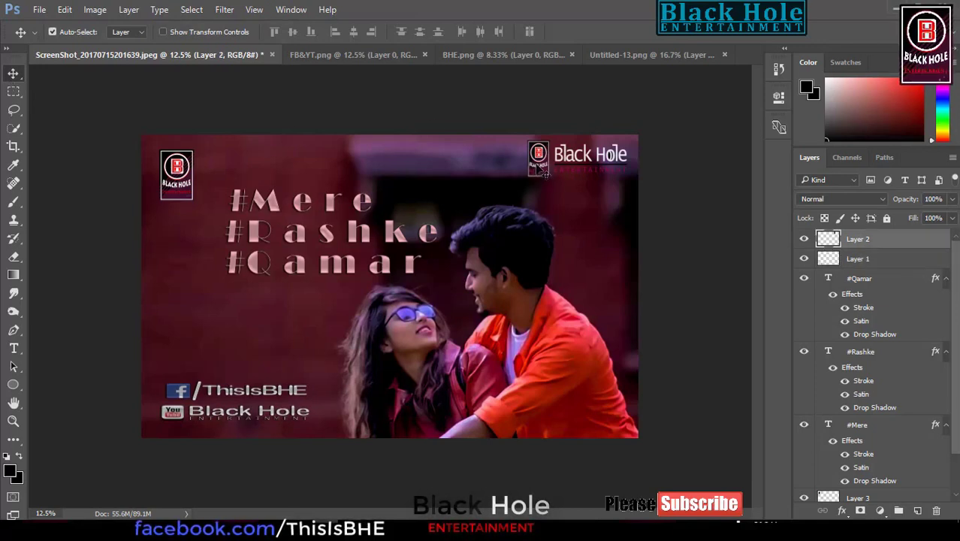
pyautogui.moveTo(546, 174); pyautogui.dragTo(545, 175)
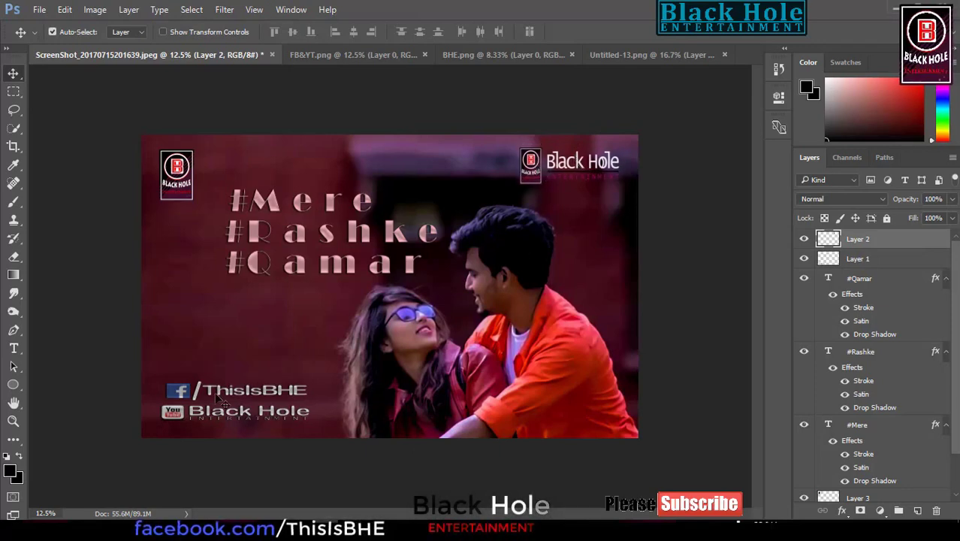
pyautogui.click(183, 397)
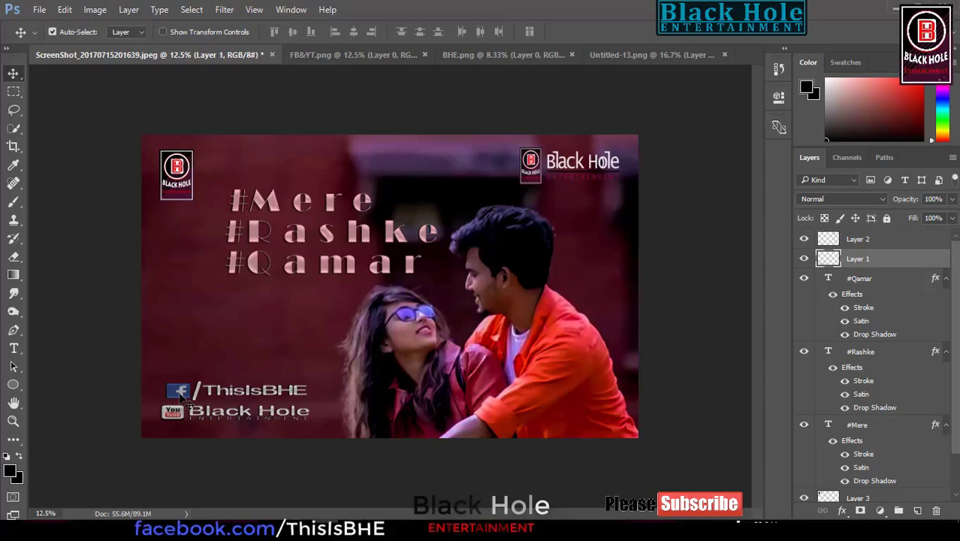
pyautogui.moveTo(182, 396); pyautogui.dragTo(188, 398)
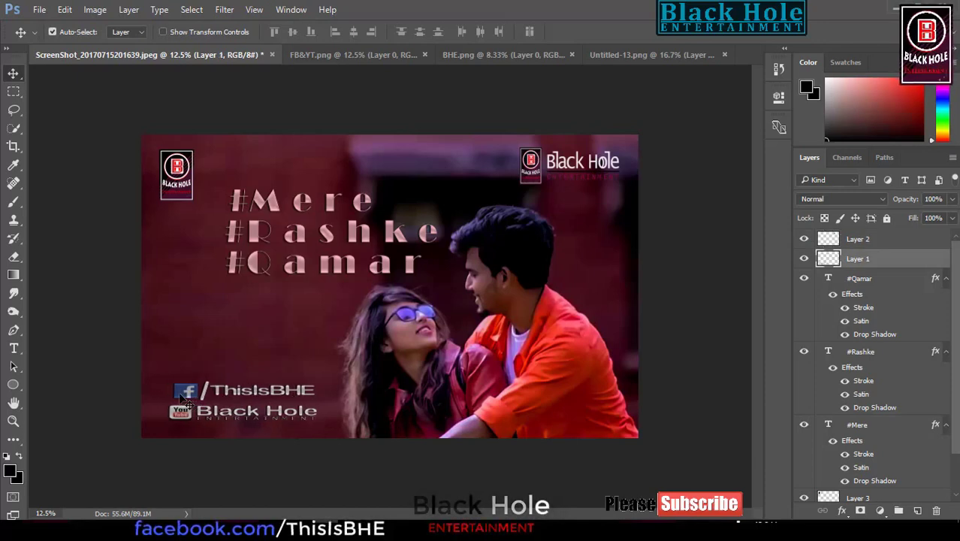
pyautogui.moveTo(183, 398); pyautogui.dragTo(182, 395)
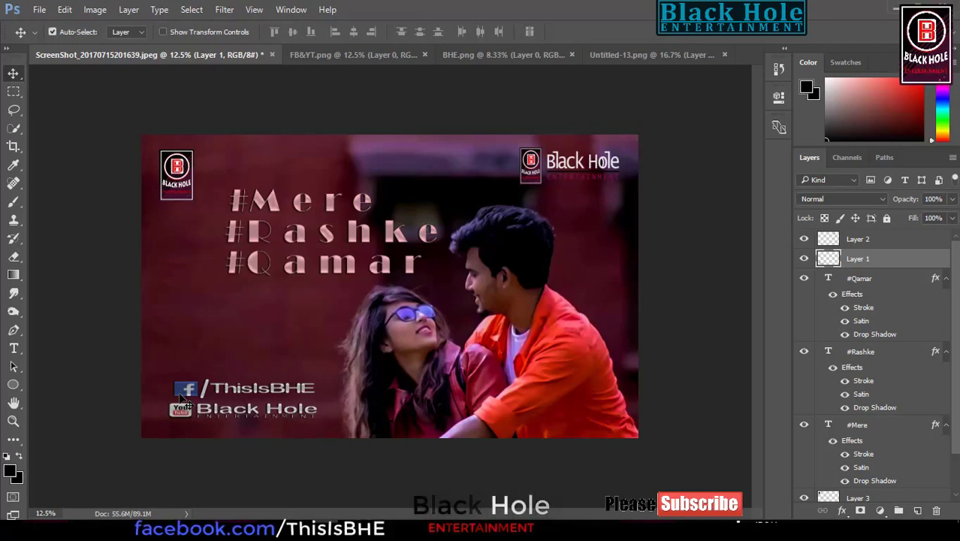
# Nudge the top-left Black Hole logo slightly right and down
pyautogui.click(189, 180)
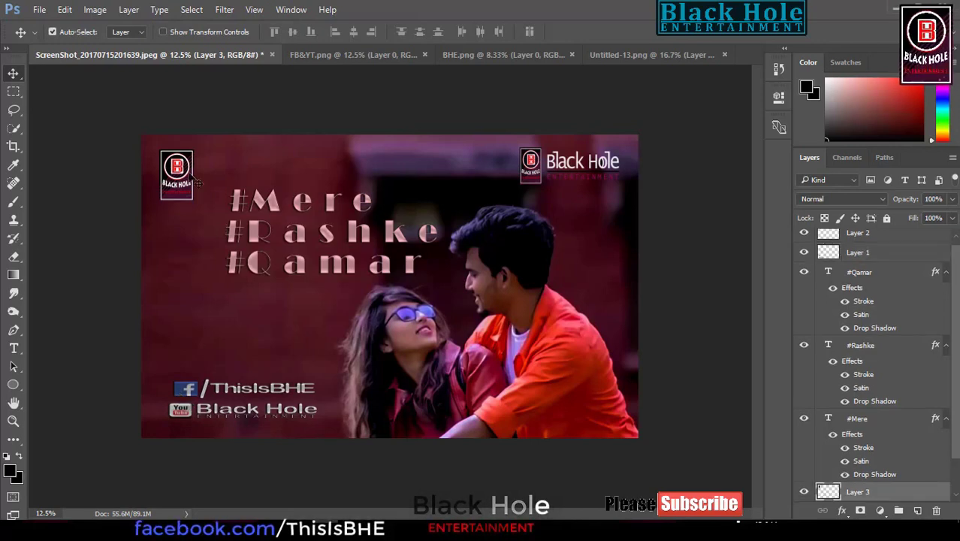
pyautogui.press('Down')
pyautogui.press('Right')
pyautogui.press('Down')
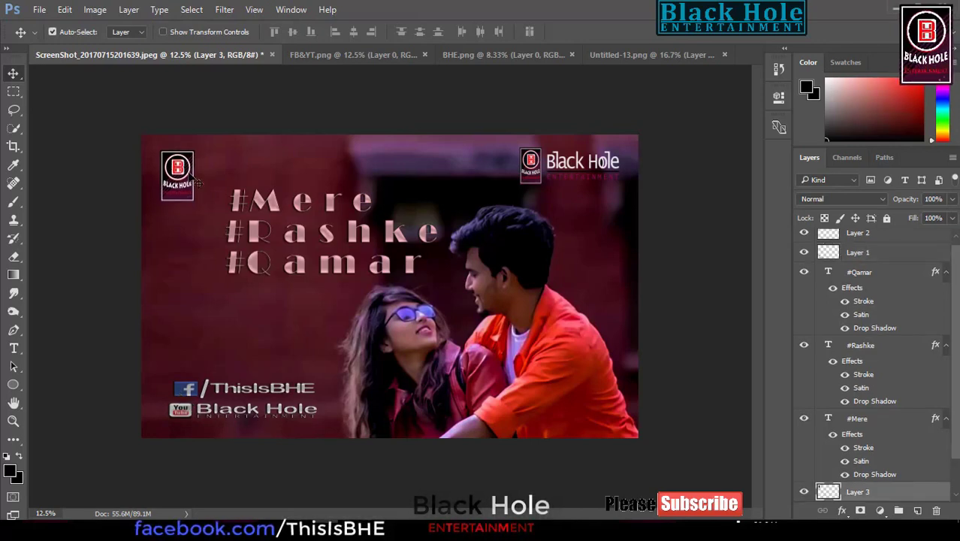
pyautogui.press('Right')
pyautogui.press('Down')
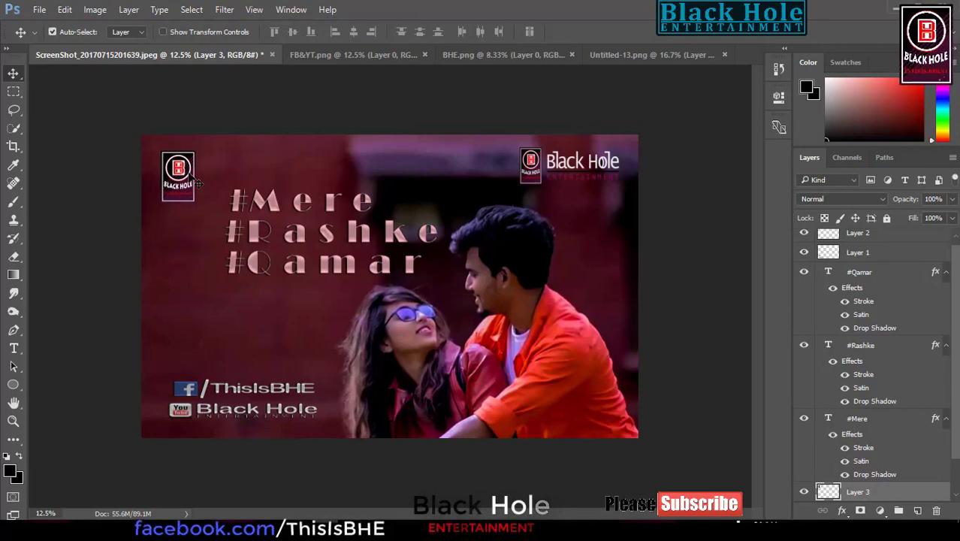
pyautogui.click(14, 91)
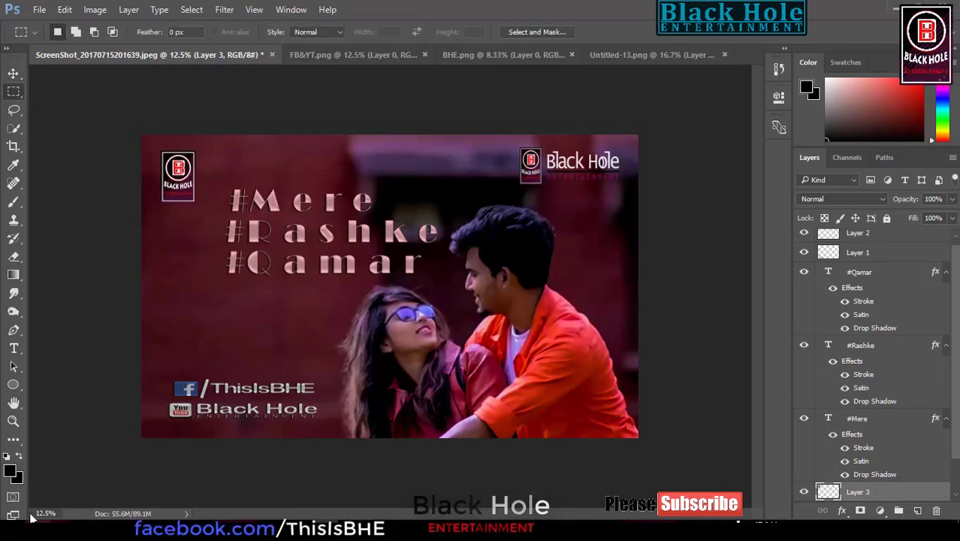
# Draw a rectangle covering the image just inside the canvas edges
pyautogui.click(13, 386)
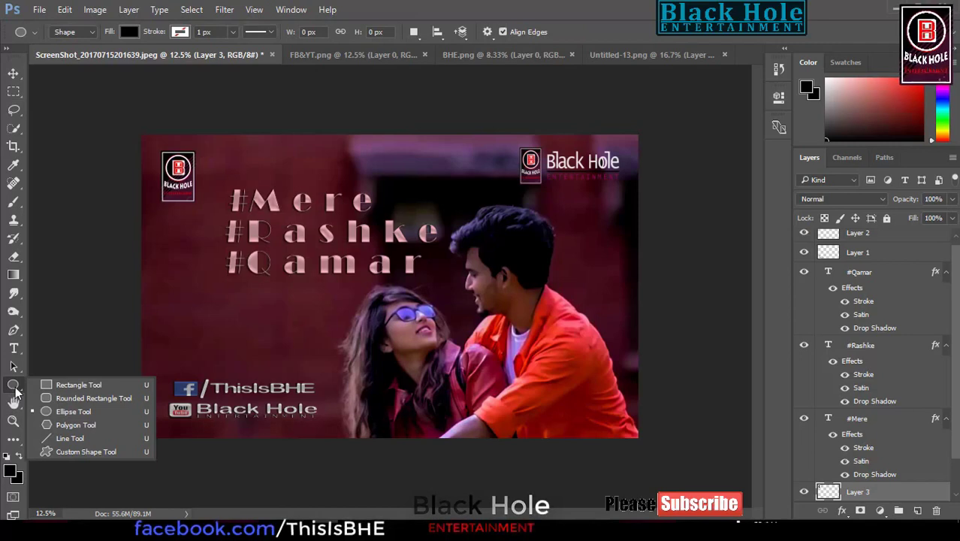
pyautogui.click(52, 386)
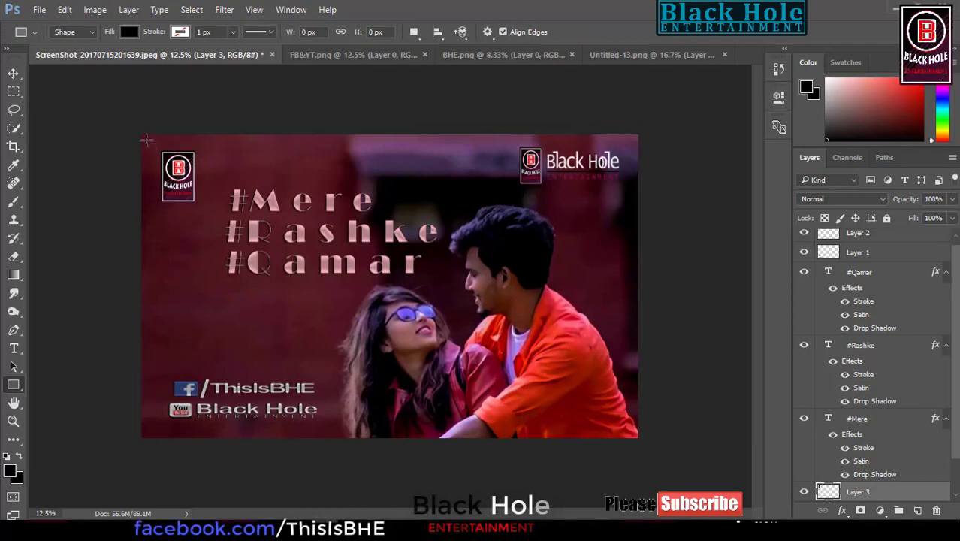
pyautogui.moveTo(146, 139)
pyautogui.mouseDown()
pyautogui.moveTo(633, 422)
pyautogui.moveTo(633, 434)
pyautogui.mouseUp()
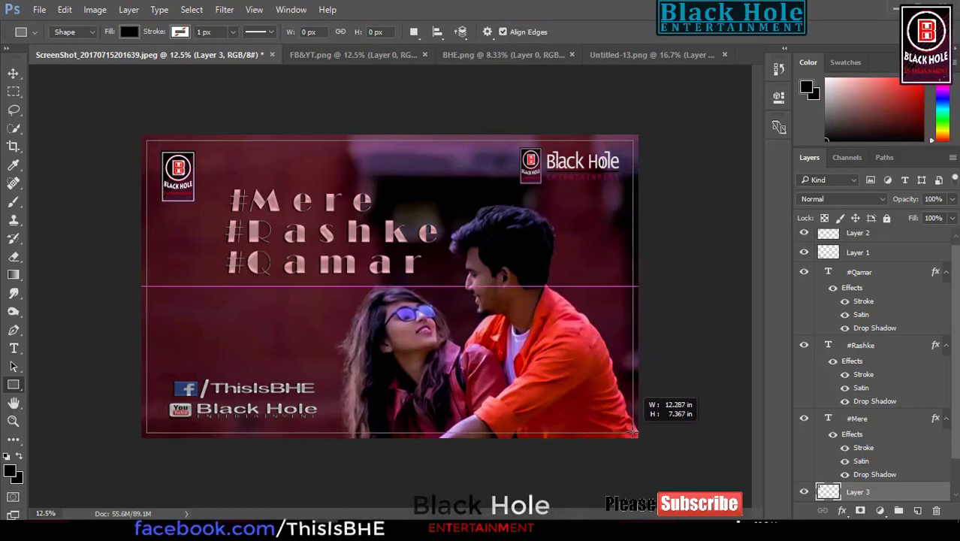
pyautogui.moveTo(633, 434); pyautogui.dragTo(633, 433)
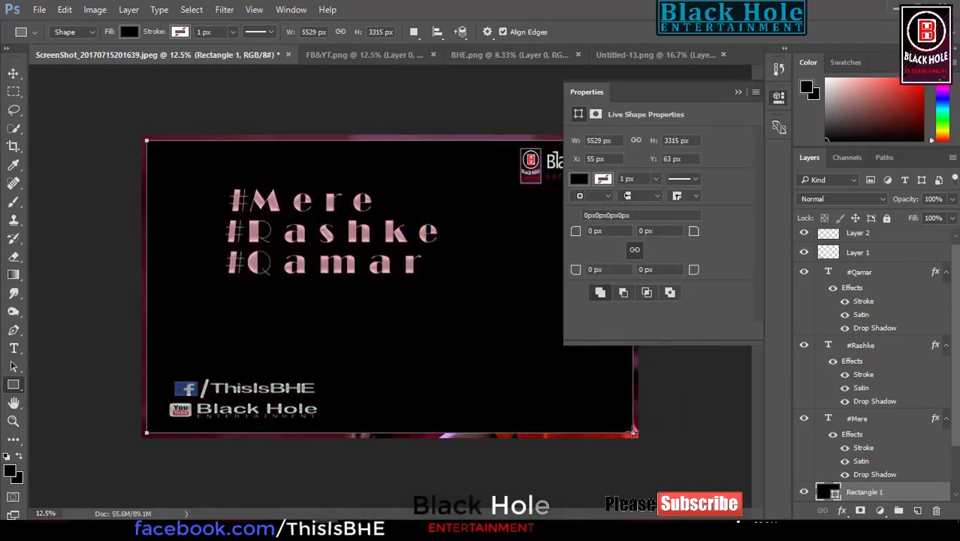
# Remove the rectangle's fill and set its stroke width to about 31.15 px
pyautogui.click(608, 184)
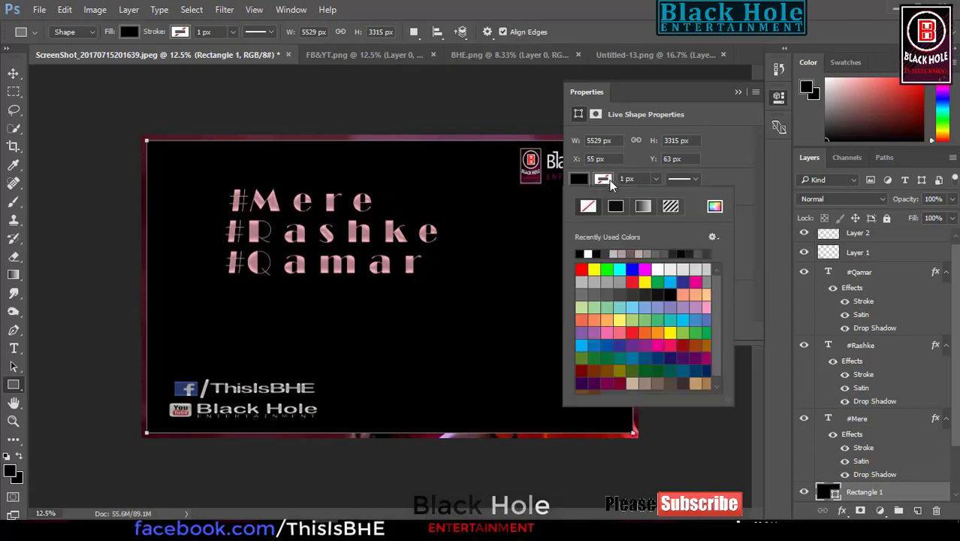
pyautogui.click(602, 178)
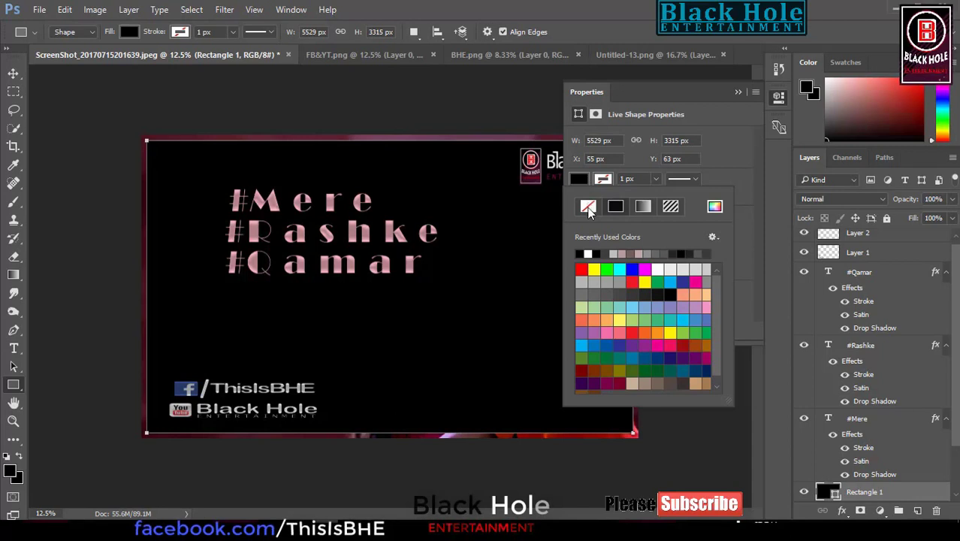
pyautogui.click(589, 207)
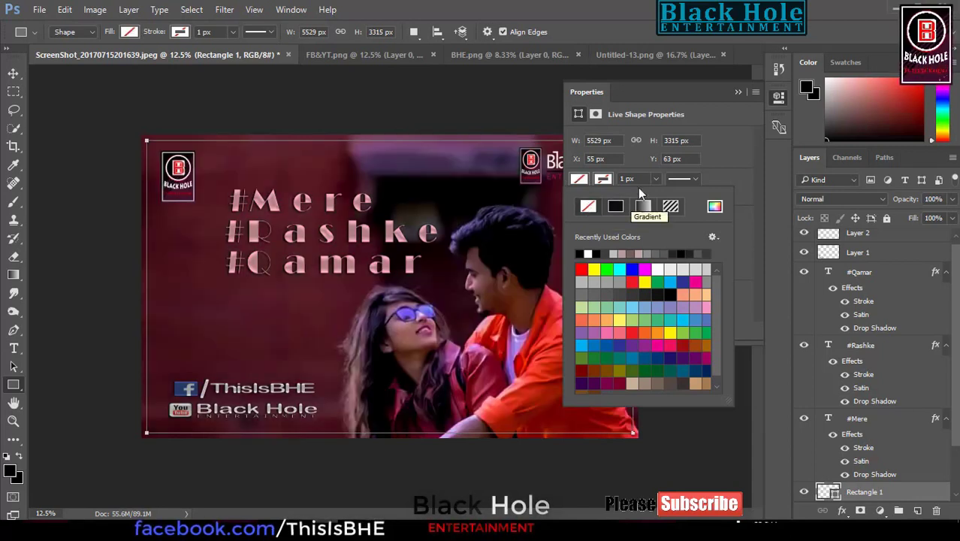
pyautogui.click(655, 179)
pyautogui.moveTo(653, 196); pyautogui.dragTo(660, 195)
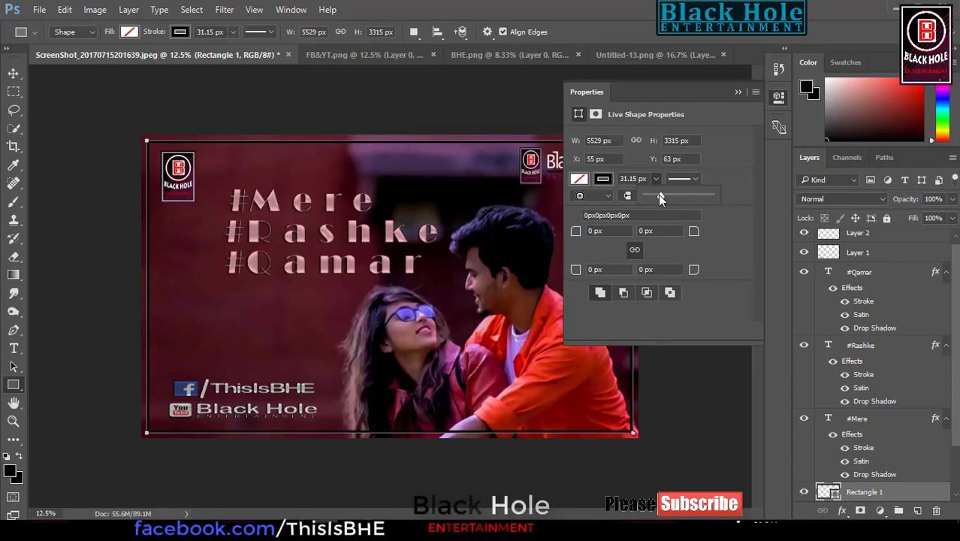
pyautogui.click(579, 182)
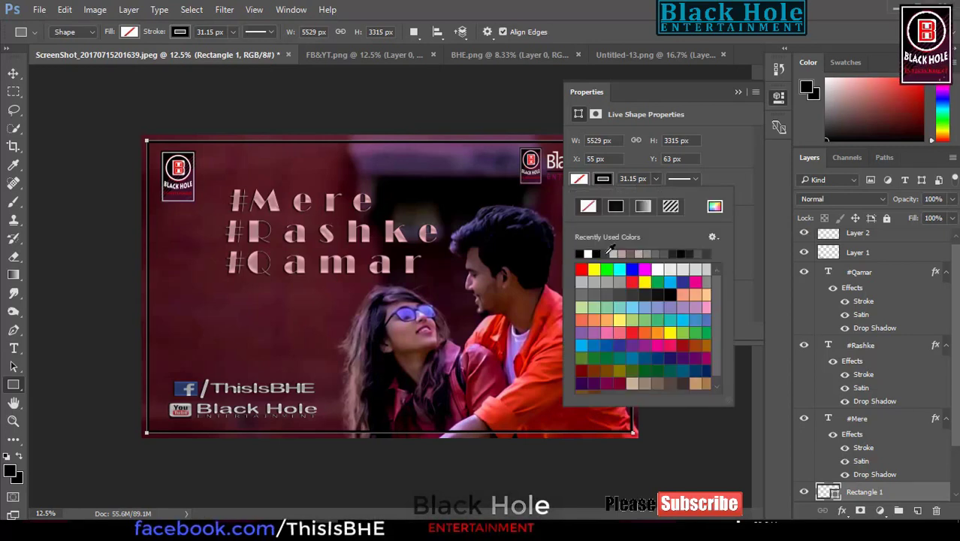
# Give the frame a reddish-orange stroke with no fill
pyautogui.click(595, 270)
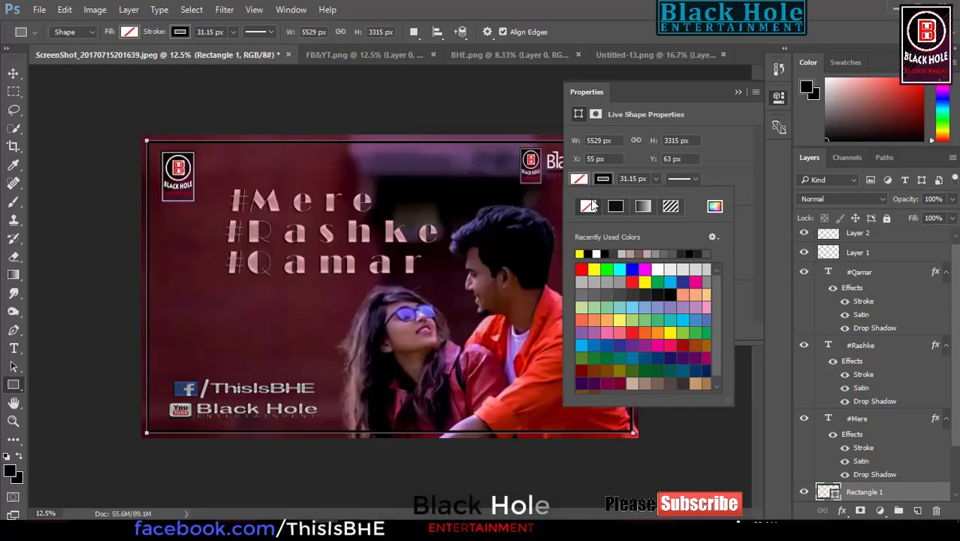
pyautogui.click(588, 206)
pyautogui.click(605, 180)
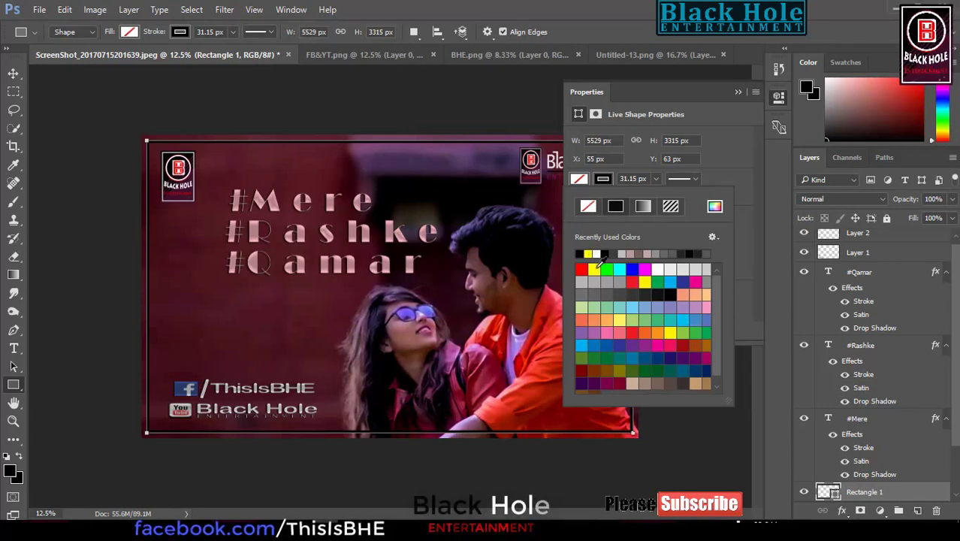
pyautogui.click(593, 319)
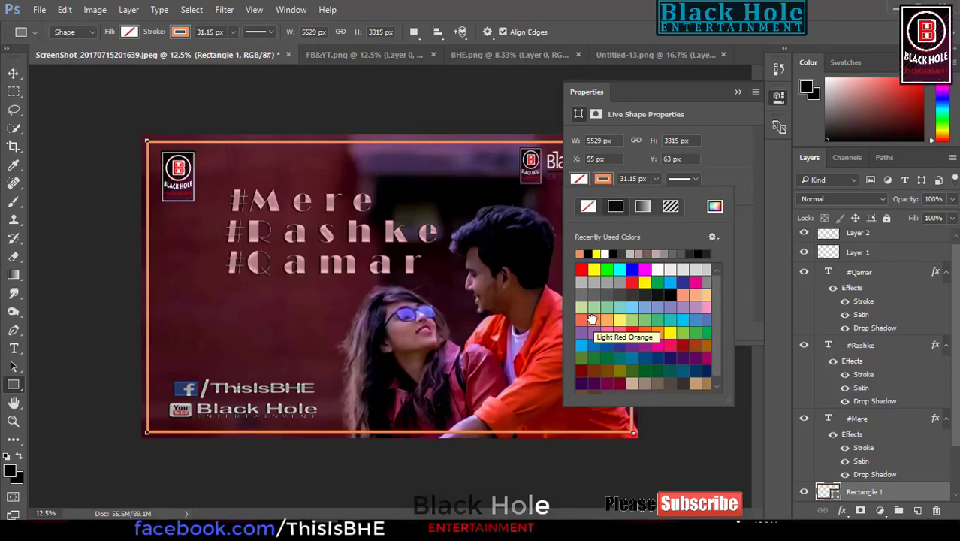
pyautogui.click(610, 321)
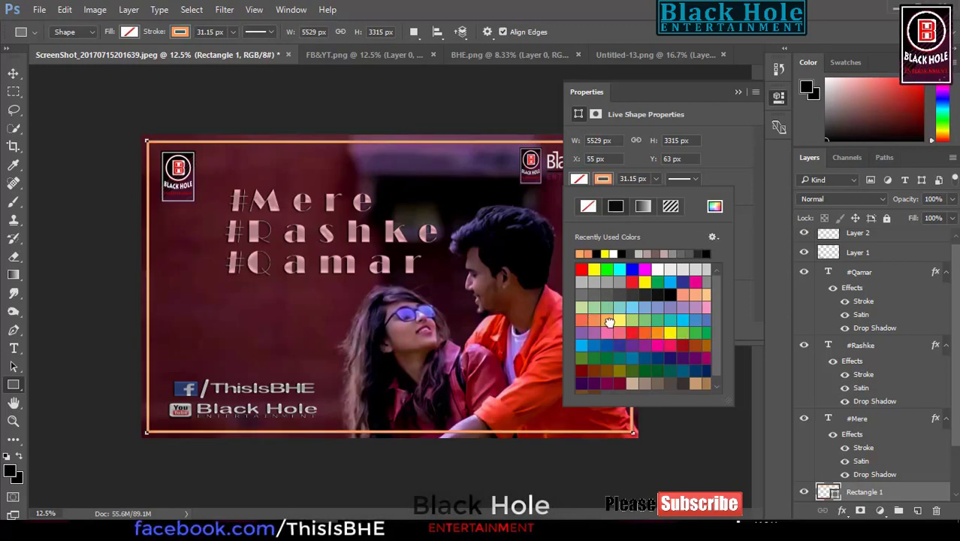
pyautogui.click(582, 321)
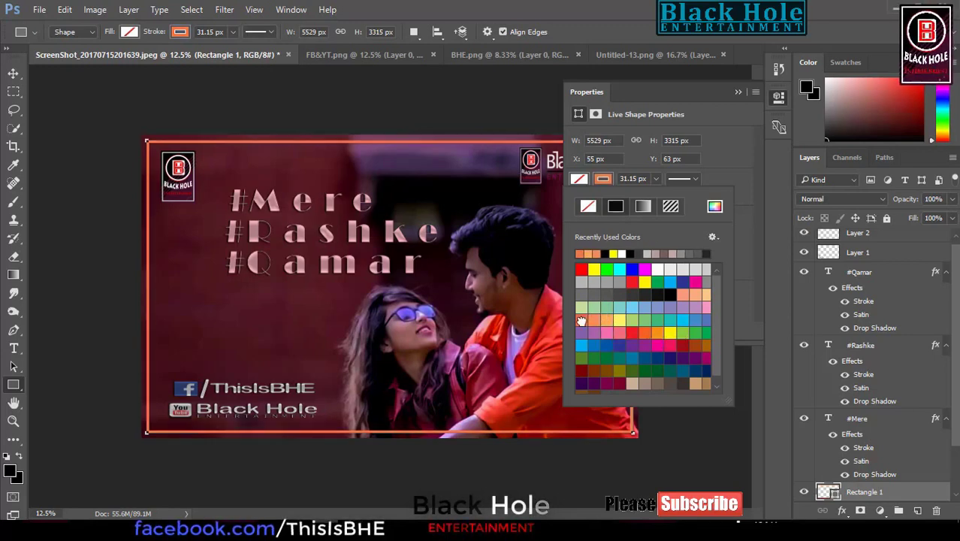
pyautogui.click(735, 91)
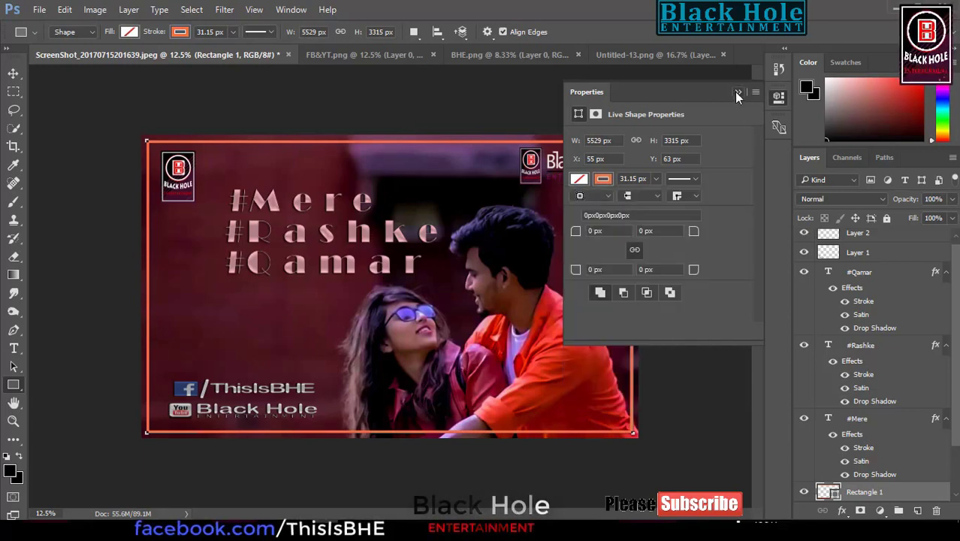
# Set the frame layer's opacity to 39%
pyautogui.press('v')
pyautogui.press('3')
pyautogui.press('9')
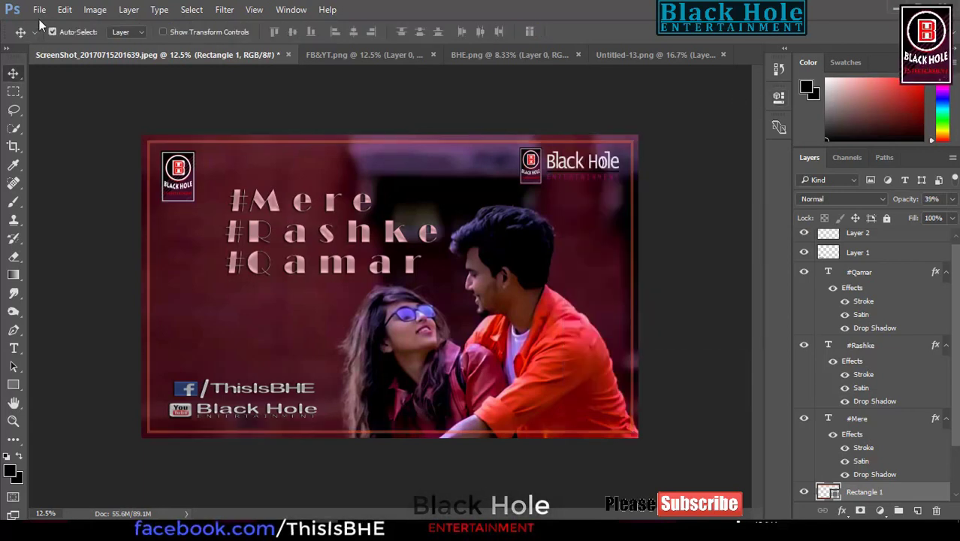
# Set up Save As as JPEG in Pictures, named 'Mere Rashke Qamar'
pyautogui.click(40, 10)
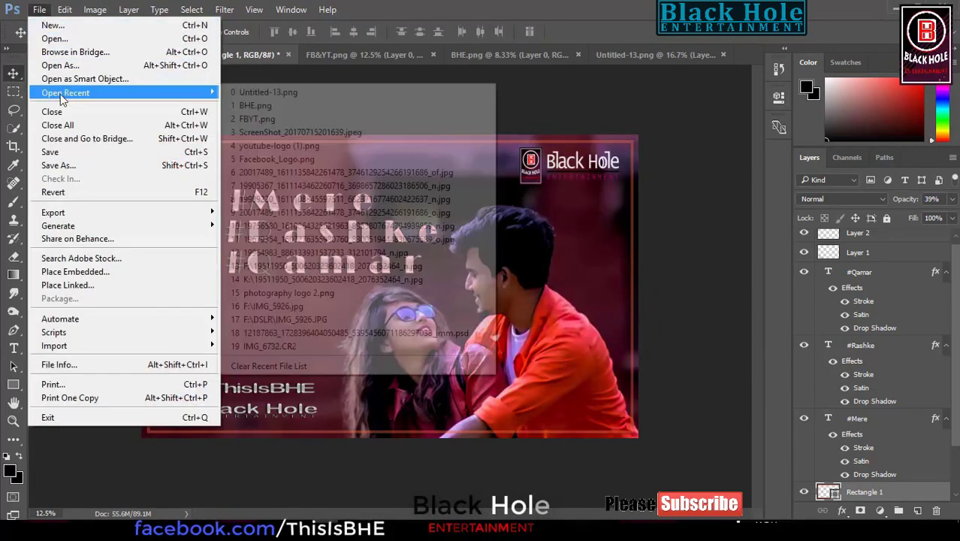
pyautogui.click(58, 165)
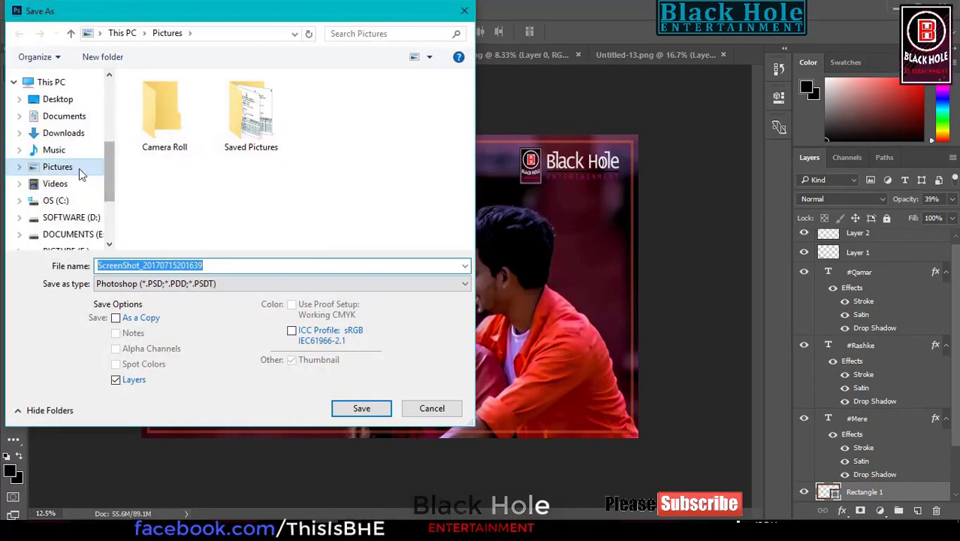
pyautogui.click(79, 168)
pyautogui.click(164, 289)
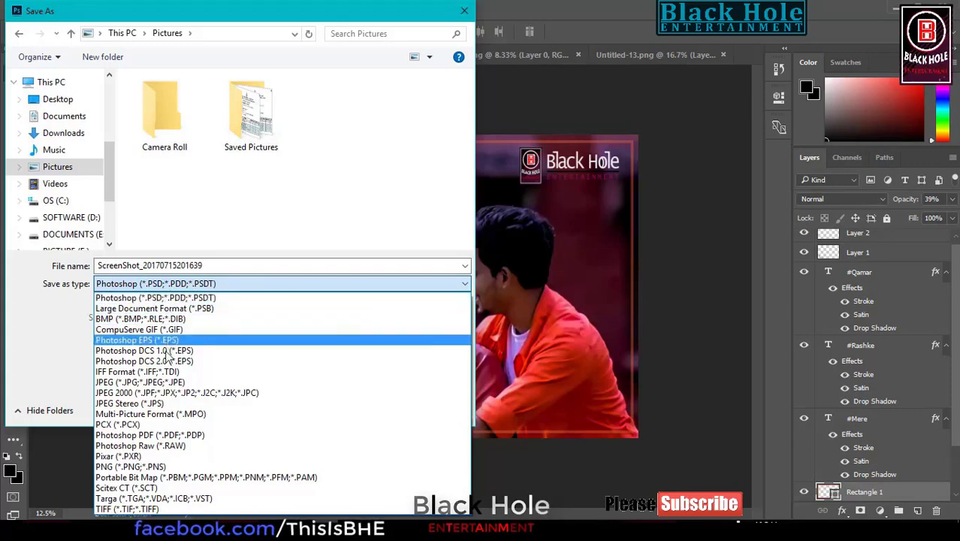
pyautogui.click(160, 383)
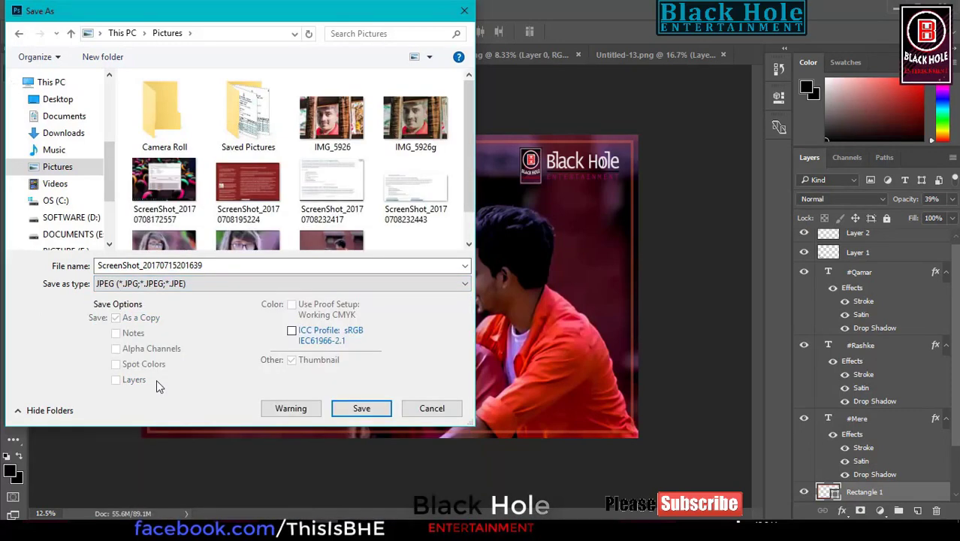
pyautogui.doubleClick(253, 265)
pyautogui.write('M')
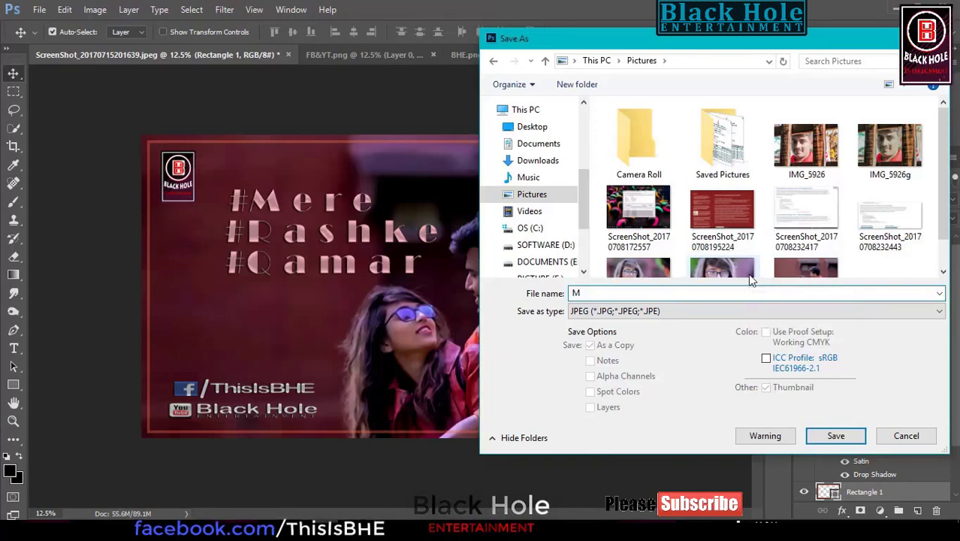
pyautogui.write('ere ')
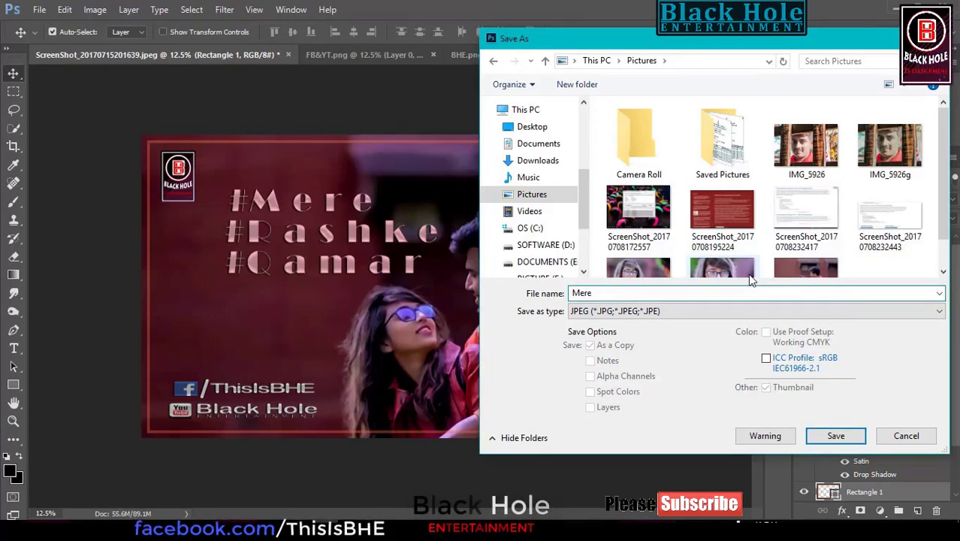
pyautogui.write('Rass')
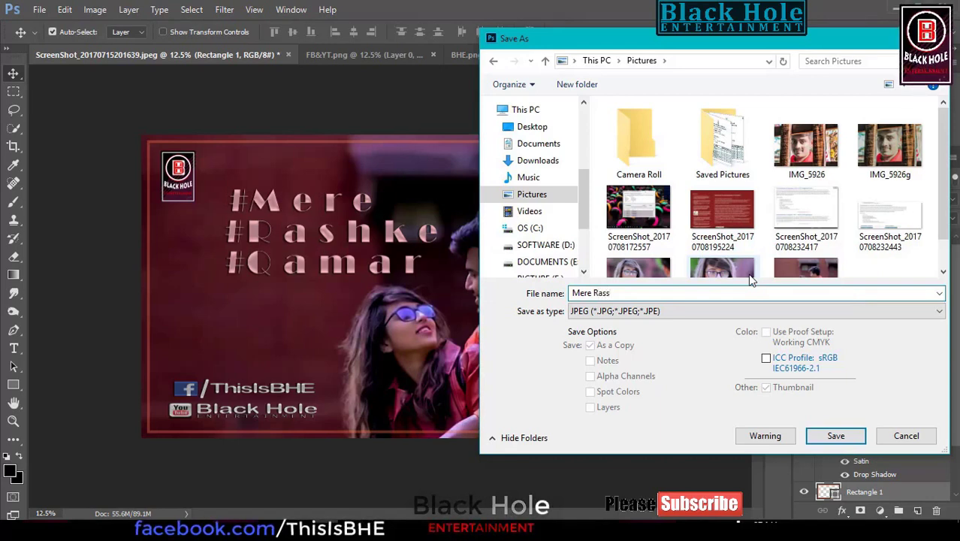
pyautogui.press('BackSpace')
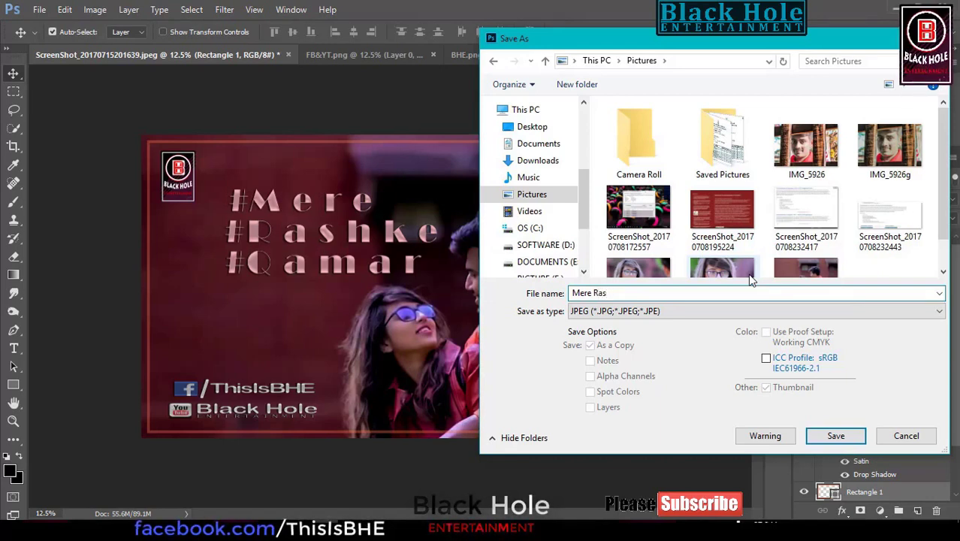
pyautogui.write('h')
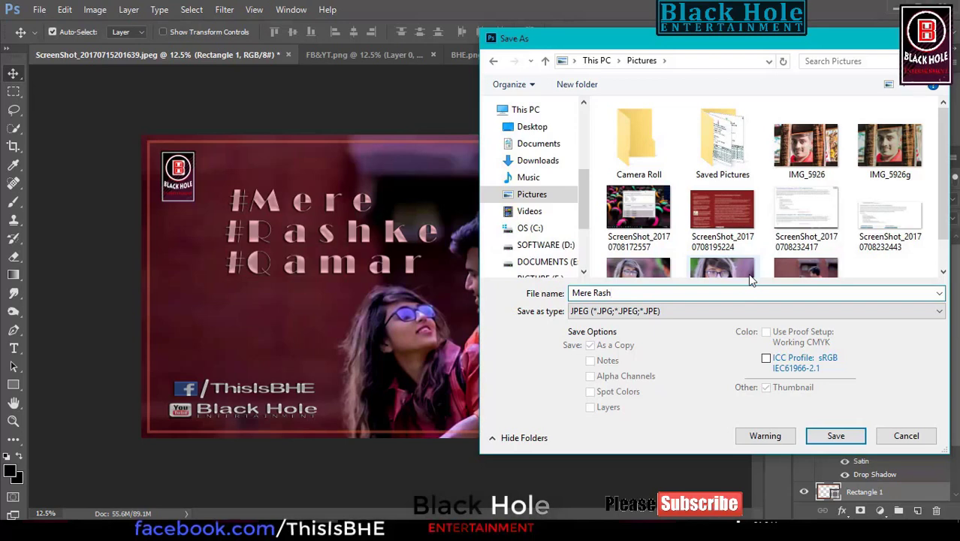
pyautogui.write('k')
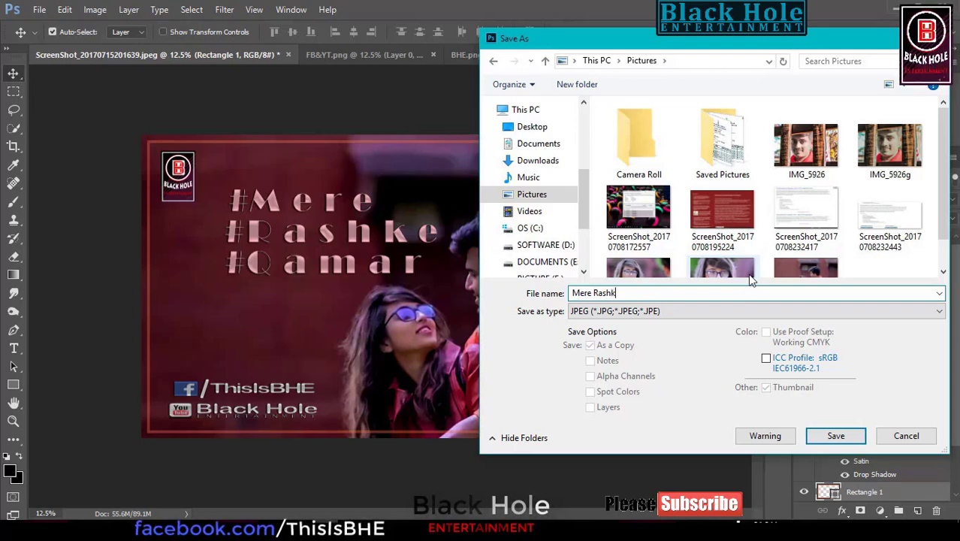
pyautogui.write('e ')
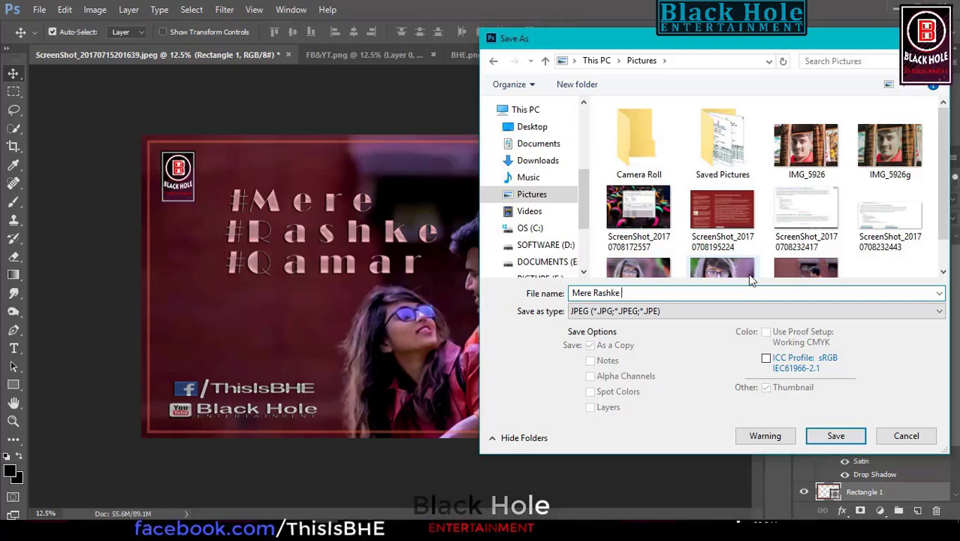
pyautogui.write('Qa')
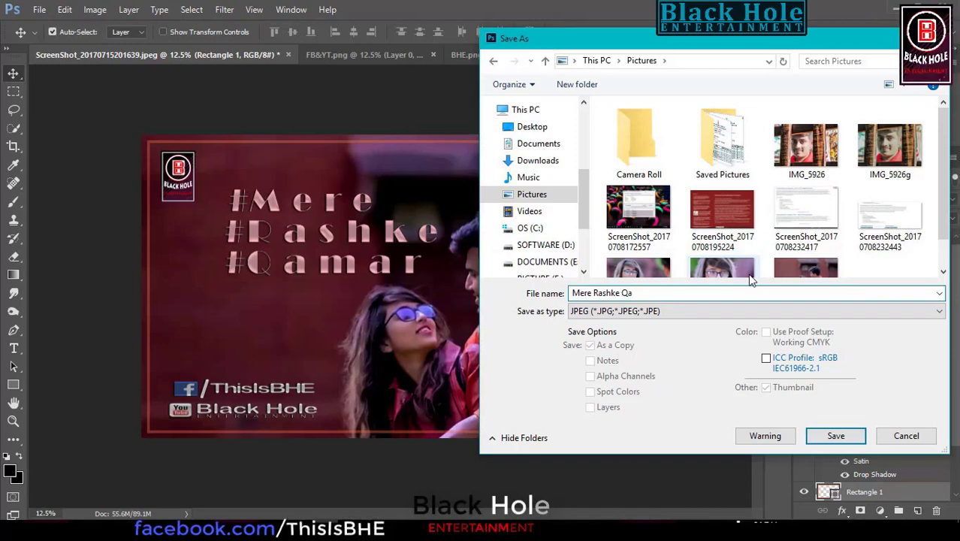
pyautogui.write('mar')
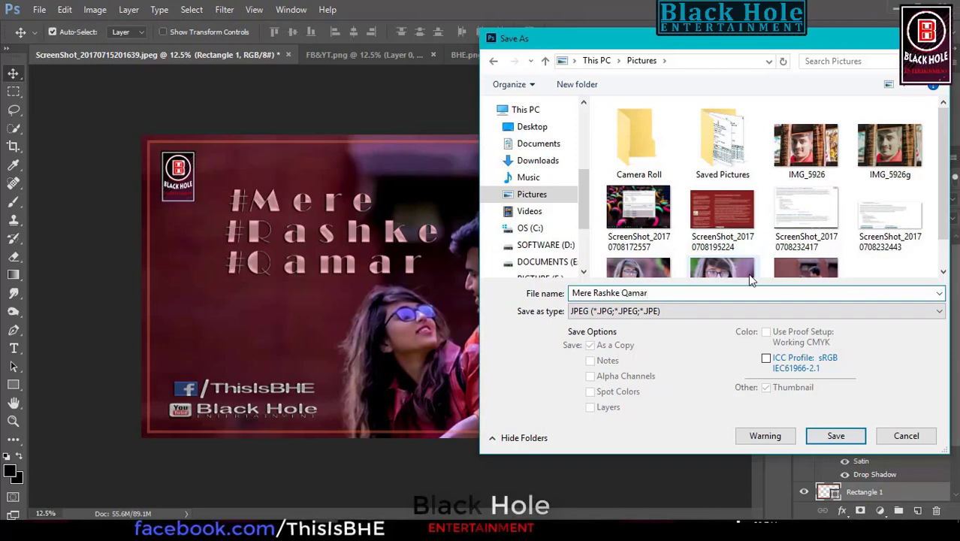
# Save the file and accept JPEG Options at Quality 12 (Maximum)
pyautogui.click(841, 438)
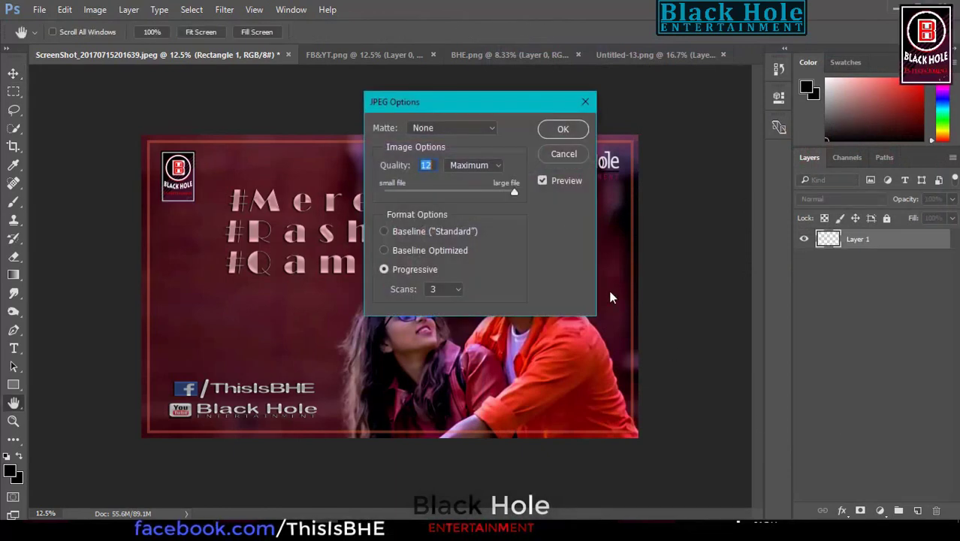
pyautogui.click(564, 132)
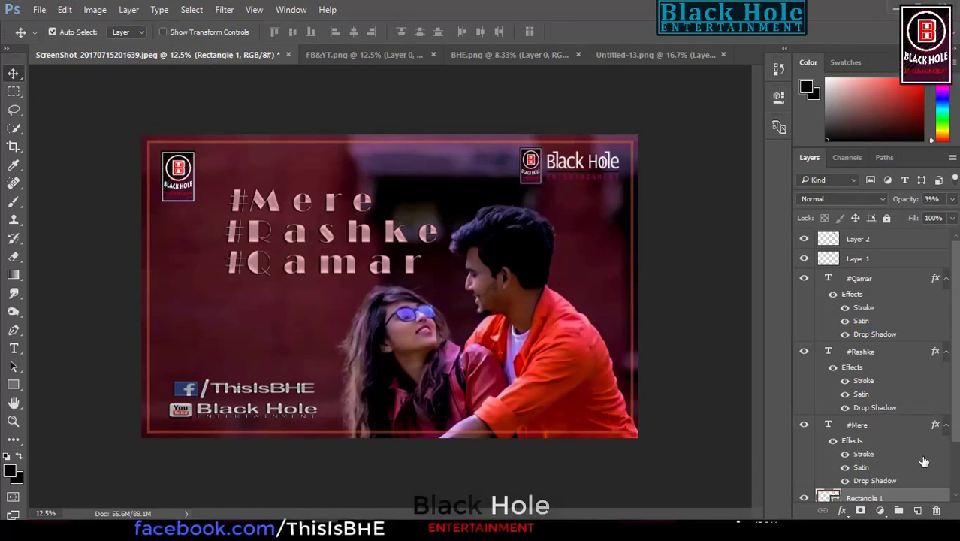
pyautogui.click(901, 538)
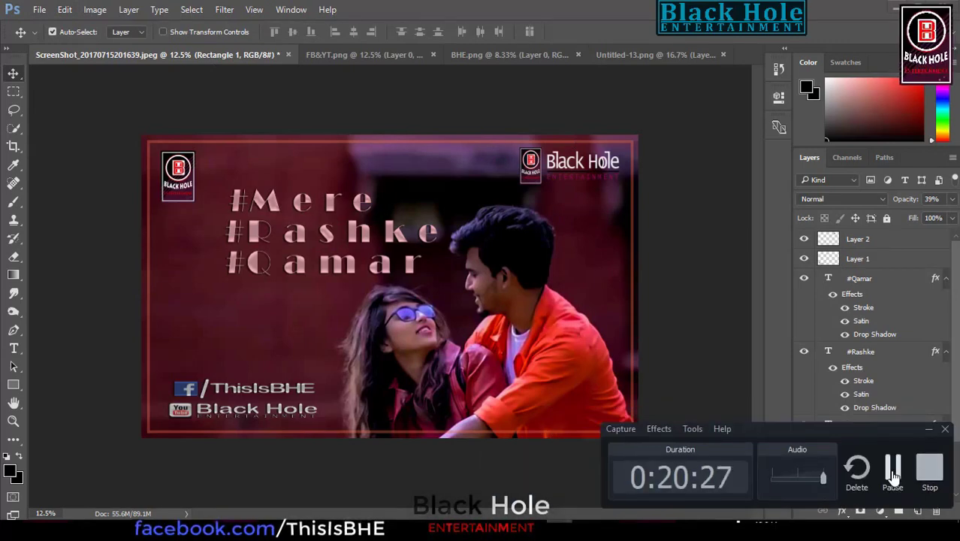
pyautogui.click(892, 481)
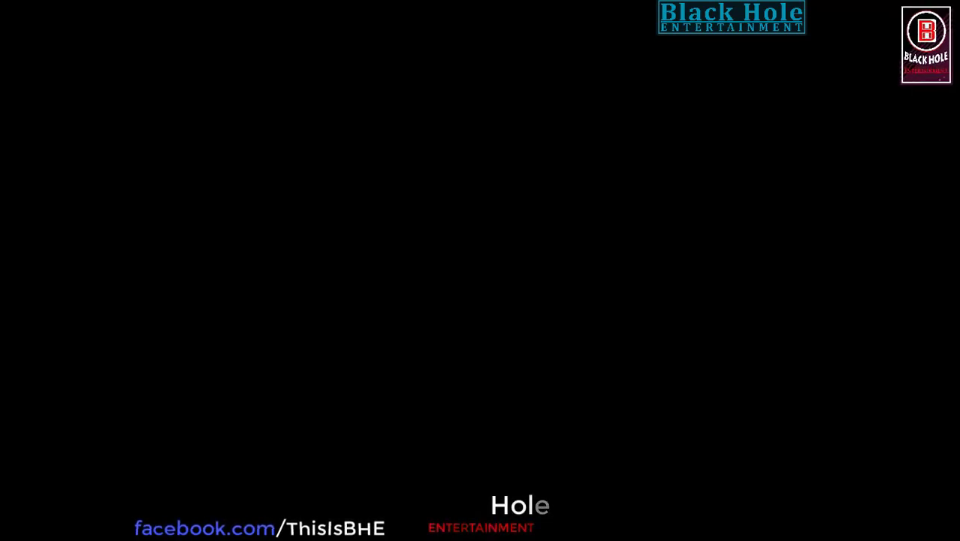